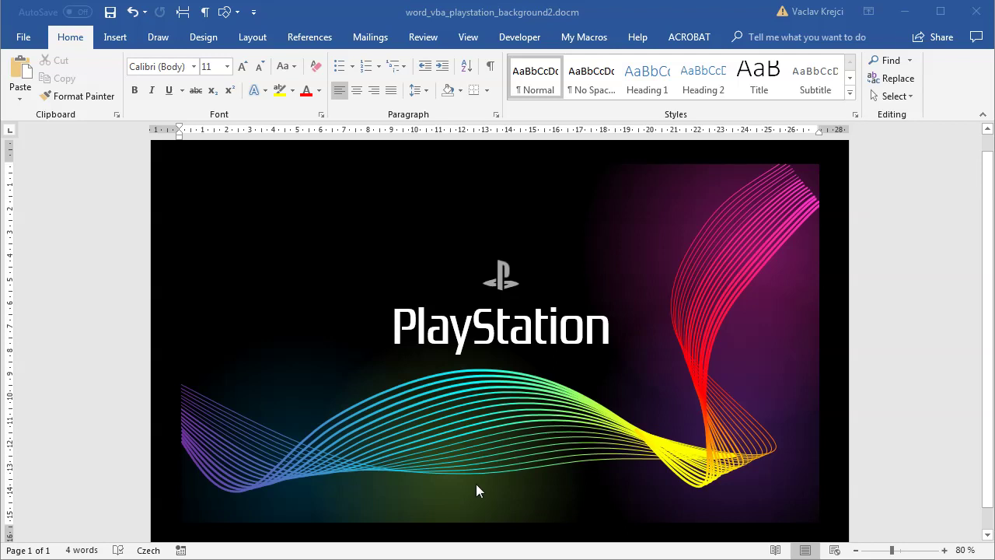
Step: Switch to the browser and review the linear interpolation and wavy header VBA tutorial pages and the PlayStation reference image on Flickr
{"action": "left_click", "coordinate": [365, 21]}
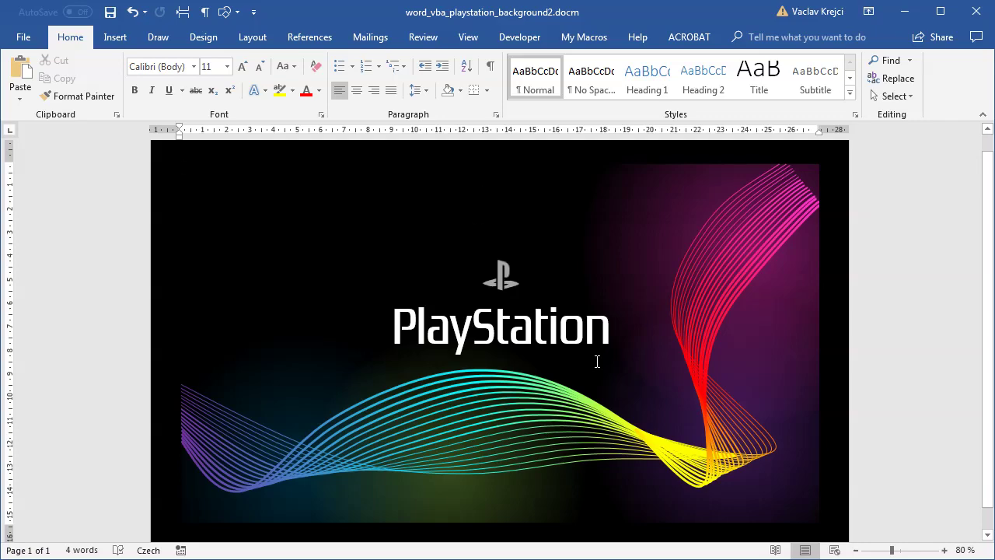
{"action": "key", "text": "alt+Tab"}
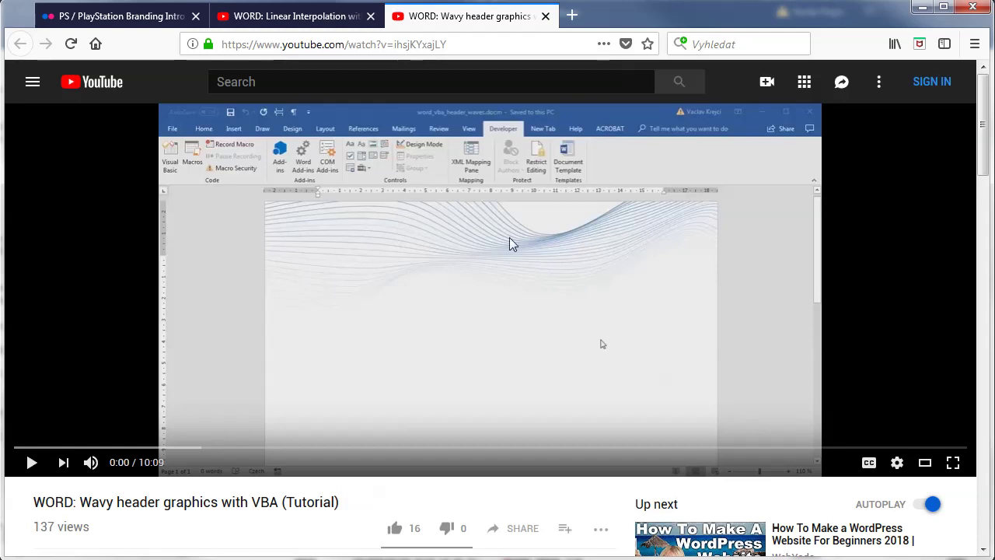
{"action": "left_click", "coordinate": [307, 25]}
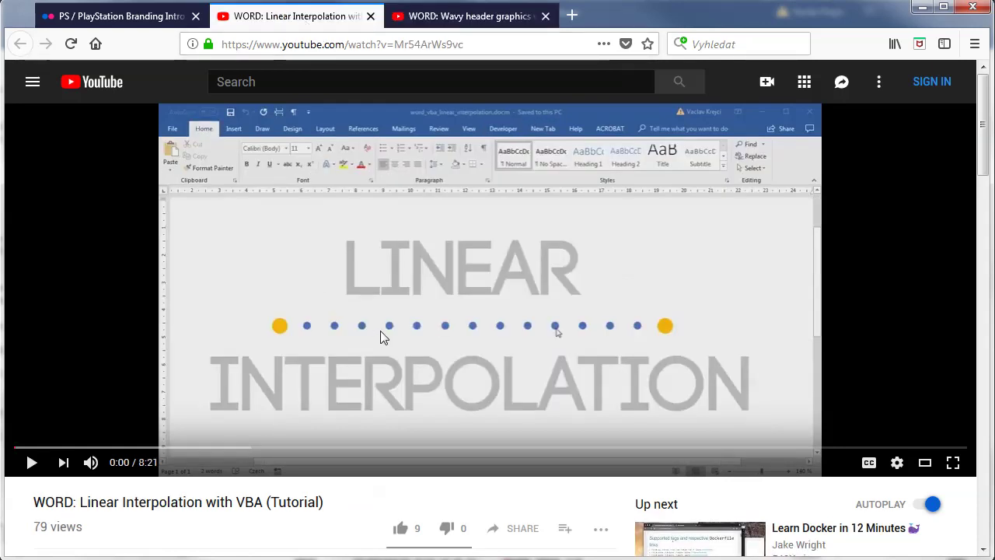
{"action": "left_click", "coordinate": [456, 20]}
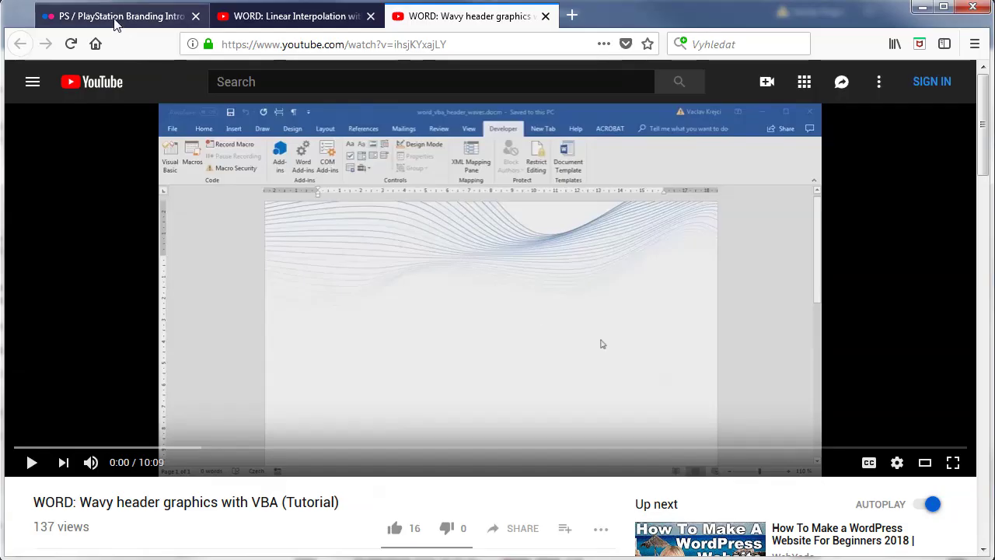
{"action": "left_click", "coordinate": [114, 24]}
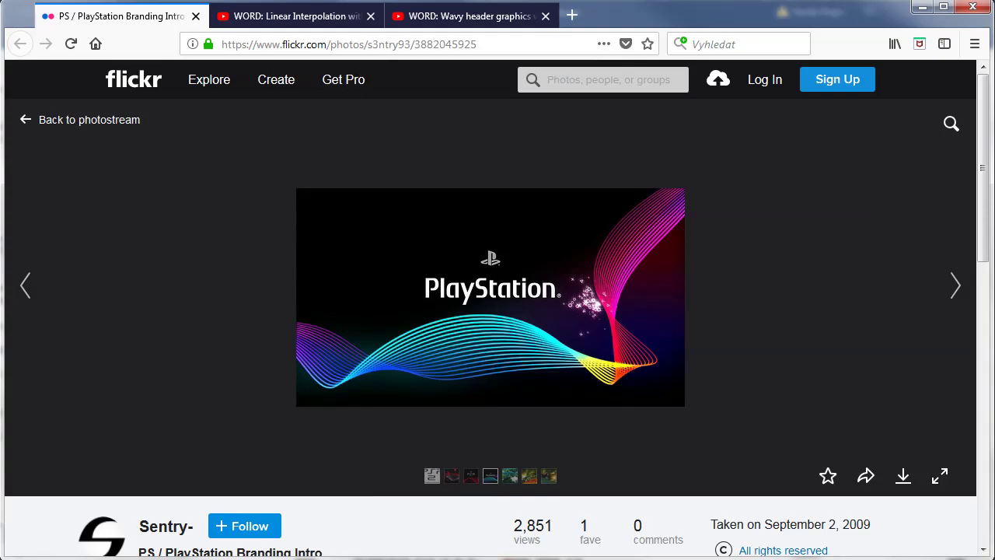
Step: Switch to the wavy header document in Word, open the Selection pane, and hide Group 102 while showing both freeform curves
{"action": "key", "text": "alt+Tab"}
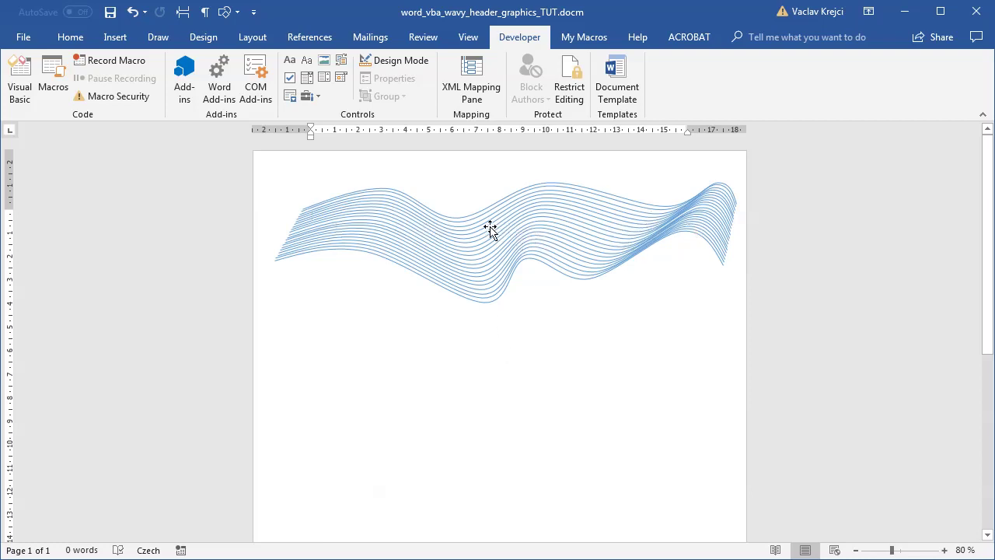
{"action": "left_click", "coordinate": [84, 37]}
{"action": "left_click", "coordinate": [897, 97]}
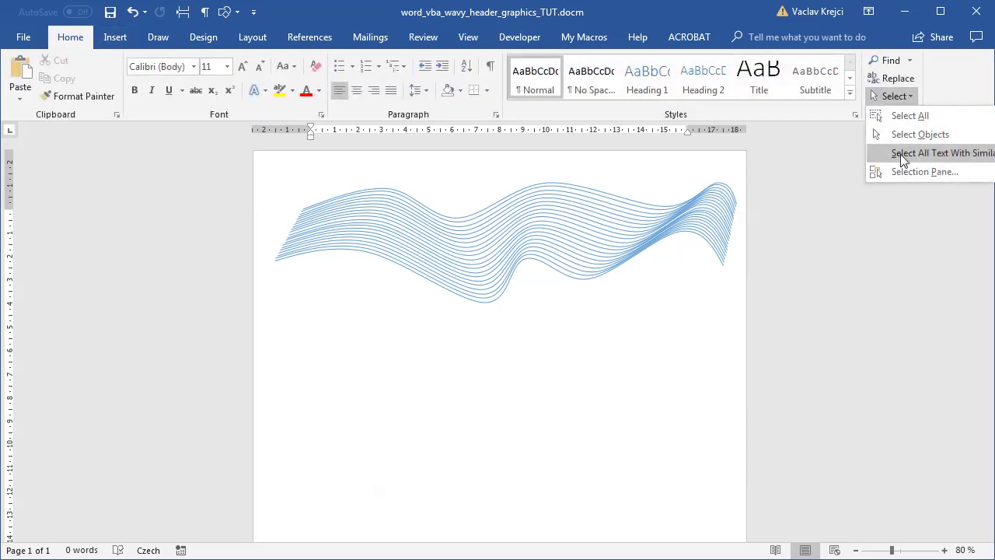
{"action": "left_click", "coordinate": [894, 173]}
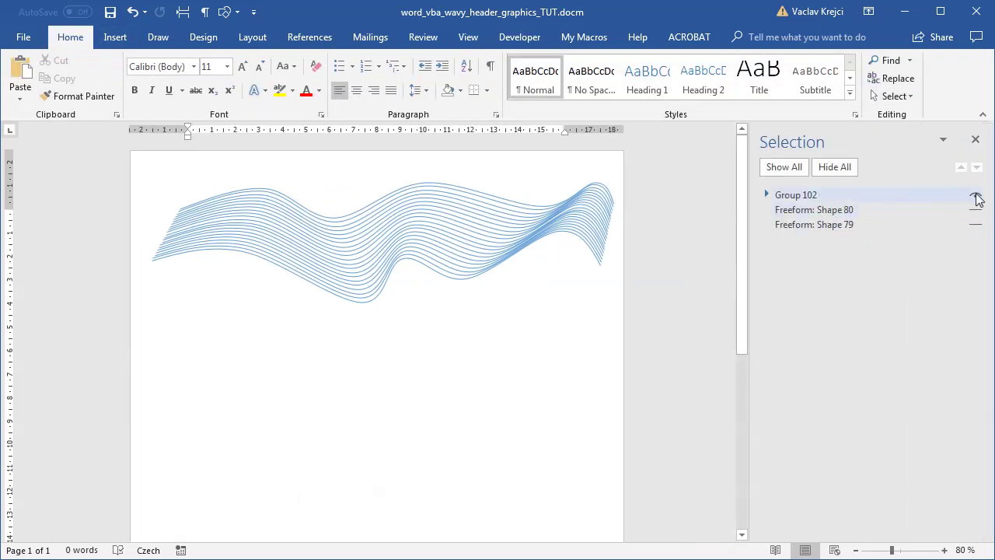
{"action": "left_click", "coordinate": [975, 196]}
{"action": "left_click", "coordinate": [920, 209]}
{"action": "left_click", "coordinate": [917, 223]}
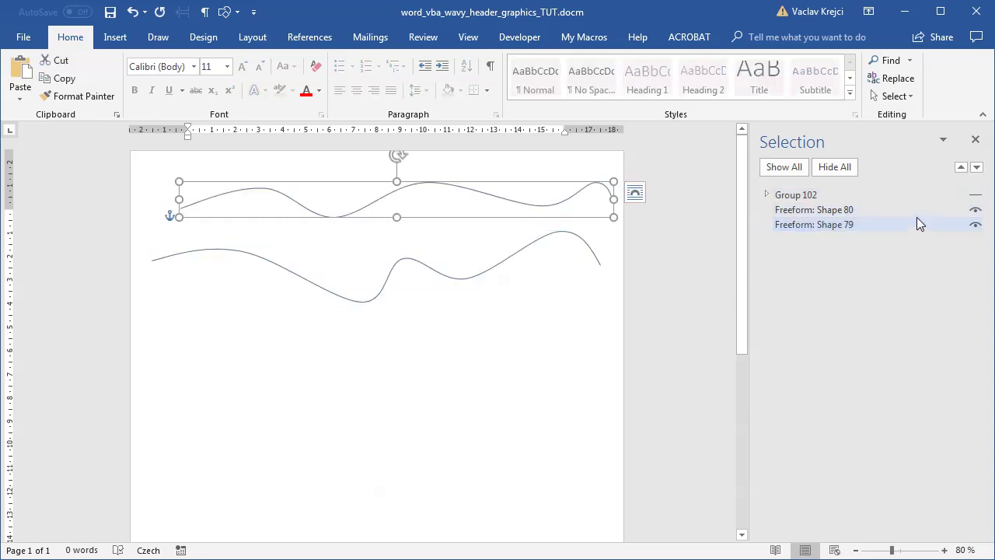
Step: Select both freeform curves and run the wavy_header macro from the code editor to generate the lines between them
{"action": "left_click", "coordinate": [883, 225]}
{"action": "left_click", "coordinate": [879, 214]}
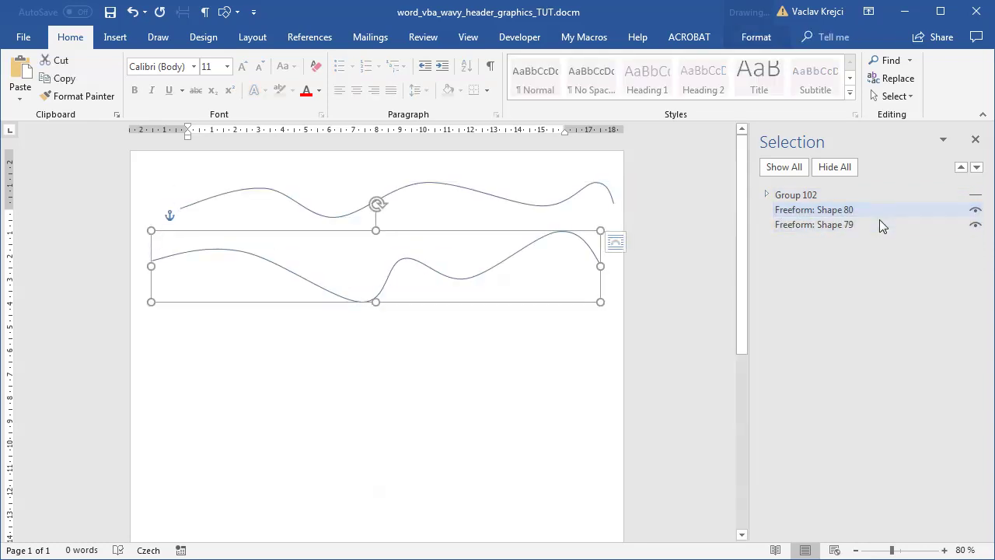
{"action": "left_click", "coordinate": [878, 226], "text": "ctrl"}
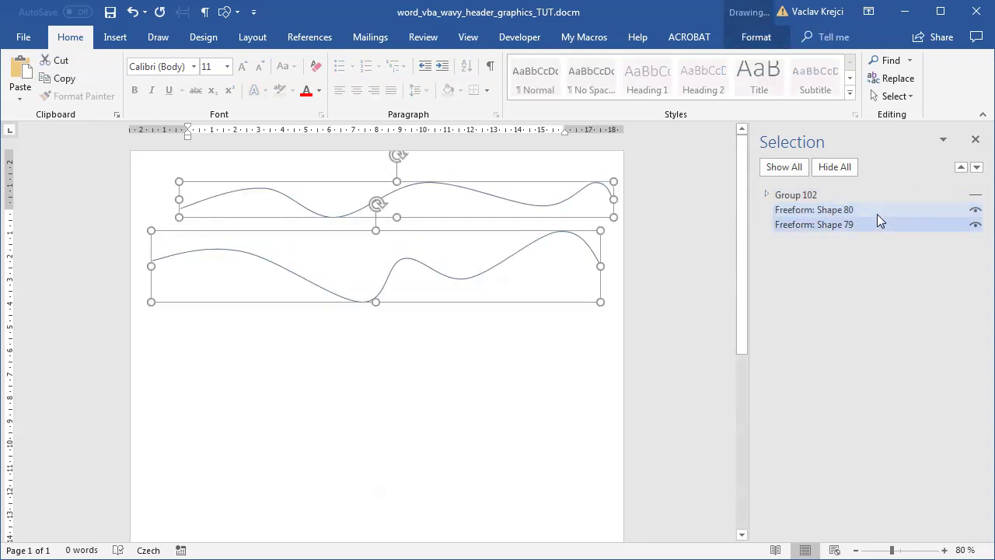
{"action": "left_click", "coordinate": [755, 39]}
{"action": "left_click", "coordinate": [521, 37]}
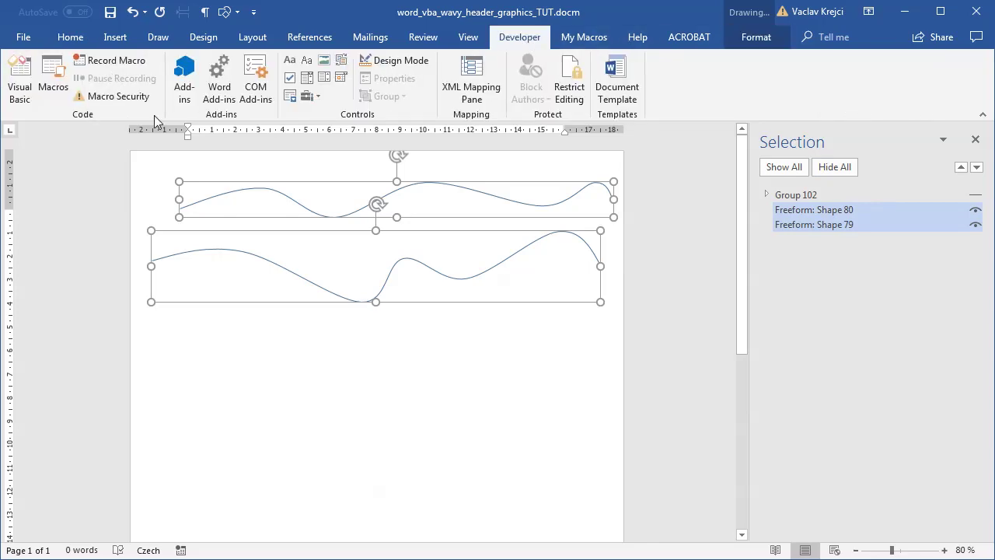
{"action": "left_click", "coordinate": [53, 85]}
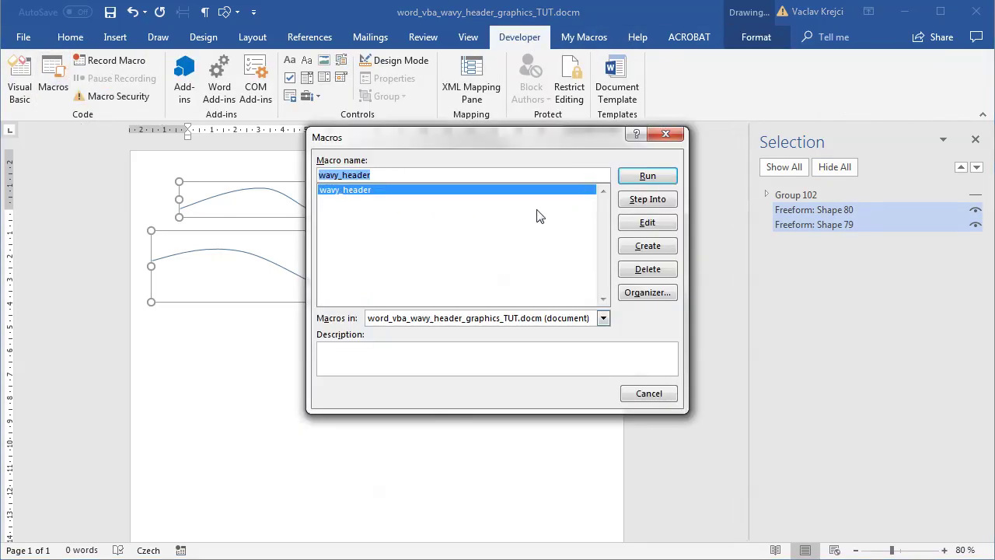
{"action": "left_click", "coordinate": [622, 223]}
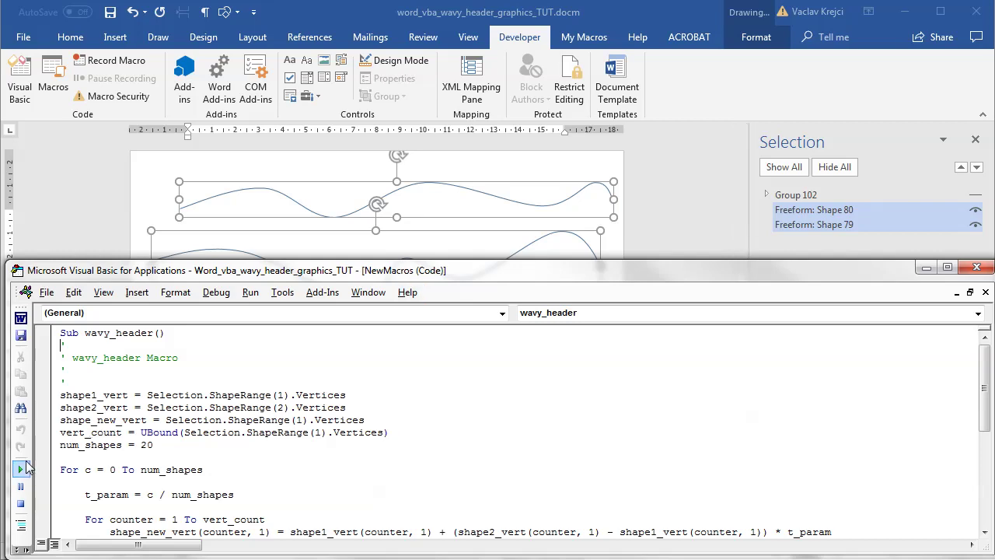
{"action": "left_click", "coordinate": [21, 469]}
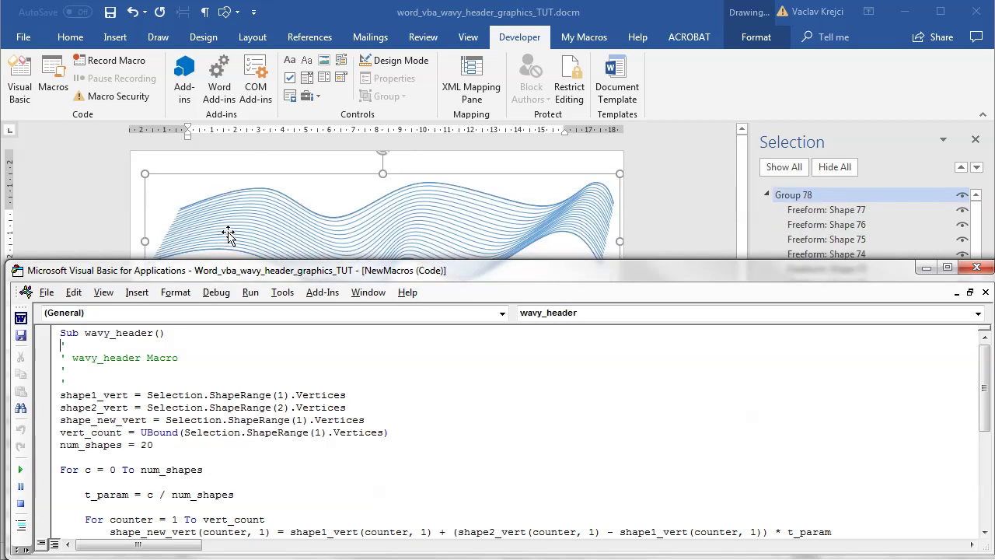
{"action": "left_click", "coordinate": [427, 225]}
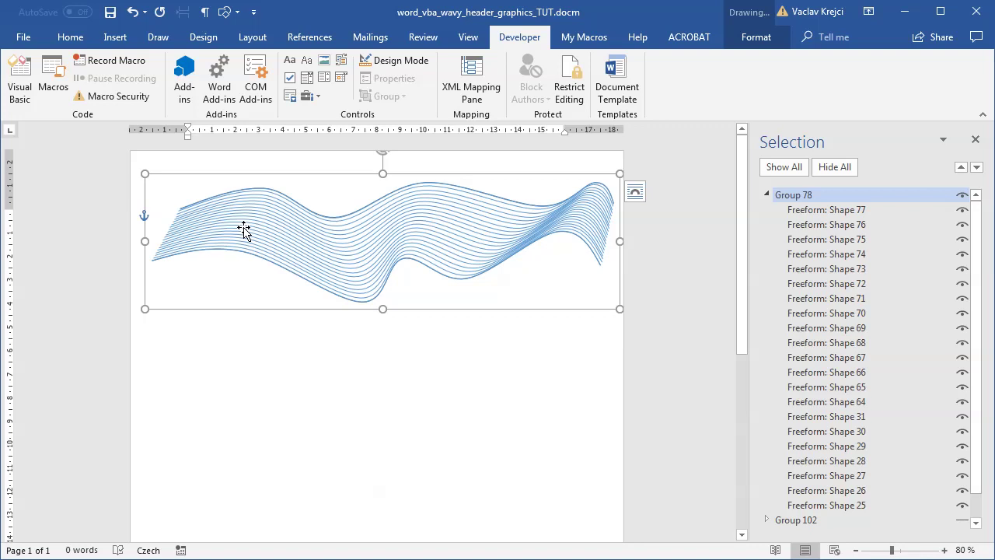
Step: Delete both line groups and the two freeform curves so the page is empty
{"action": "left_click", "coordinate": [766, 195]}
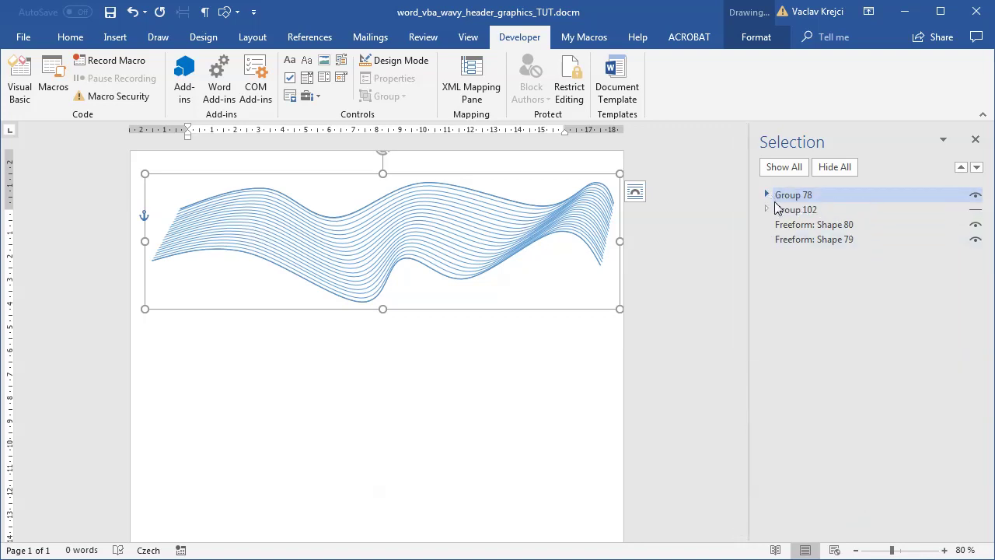
{"action": "left_click", "coordinate": [906, 209], "text": "ctrl"}
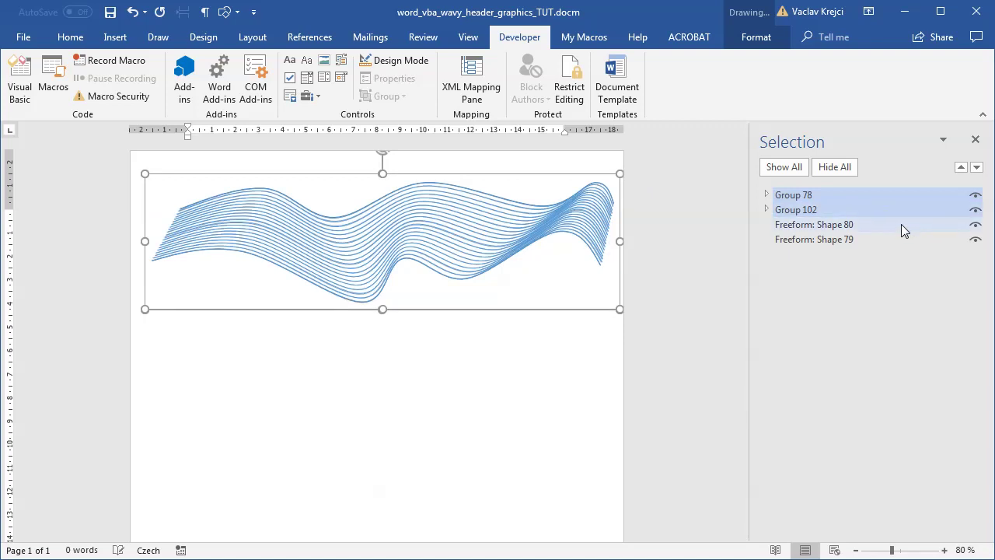
{"action": "left_click", "coordinate": [901, 224], "text": "ctrl"}
{"action": "left_click", "coordinate": [900, 237], "text": "ctrl"}
{"action": "key", "text": "Delete"}
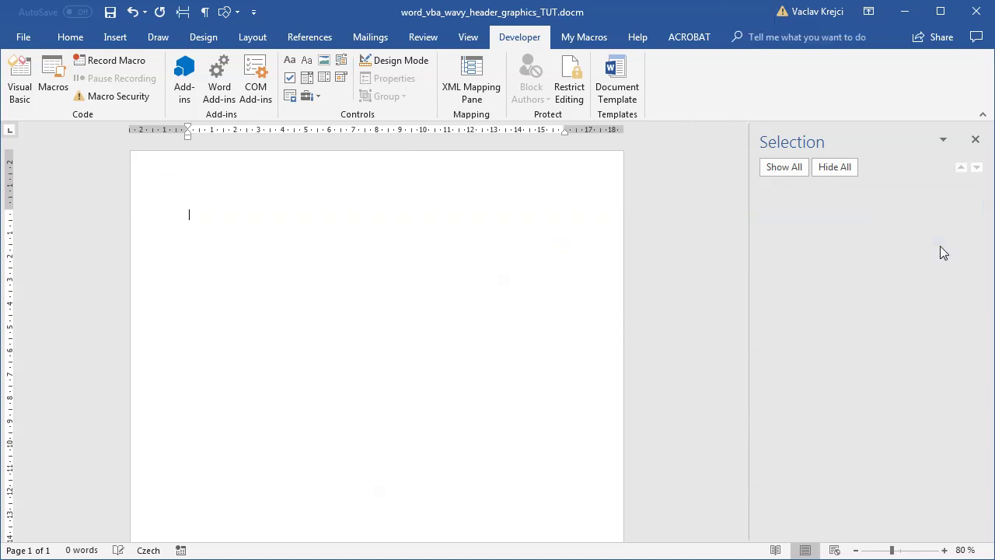
Step: Change the page orientation to landscape
{"action": "left_click", "coordinate": [203, 36]}
{"action": "left_click", "coordinate": [247, 37]}
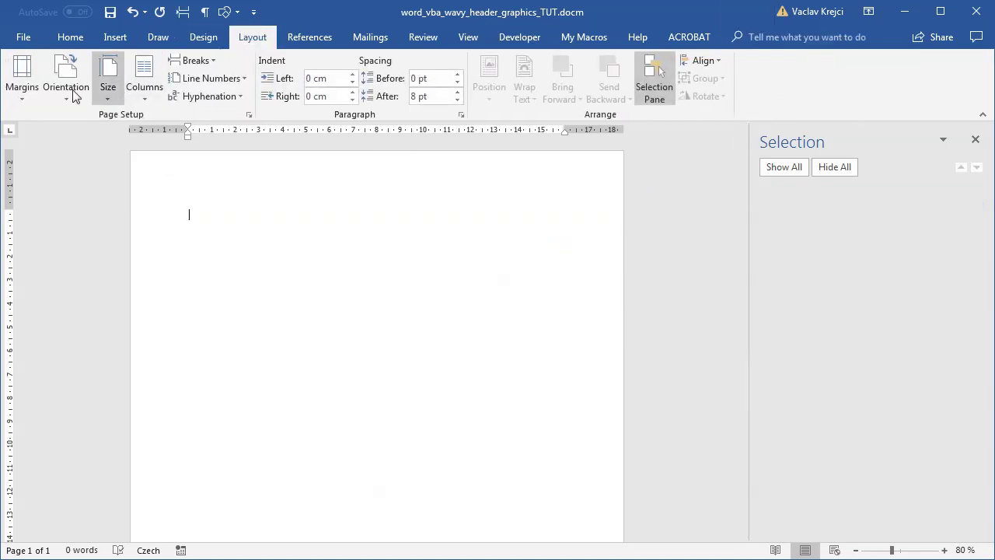
{"action": "left_click", "coordinate": [83, 97]}
{"action": "left_click", "coordinate": [96, 167]}
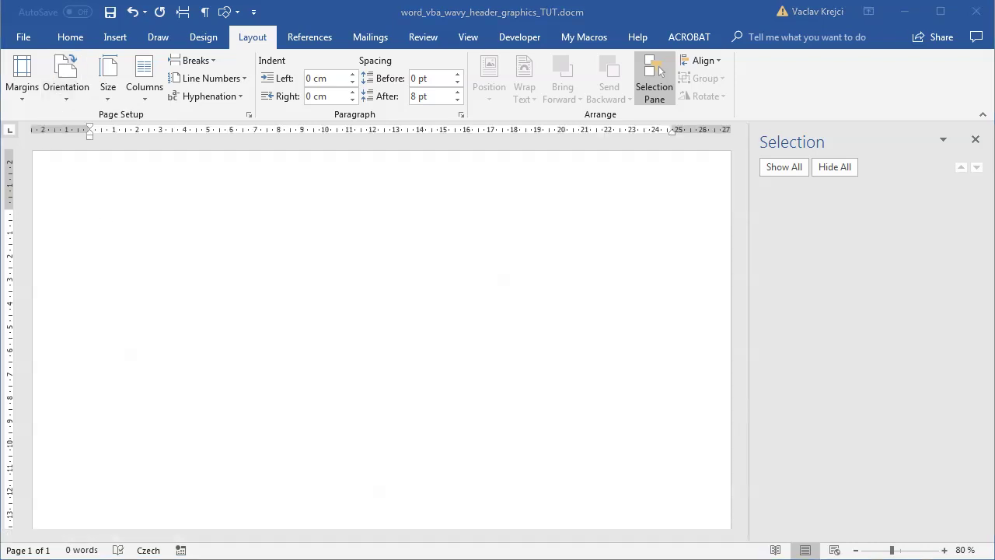
Step: Paste the copied PlayStation image onto the landscape page, and delete it again
{"action": "key", "text": "ctrl+v"}
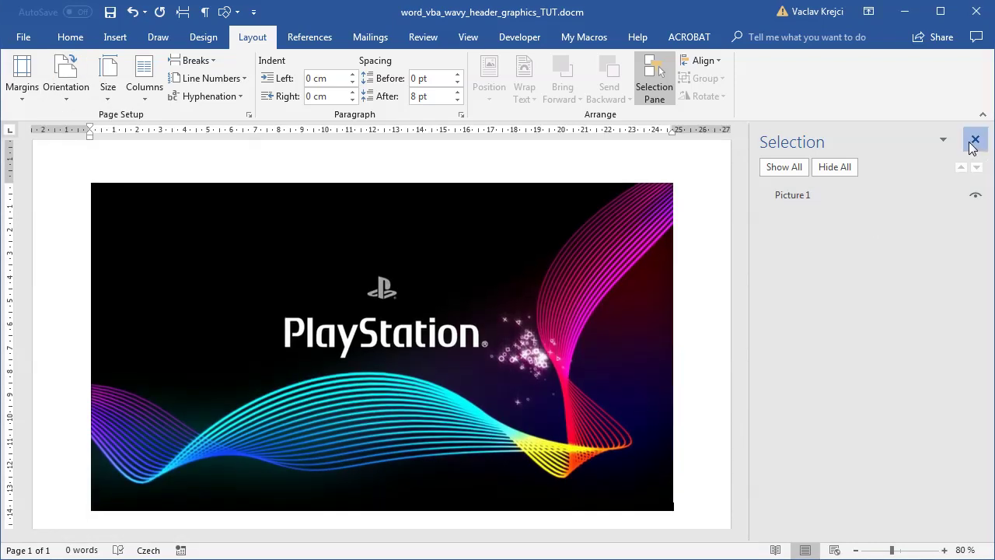
{"action": "left_click", "coordinate": [972, 144]}
{"action": "left_click_drag", "start_coordinate": [889, 549], "coordinate": [878, 550]}
{"action": "left_click_drag", "start_coordinate": [497, 318], "coordinate": [454, 266]}
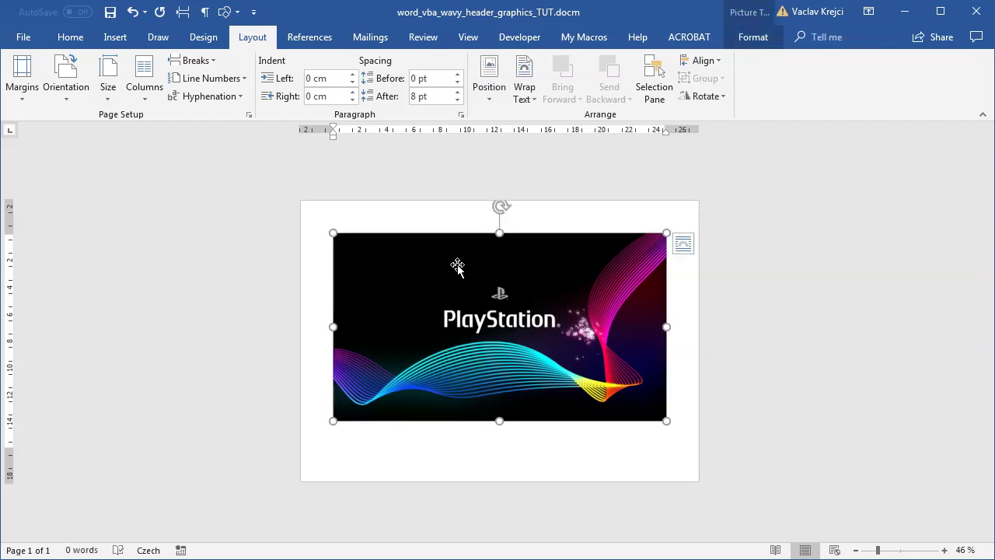
{"action": "key", "text": "Delete"}
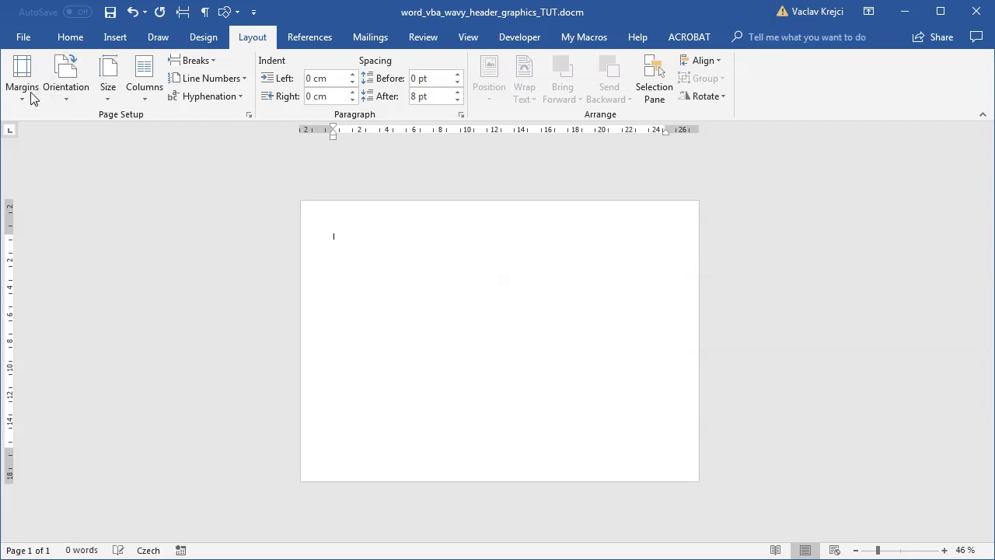
Step: Apply narrow page margins and paste the copied PlayStation image onto the page
{"action": "left_click", "coordinate": [32, 95]}
{"action": "left_click", "coordinate": [99, 235]}
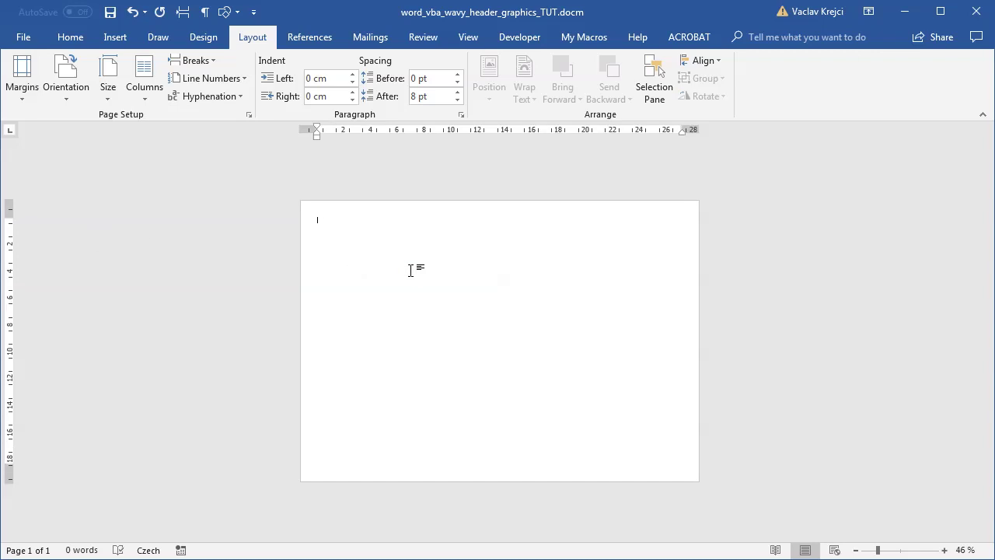
{"action": "key", "text": "ctrl+v"}
{"action": "left_click", "coordinate": [544, 373]}
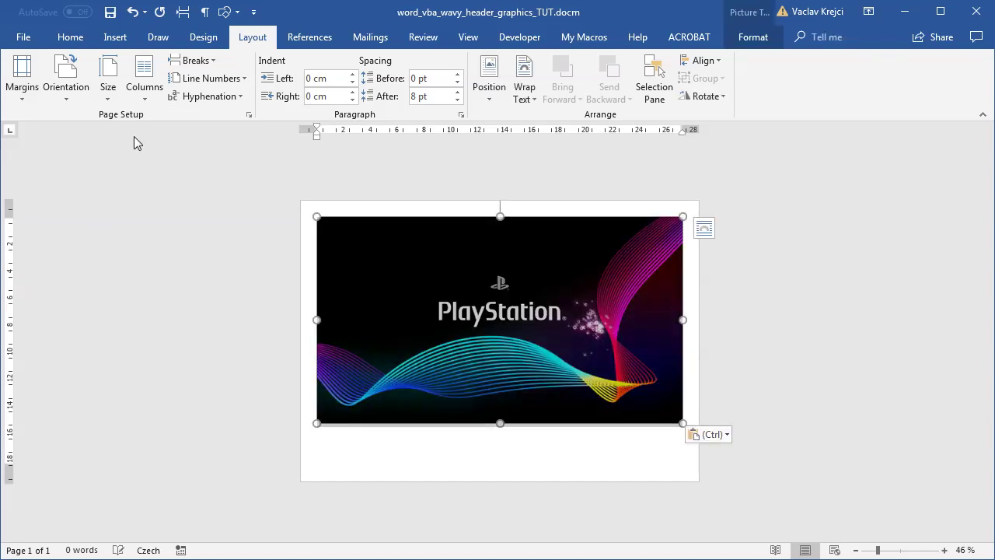
Step: Set a custom paper height of 18 cm for the whole document
{"action": "left_click", "coordinate": [74, 92]}
{"action": "left_click", "coordinate": [453, 445]}
{"action": "left_click", "coordinate": [697, 403]}
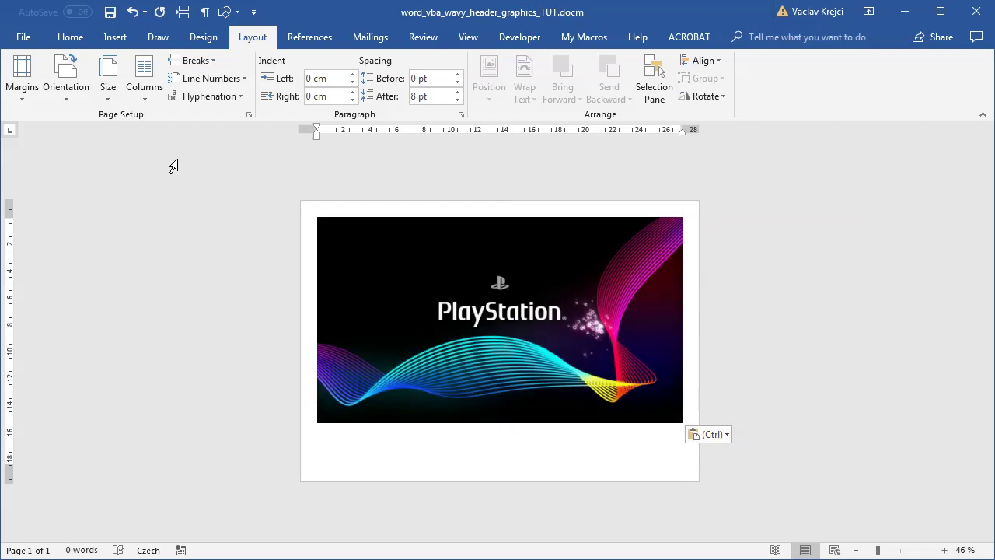
{"action": "left_click", "coordinate": [107, 87]}
{"action": "left_click", "coordinate": [179, 553]}
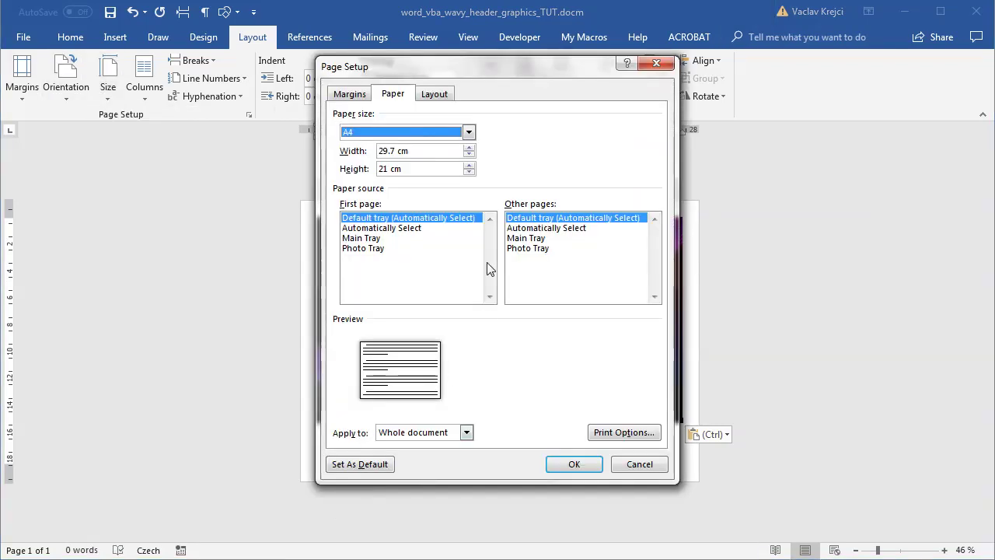
{"action": "key", "text": "Tab"}
{"action": "key", "text": "Tab"}
{"action": "type", "text": "18"}
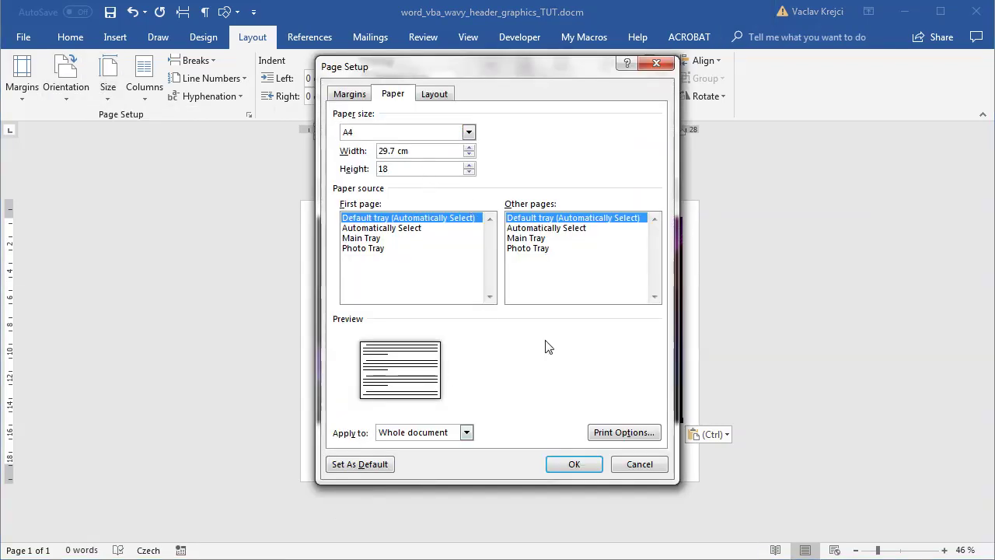
{"action": "left_click", "coordinate": [570, 462]}
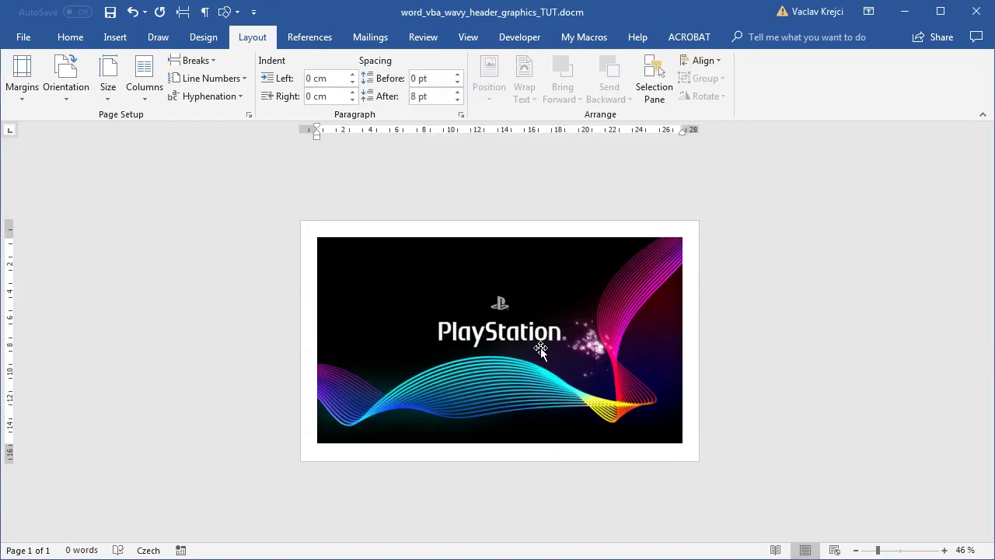
Step: Recolor the PlayStation picture with the Light Gray, Background color 2 Light variant
{"action": "left_click", "coordinate": [890, 551]}
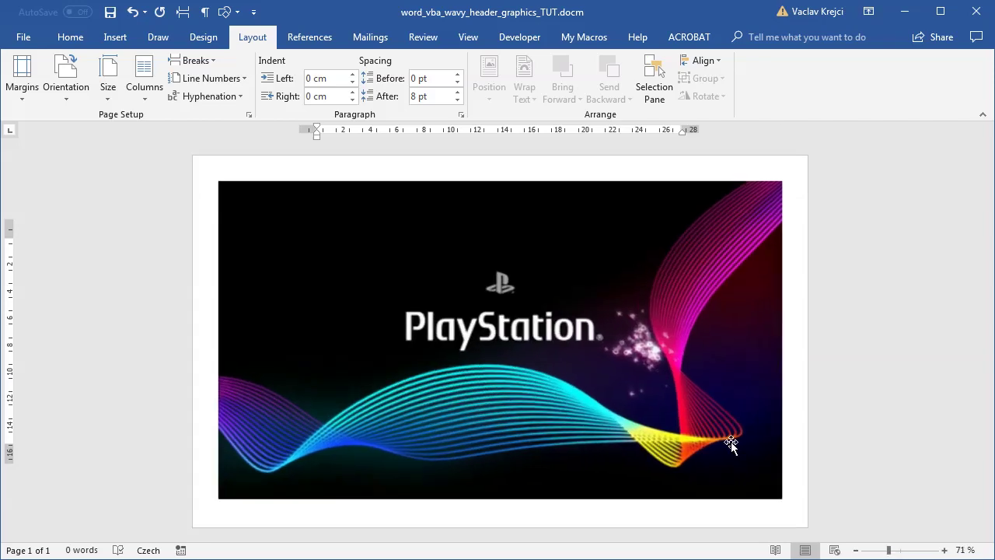
{"action": "left_click", "coordinate": [500, 329]}
{"action": "left_click", "coordinate": [751, 38]}
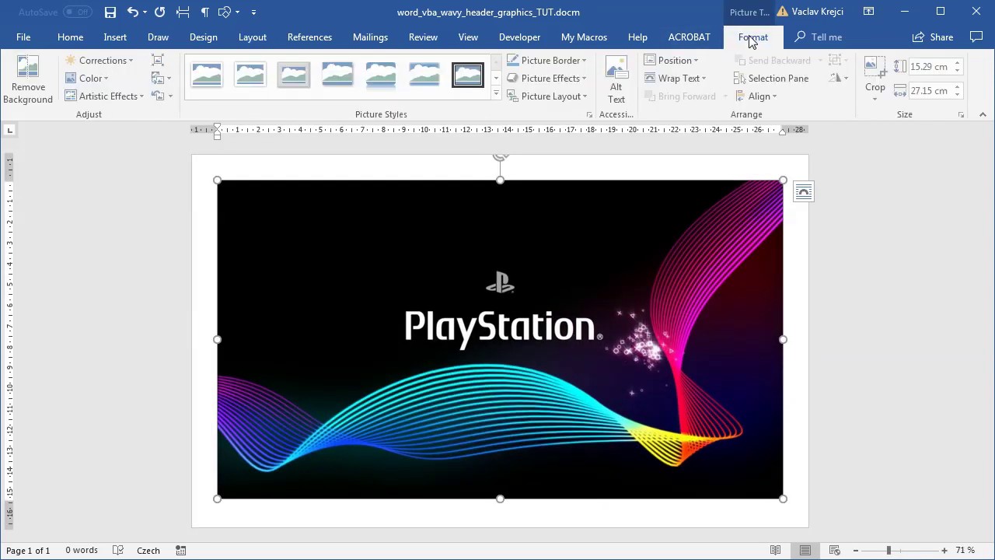
{"action": "left_click", "coordinate": [93, 78]}
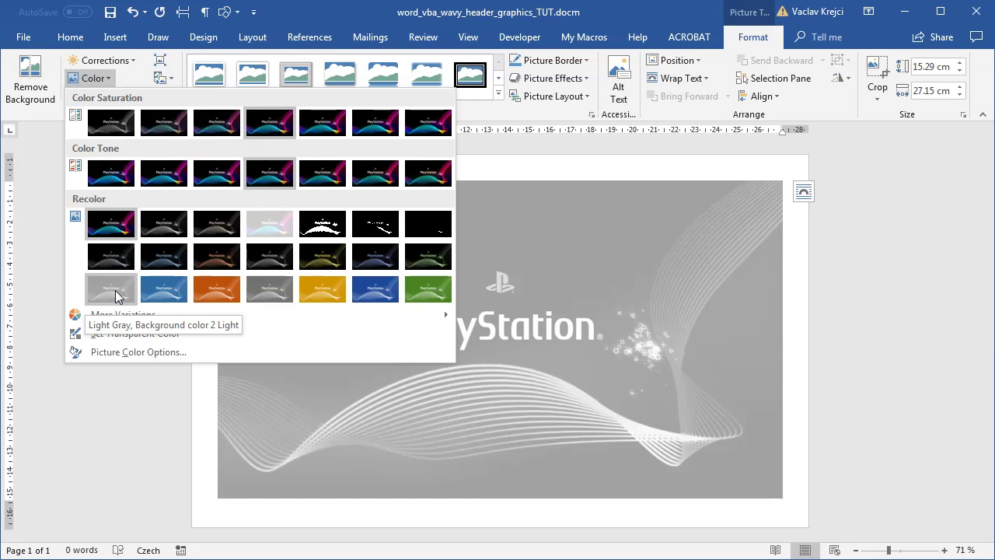
{"action": "left_click", "coordinate": [116, 292]}
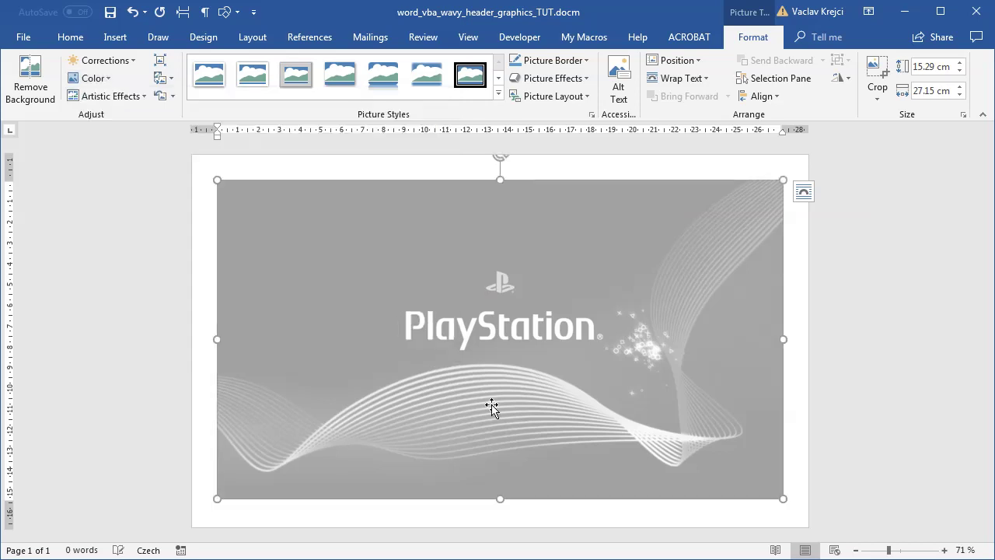
Step: Set the PlayStation picture's text wrapping to In Front of Text and deselect it
{"action": "left_click", "coordinate": [803, 192]}
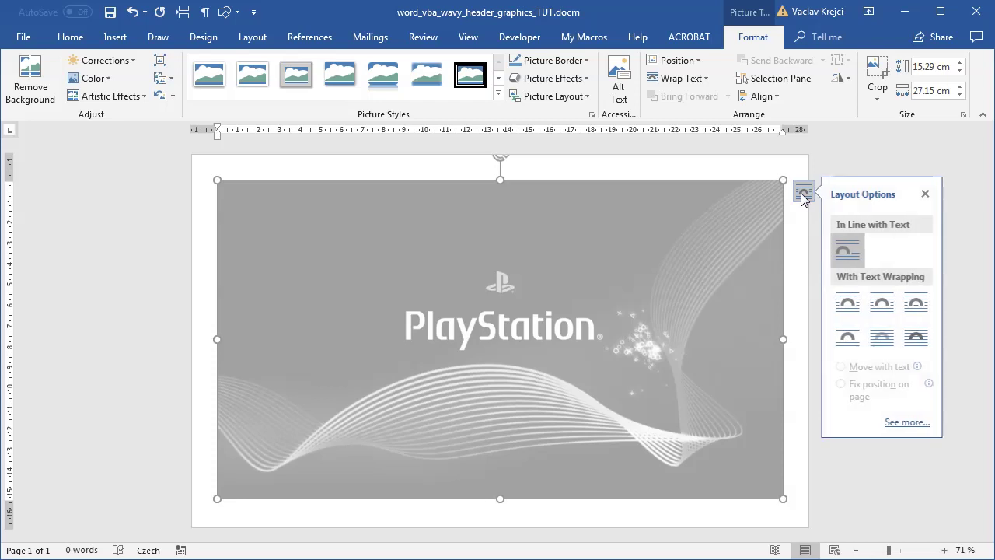
{"action": "left_click", "coordinate": [919, 336]}
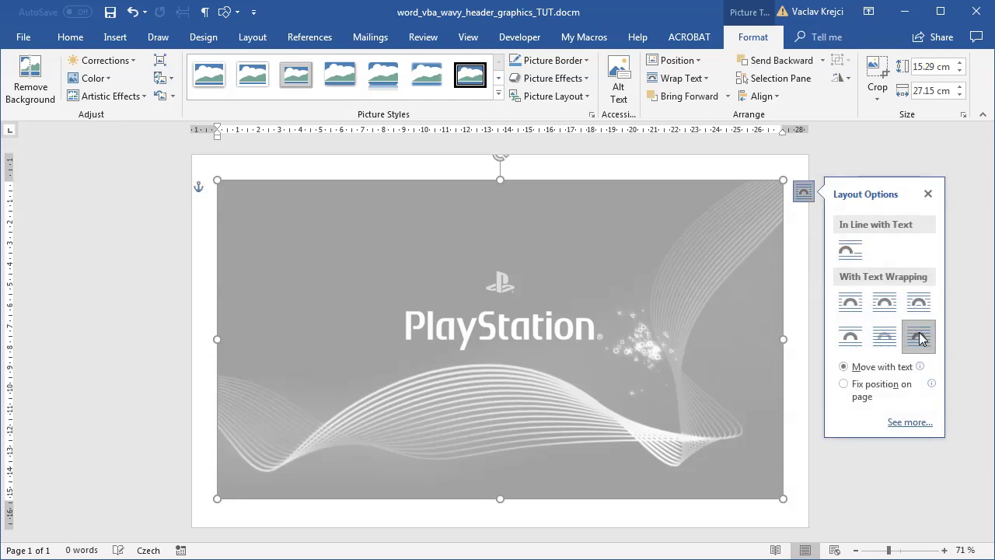
{"action": "left_click", "coordinate": [803, 282]}
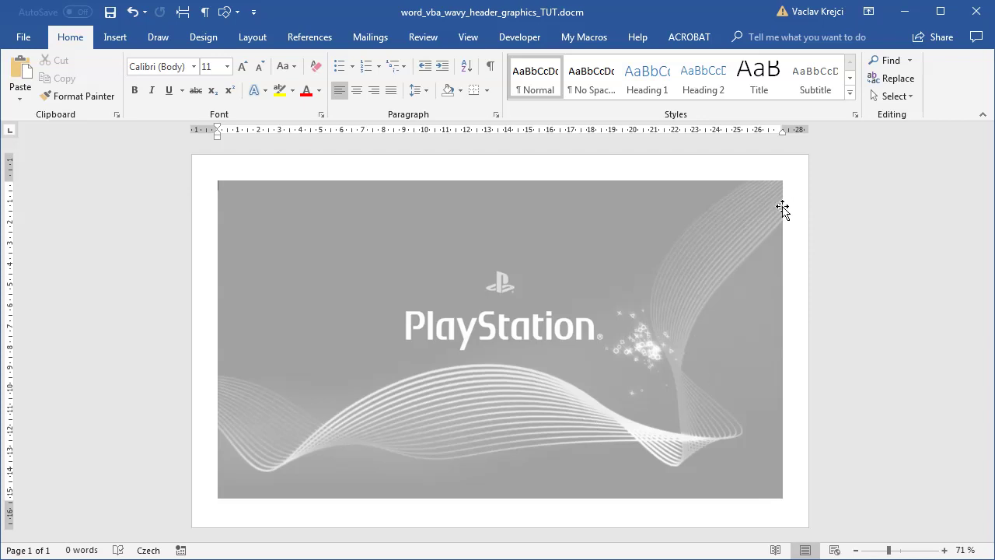
Step: Draw a freeform curve about 23.6 cm wide and 3.6 cm high, tracing the wave outline that starts at the band's upper left edge
{"action": "left_click", "coordinate": [944, 550]}
{"action": "left_click", "coordinate": [944, 549]}
{"action": "scroll", "coordinate": [346, 386], "scroll_direction": "down", "scroll_amount": 3}
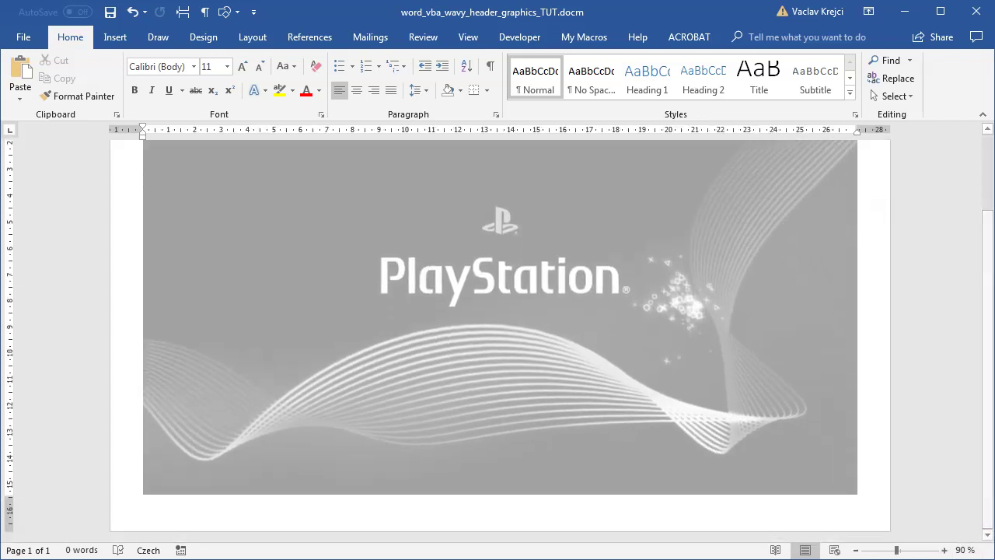
{"action": "left_click", "coordinate": [109, 37]}
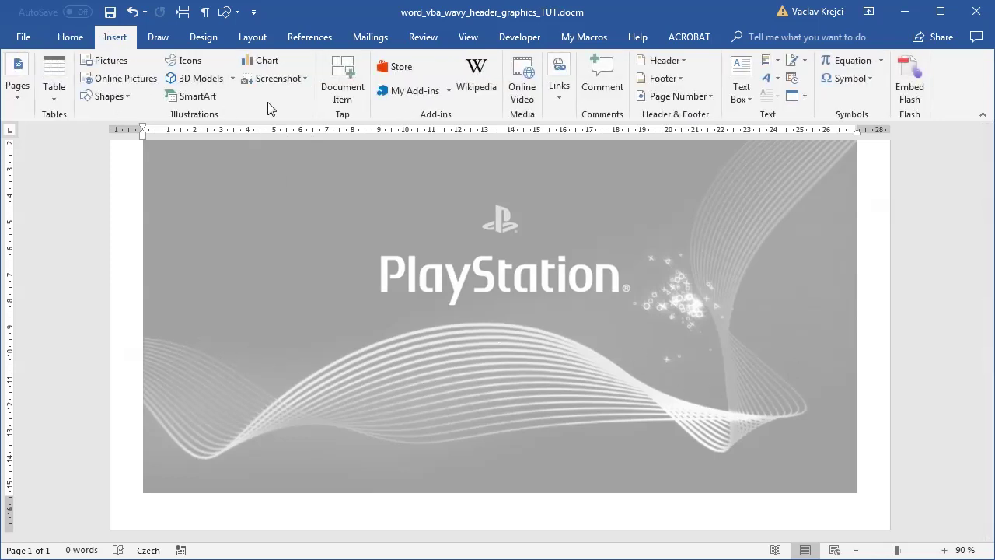
{"action": "left_click", "coordinate": [123, 97]}
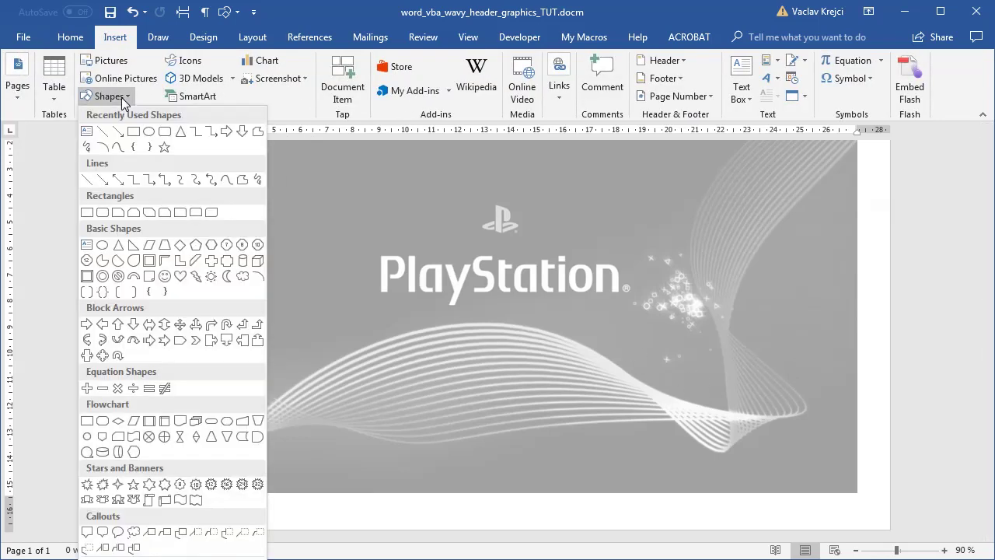
{"action": "left_click", "coordinate": [224, 181]}
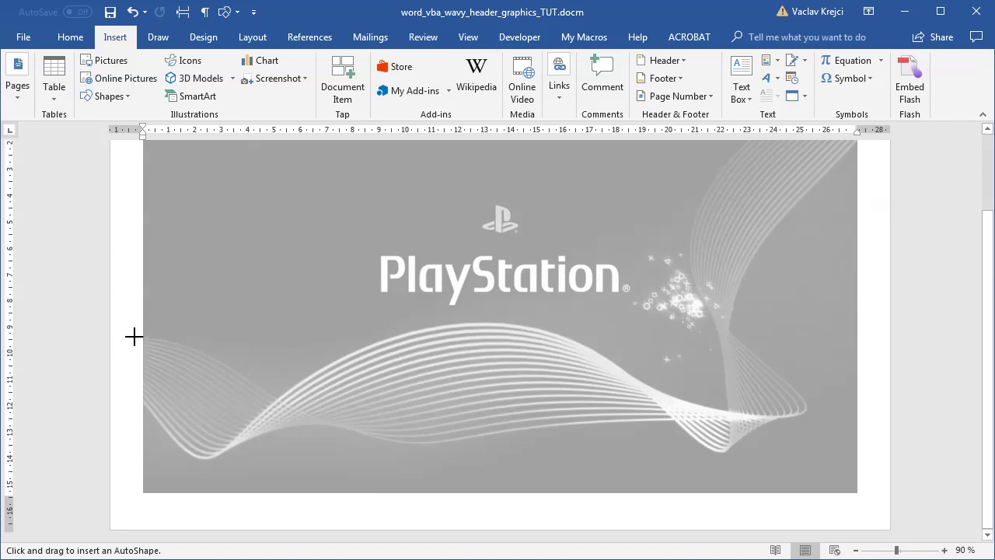
{"action": "mouse_move", "coordinate": [134, 338]}
{"action": "left_mouse_down"}
{"action": "mouse_move", "coordinate": [303, 394]}
{"action": "mouse_move", "coordinate": [325, 420]}
{"action": "mouse_move", "coordinate": [440, 440]}
{"action": "mouse_move", "coordinate": [599, 417]}
{"action": "mouse_move", "coordinate": [757, 417]}
{"action": "left_mouse_up"}
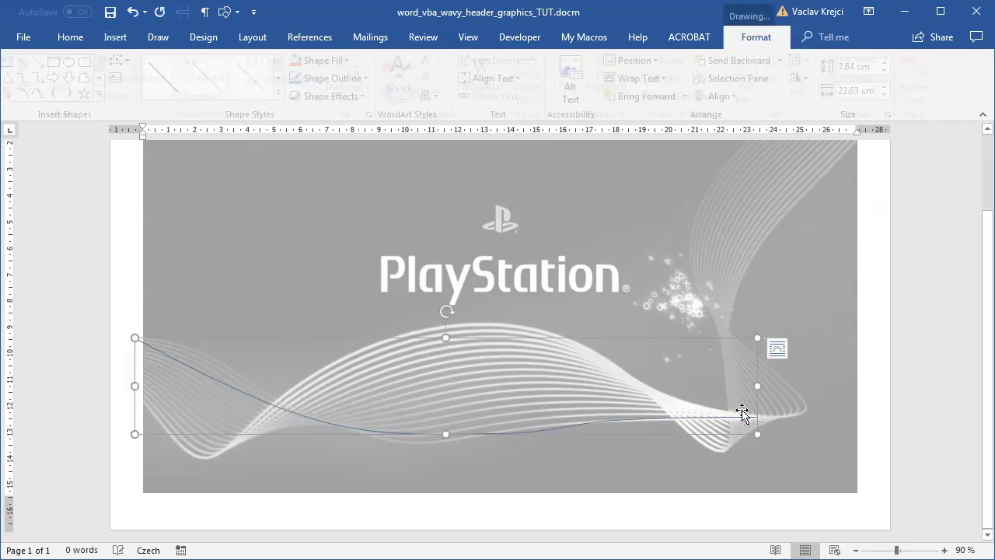
Step: Edit the curve's points and bend its left section to follow the picture's wave by adjusting the first two points' handles
{"action": "right_click", "coordinate": [627, 422]}
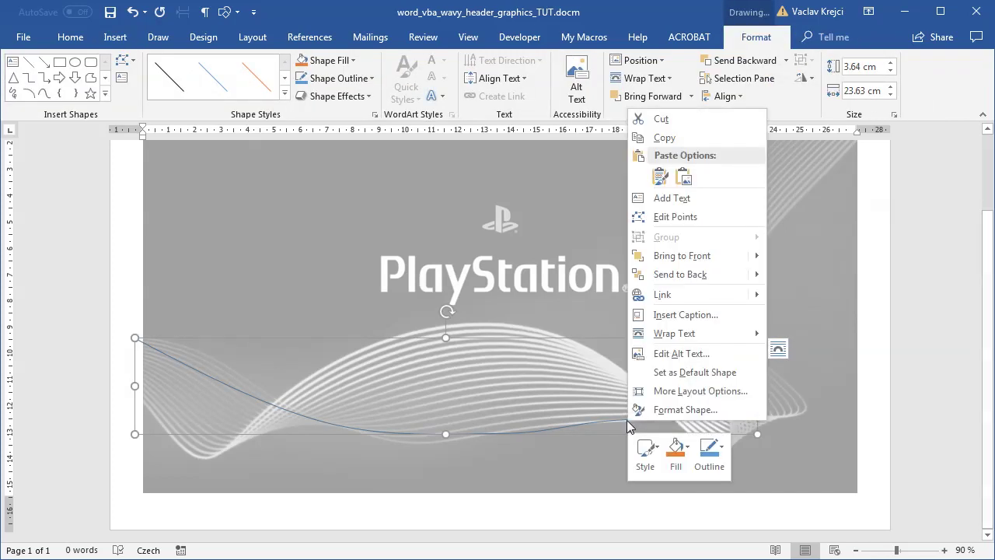
{"action": "left_click", "coordinate": [667, 218]}
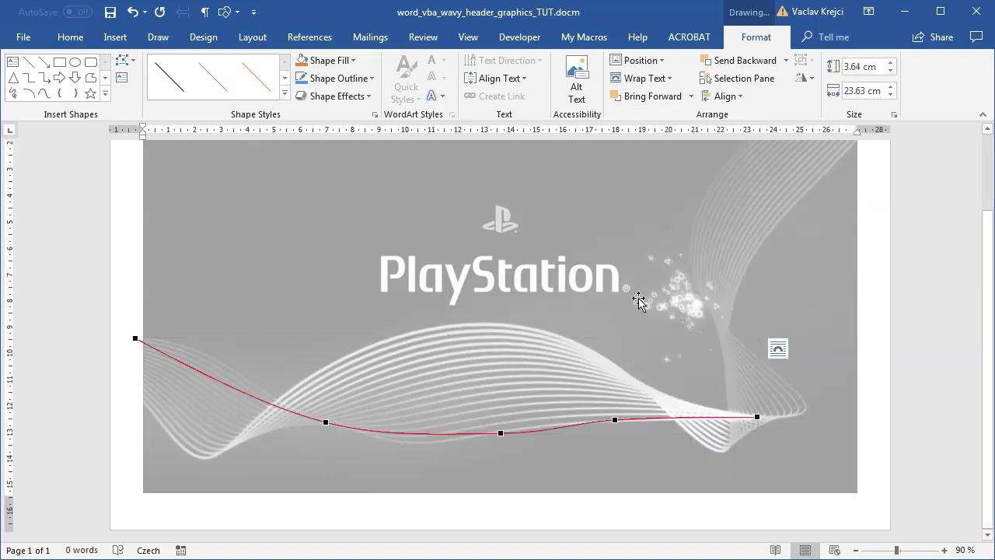
{"action": "left_click", "coordinate": [324, 423]}
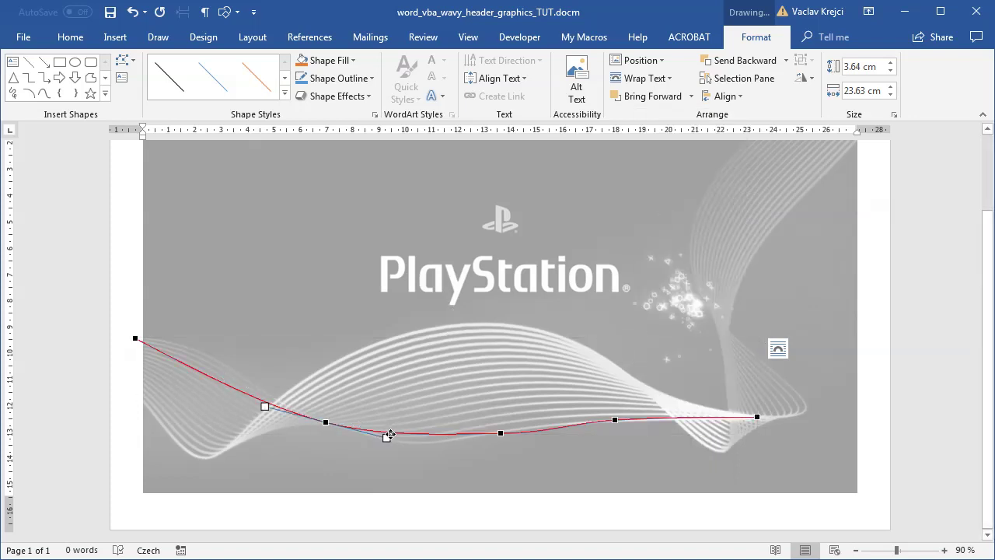
{"action": "left_click_drag", "start_coordinate": [384, 437], "coordinate": [383, 449]}
{"action": "left_click", "coordinate": [138, 340]}
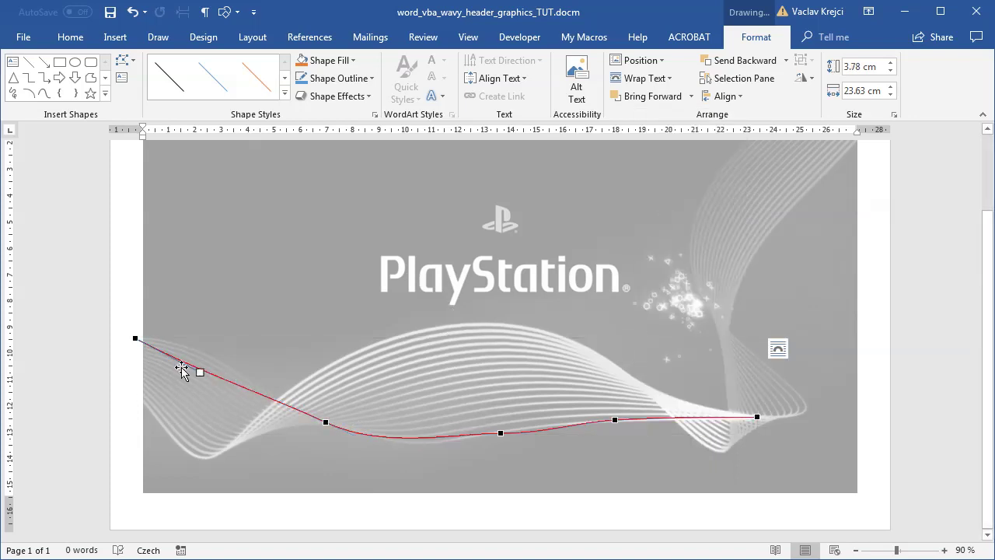
{"action": "left_click_drag", "start_coordinate": [200, 371], "coordinate": [203, 343]}
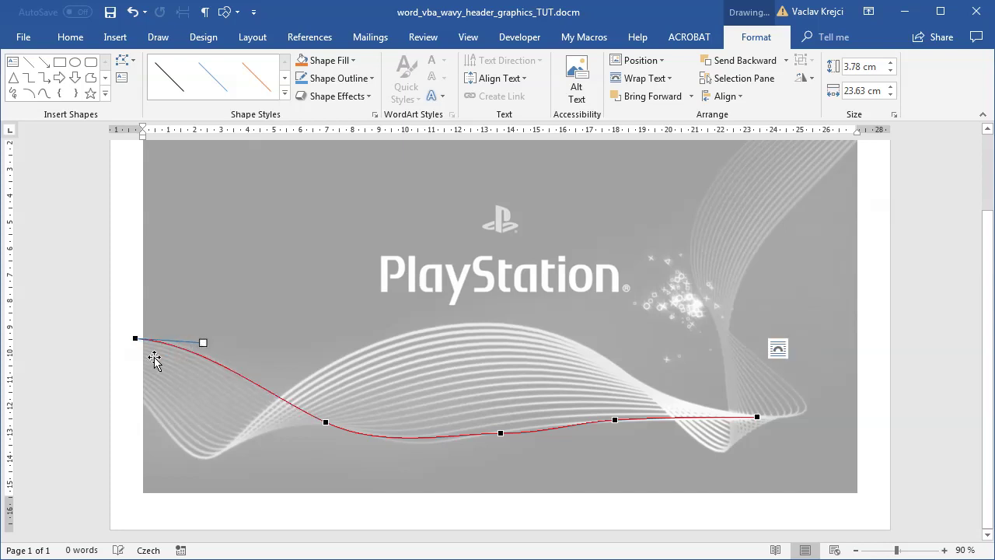
Step: Adjust the curve's middle point and the handles toward its right end to match the wave's lower edge
{"action": "left_click", "coordinate": [485, 433]}
{"action": "left_click_drag", "start_coordinate": [437, 433], "coordinate": [438, 441]}
{"action": "left_click", "coordinate": [615, 420]}
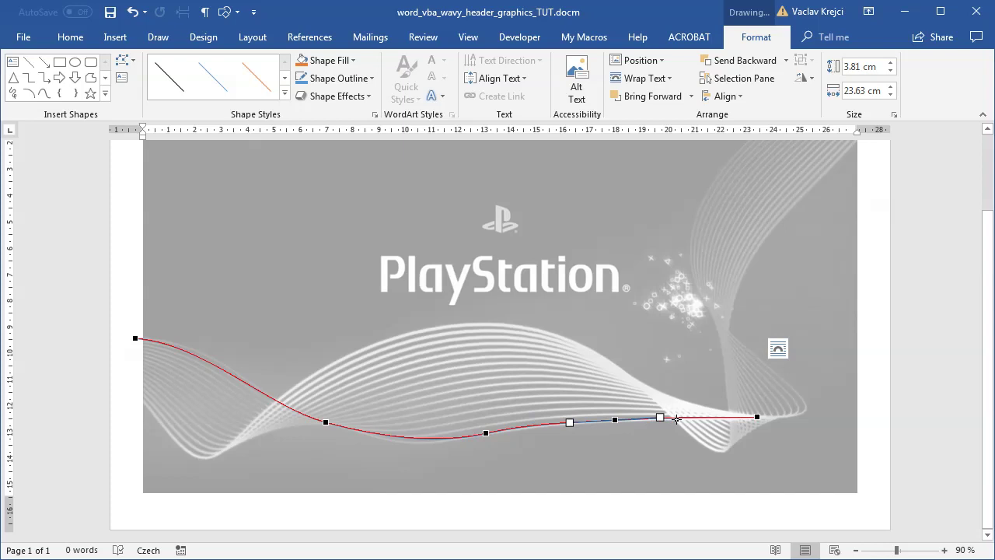
{"action": "left_click", "coordinate": [757, 418]}
{"action": "left_click", "coordinate": [707, 417]}
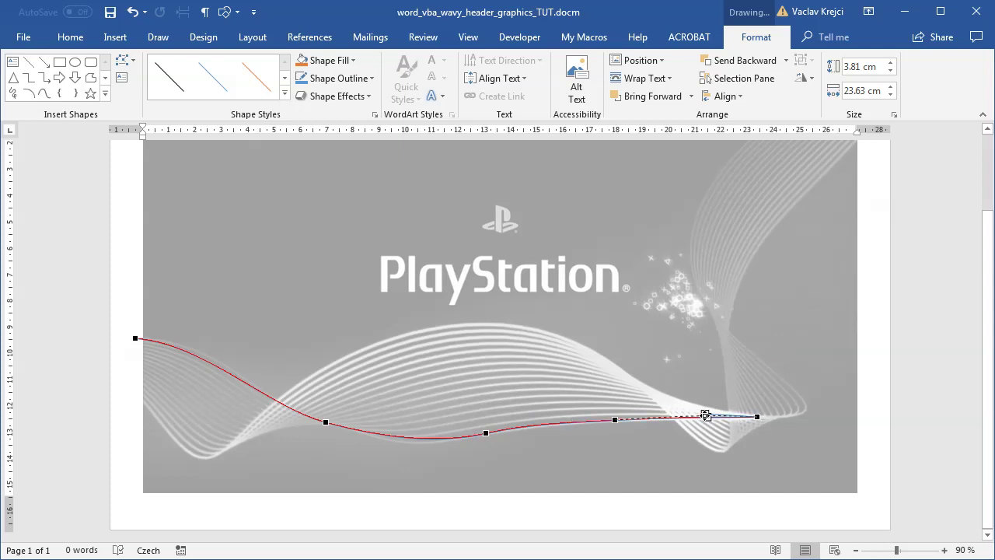
Step: Deepen the curve's central dip and lift the handle at its left start for a closer match to the wave
{"action": "left_click_drag", "start_coordinate": [486, 434], "coordinate": [417, 448]}
{"action": "left_click_drag", "start_coordinate": [481, 436], "coordinate": [478, 433]}
{"action": "left_click", "coordinate": [614, 417]}
{"action": "left_click", "coordinate": [137, 340]}
{"action": "left_click_drag", "start_coordinate": [204, 341], "coordinate": [219, 334]}
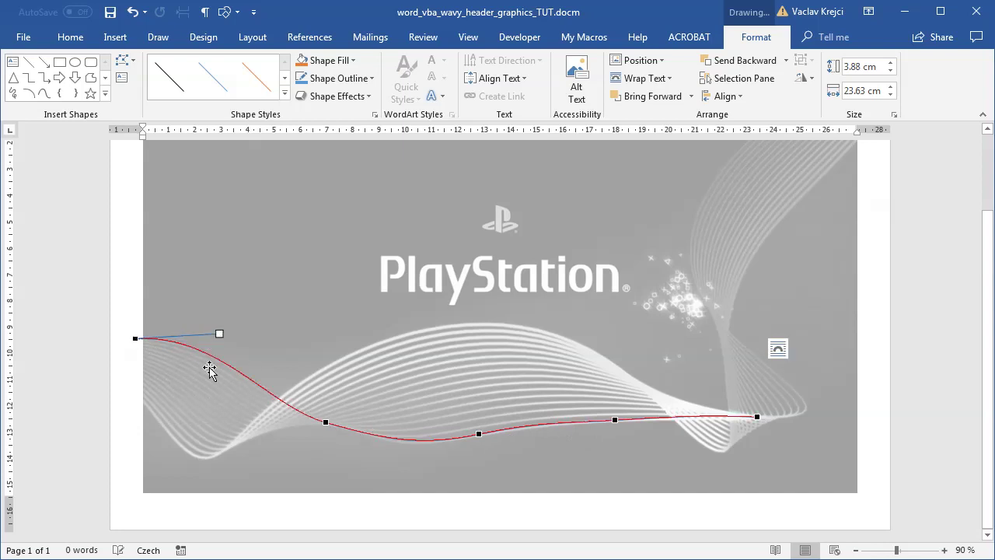
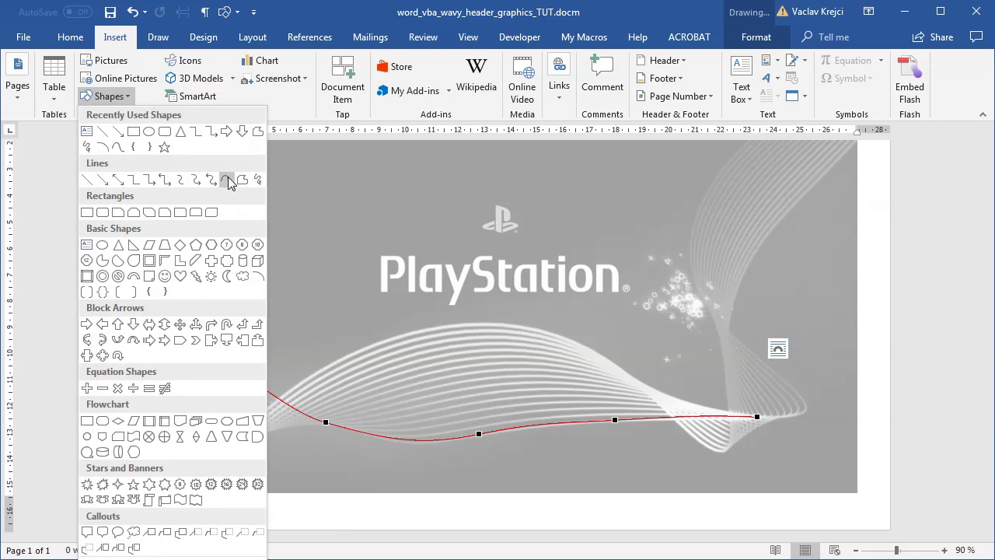
Step: Draw a second curve about 23.4 cm wide and 5.3 cm high through the wave's left trough and upper crest
{"action": "left_click", "coordinate": [228, 179]}
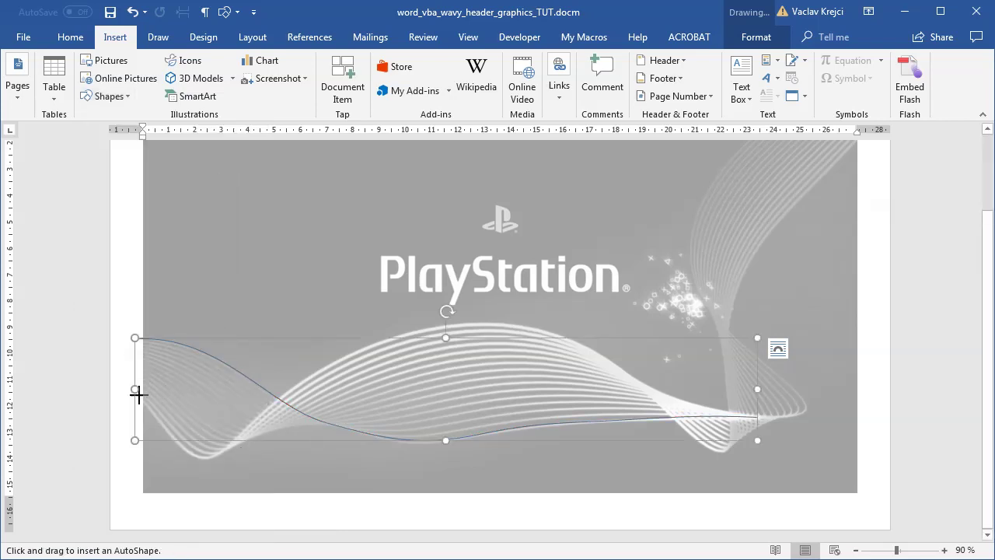
{"action": "key", "text": "Escape"}
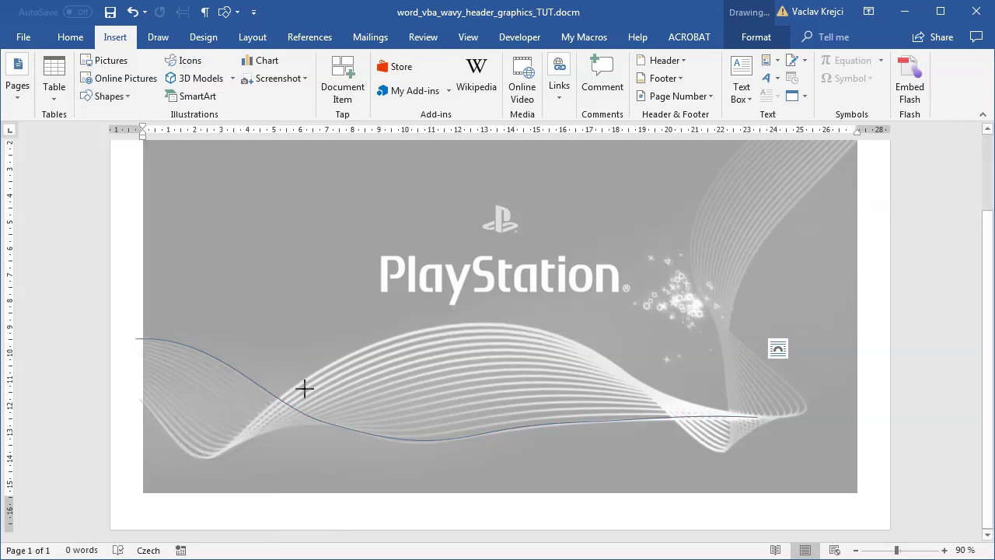
{"action": "double_click", "coordinate": [753, 418]}
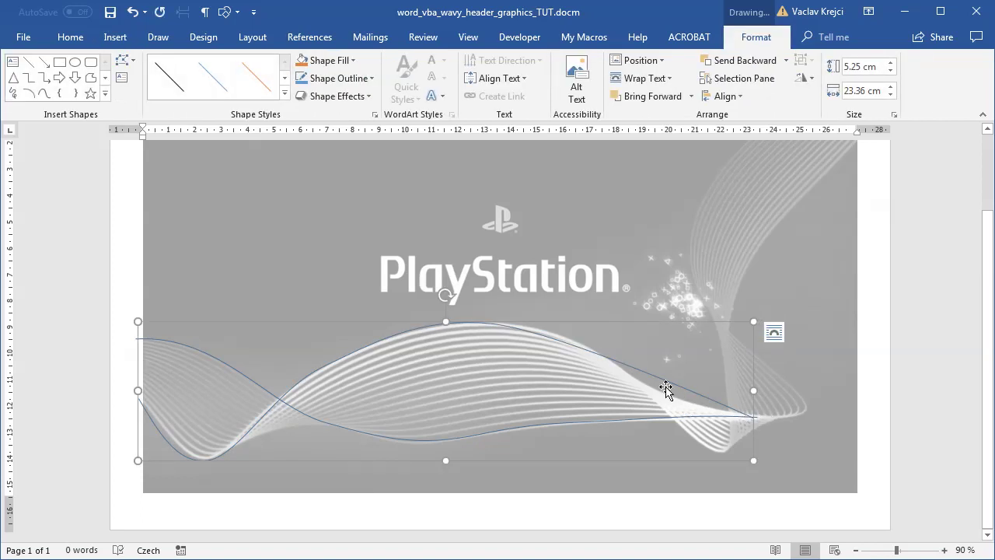
Step: Edit the second curve's points and tighten the handles at its trough and on the rise toward the crest
{"action": "right_click", "coordinate": [514, 327]}
{"action": "left_click", "coordinate": [584, 439]}
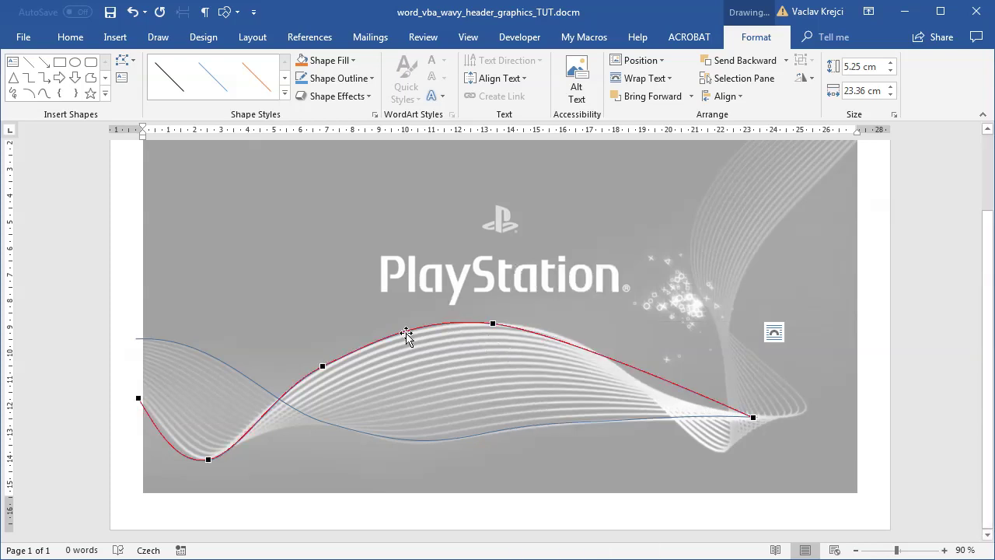
{"action": "left_click", "coordinate": [208, 459]}
{"action": "left_click_drag", "start_coordinate": [238, 454], "coordinate": [226, 458]}
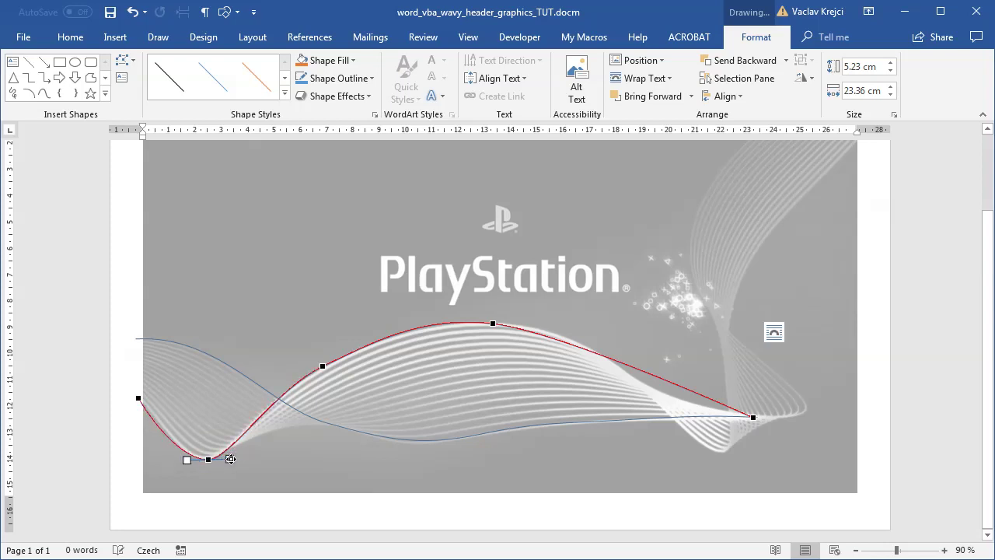
{"action": "left_click", "coordinate": [320, 369]}
{"action": "left_click_drag", "start_coordinate": [274, 388], "coordinate": [266, 391]}
Step: Move the second curve's right end point outward and try to convert it to a smooth point
{"action": "left_click", "coordinate": [753, 416]}
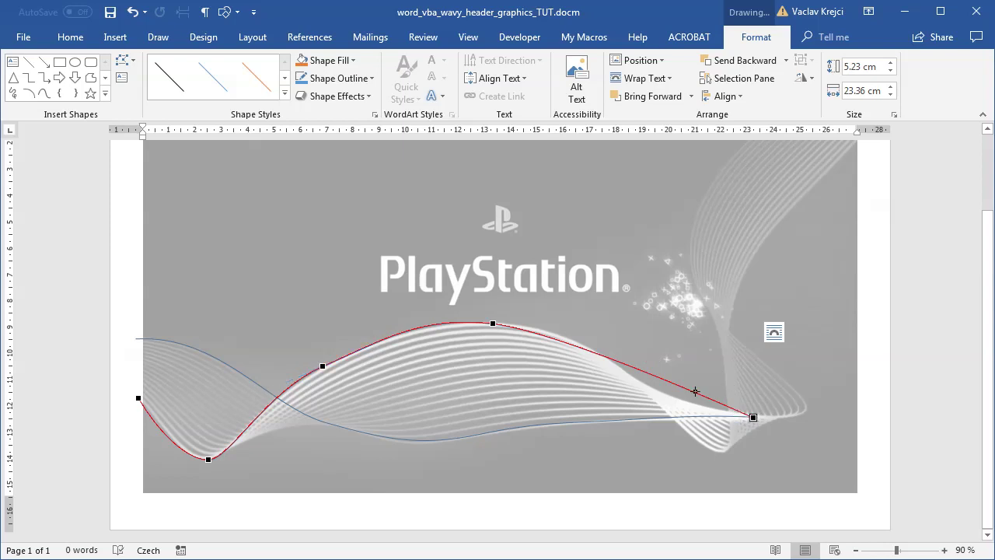
{"action": "left_click", "coordinate": [493, 322]}
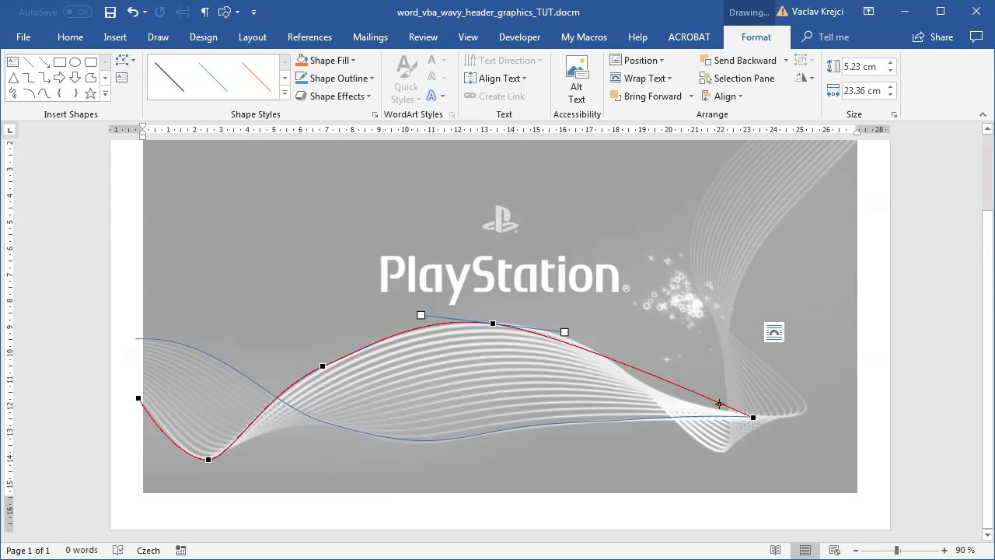
{"action": "left_click", "coordinate": [751, 415]}
{"action": "left_click_drag", "start_coordinate": [753, 419], "coordinate": [768, 412]}
{"action": "right_click", "coordinate": [768, 413]}
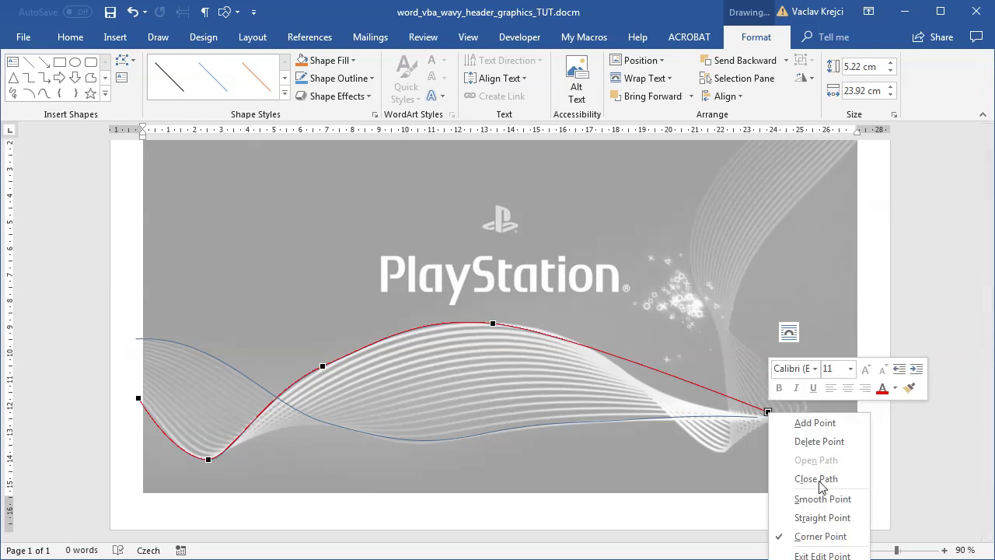
{"action": "left_click", "coordinate": [808, 498]}
Step: Reposition the second curve's right end point and try converting it to a smooth point and a straight point
{"action": "mouse_move", "coordinate": [768, 412]}
{"action": "left_mouse_down"}
{"action": "mouse_move", "coordinate": [768, 436]}
{"action": "mouse_move", "coordinate": [760, 406]}
{"action": "left_mouse_up"}
{"action": "right_click", "coordinate": [759, 406]}
{"action": "left_click", "coordinate": [808, 492]}
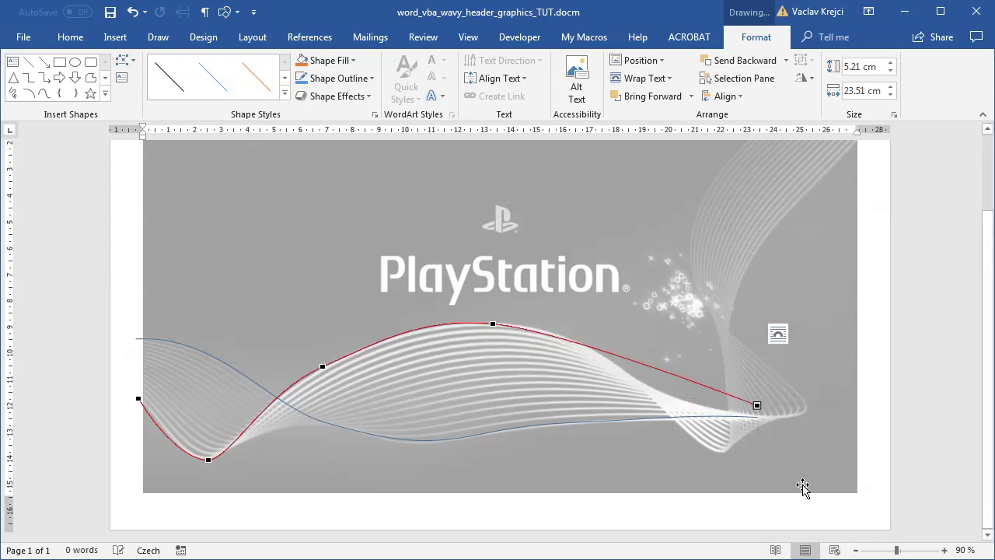
{"action": "right_click", "coordinate": [759, 406]}
{"action": "left_click", "coordinate": [821, 514]}
{"action": "right_click", "coordinate": [760, 406]}
{"action": "left_click", "coordinate": [814, 510]}
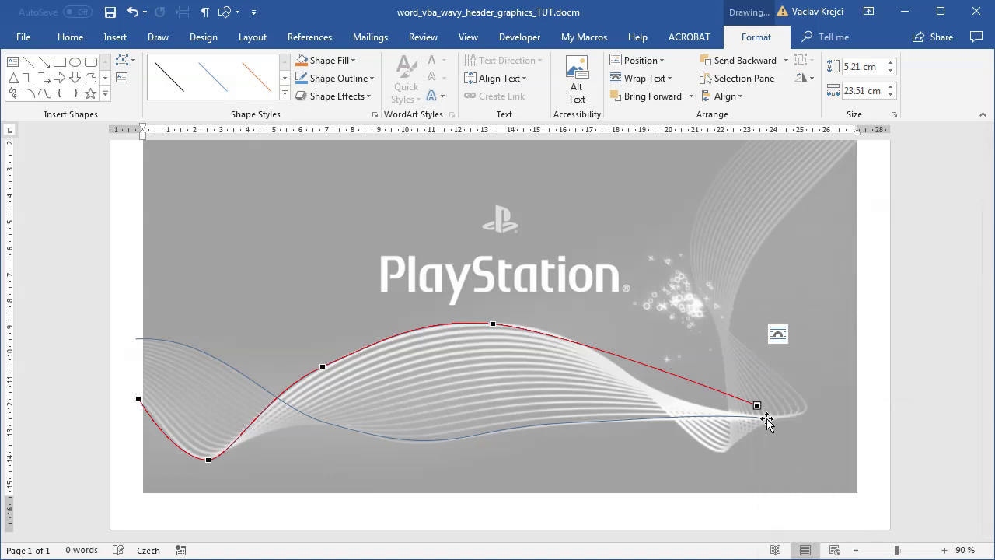
{"action": "left_click_drag", "start_coordinate": [758, 406], "coordinate": [739, 412]}
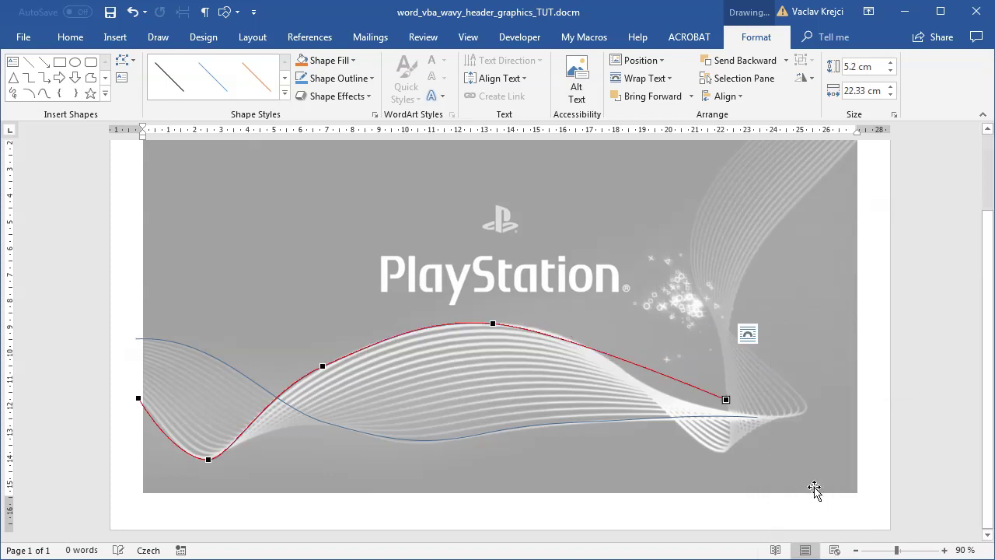
Step: Zoom in to 156% and refine the second curve's crest handle and right end point, bringing its width to about 22.6 cm
{"action": "left_click_drag", "start_coordinate": [898, 549], "coordinate": [905, 550]}
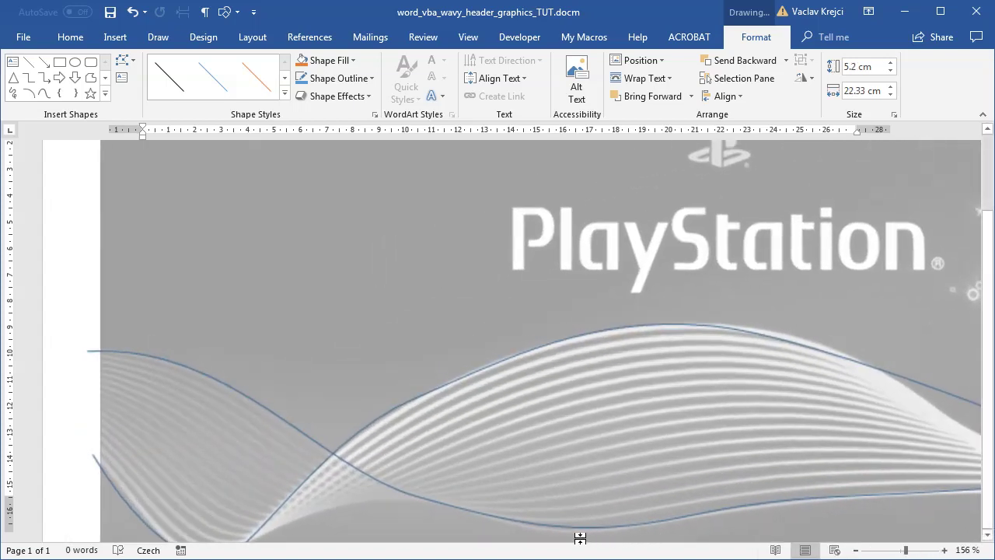
{"action": "left_click_drag", "start_coordinate": [651, 539], "coordinate": [857, 538]}
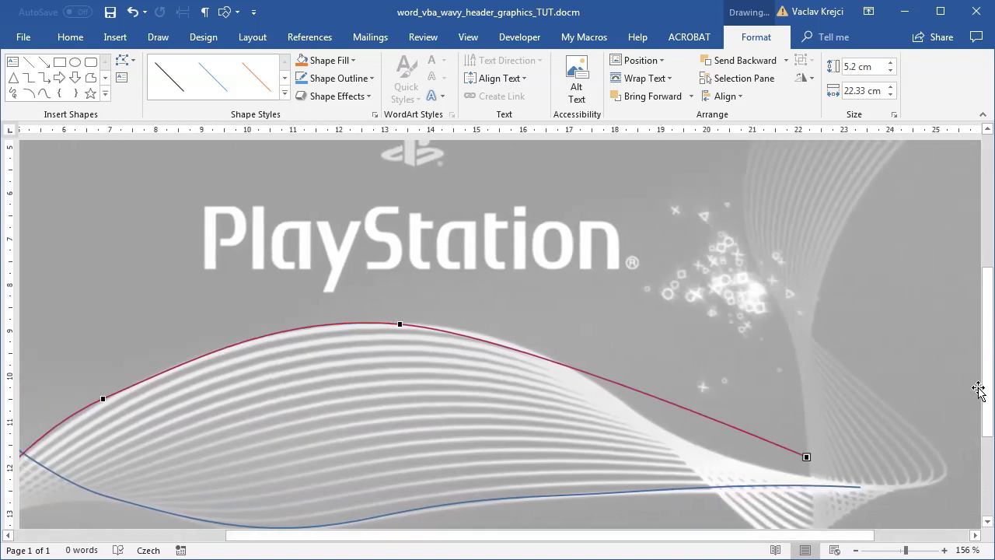
{"action": "scroll", "coordinate": [855, 365], "scroll_direction": "down", "scroll_amount": 2}
{"action": "mouse_move", "coordinate": [807, 382]}
{"action": "left_mouse_down"}
{"action": "mouse_move", "coordinate": [821, 387]}
{"action": "mouse_move", "coordinate": [803, 380]}
{"action": "left_mouse_up"}
{"action": "left_click", "coordinate": [404, 248]}
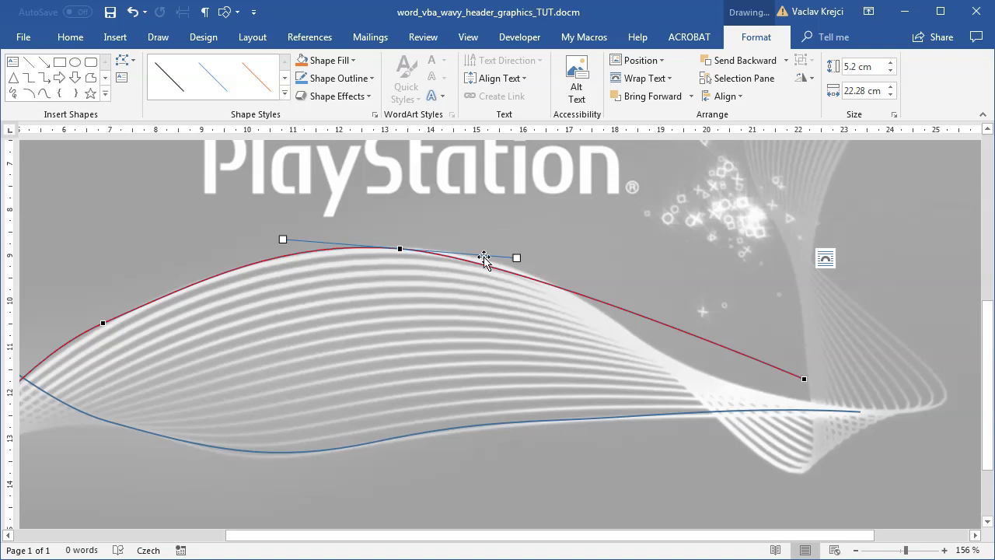
{"action": "left_click_drag", "start_coordinate": [517, 257], "coordinate": [522, 222]}
{"action": "left_click", "coordinate": [805, 381]}
{"action": "left_click", "coordinate": [826, 381]}
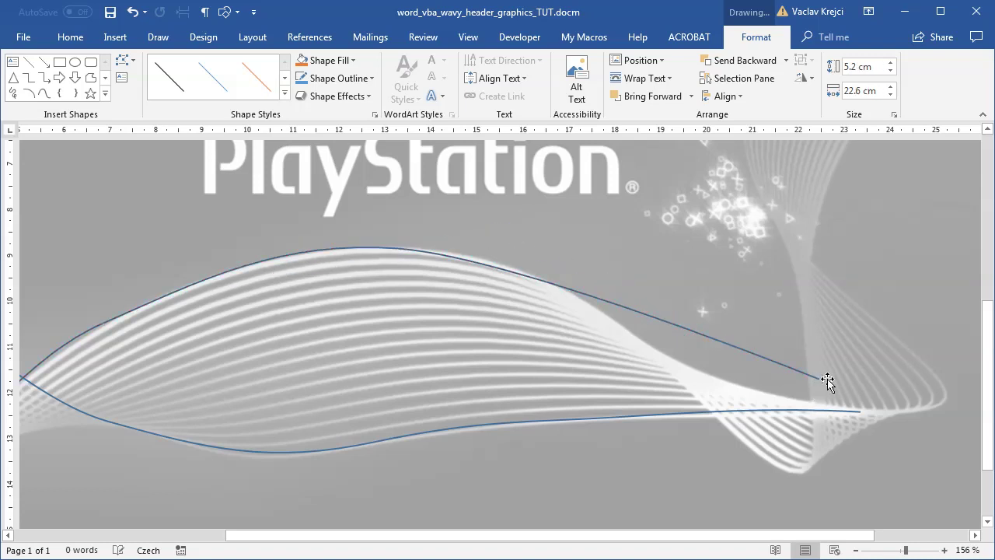
Step: Add an edit point on the second curve's descending section, shortly before its right end
{"action": "left_click", "coordinate": [810, 378]}
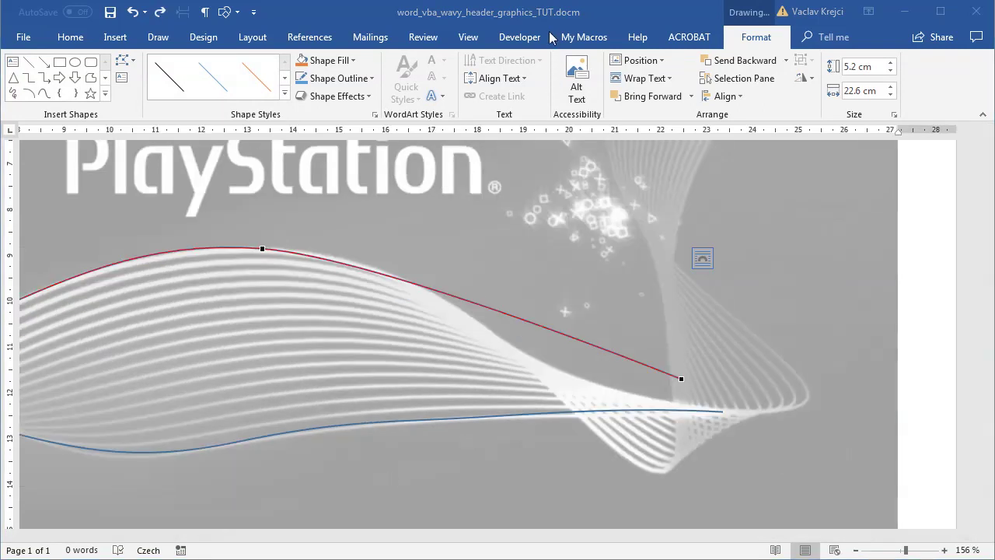
{"action": "left_click", "coordinate": [702, 258]}
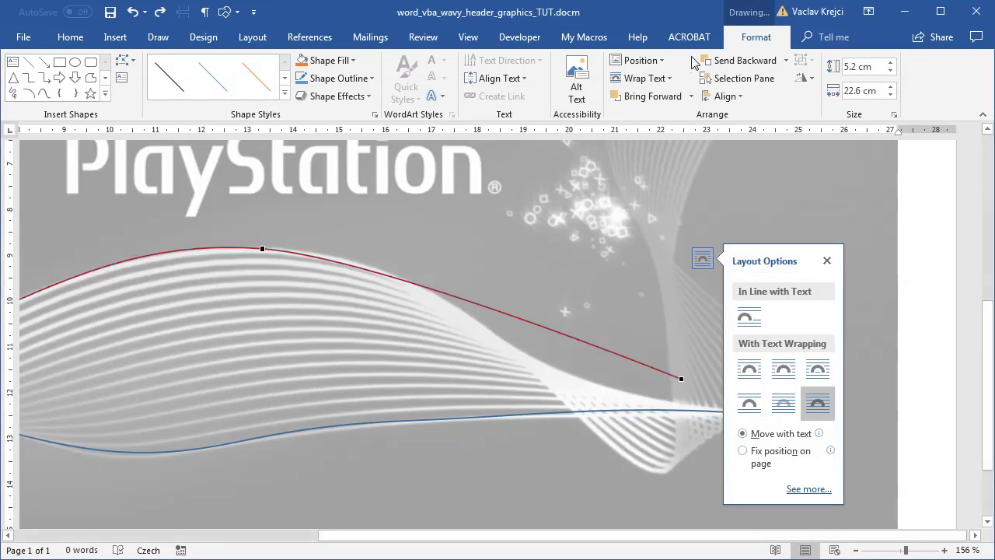
{"action": "left_click", "coordinate": [625, 356]}
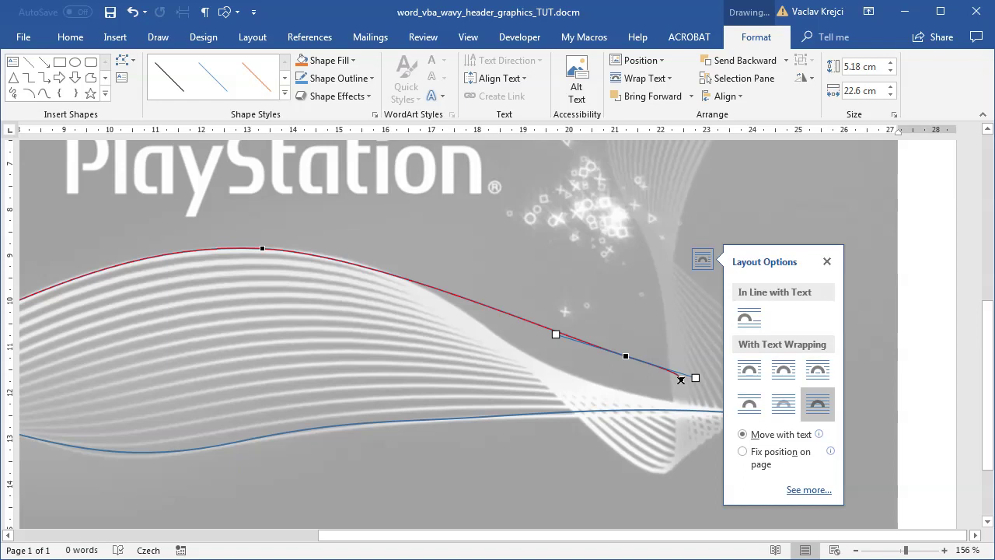
Step: Delete the second curve's outermost end point, then stretch its new end to meet the first curve, giving a width of about 23.5 cm
{"action": "left_click", "coordinate": [681, 379], "text": "ctrl"}
{"action": "left_click", "coordinate": [827, 261]}
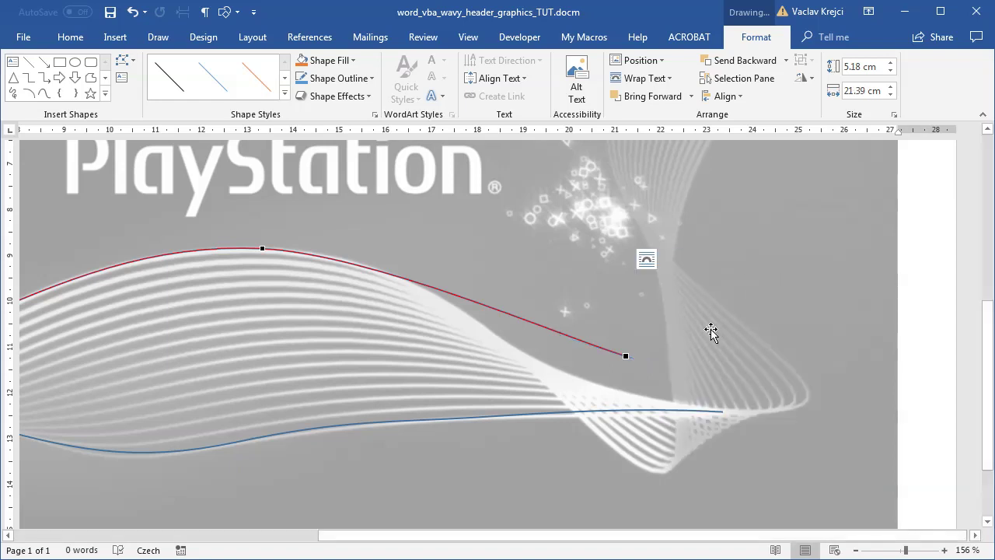
{"action": "left_click_drag", "start_coordinate": [627, 356], "coordinate": [723, 412]}
{"action": "left_click_drag", "start_coordinate": [596, 384], "coordinate": [531, 390]}
Step: Adjust the tangent handles at the second curve's crest and right end so its descending section follows the ribbon's upper edge
{"action": "left_click", "coordinate": [262, 248]}
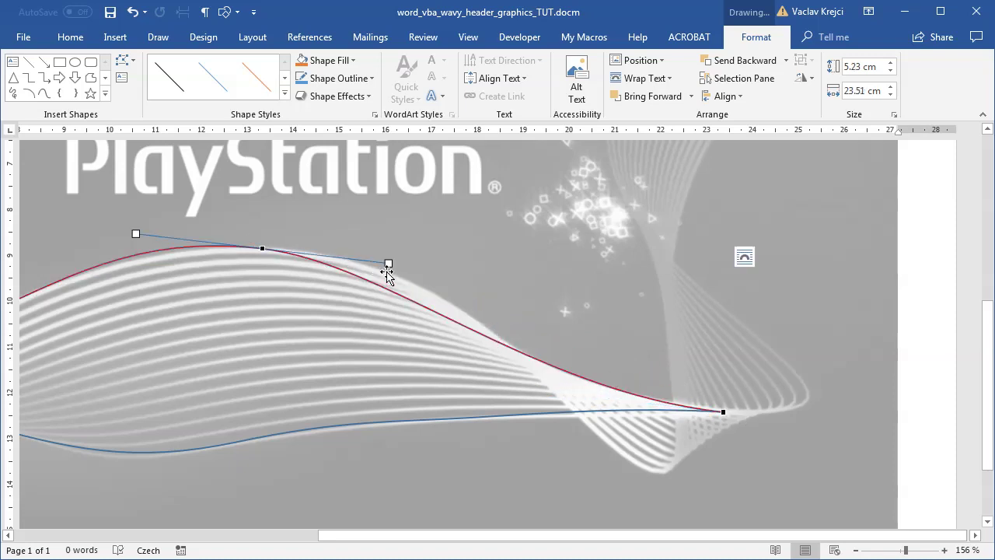
{"action": "left_click_drag", "start_coordinate": [388, 264], "coordinate": [422, 240]}
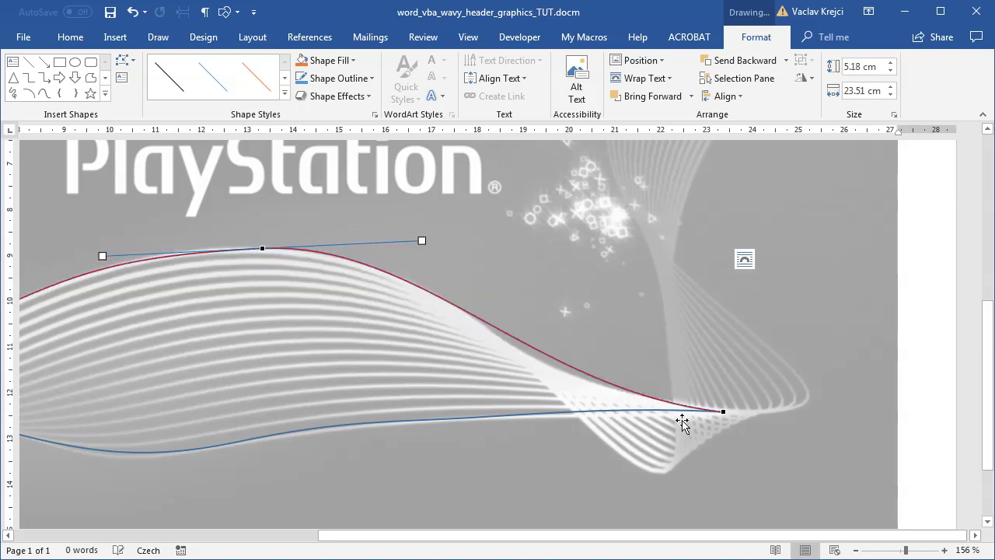
{"action": "left_click", "coordinate": [723, 407]}
{"action": "mouse_move", "coordinate": [530, 389]}
{"action": "left_mouse_down"}
{"action": "mouse_move", "coordinate": [498, 396]}
{"action": "mouse_move", "coordinate": [512, 391]}
{"action": "left_mouse_up"}
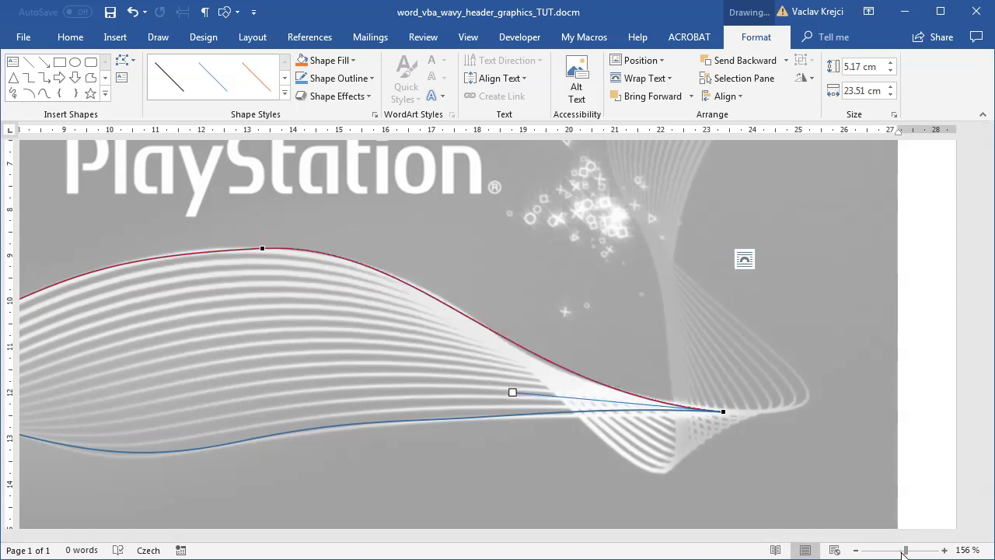
Step: Fine-tune the tangent of the point on the second curve's rising section and finish editing its points
{"action": "left_click_drag", "start_coordinate": [903, 552], "coordinate": [900, 552]}
{"action": "left_click", "coordinate": [293, 316]}
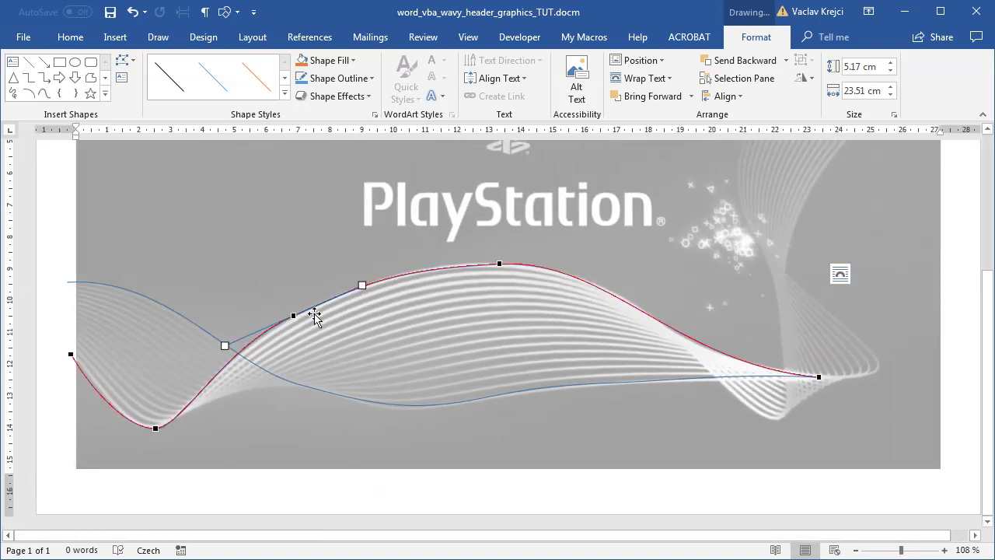
{"action": "left_click_drag", "start_coordinate": [360, 283], "coordinate": [359, 283]}
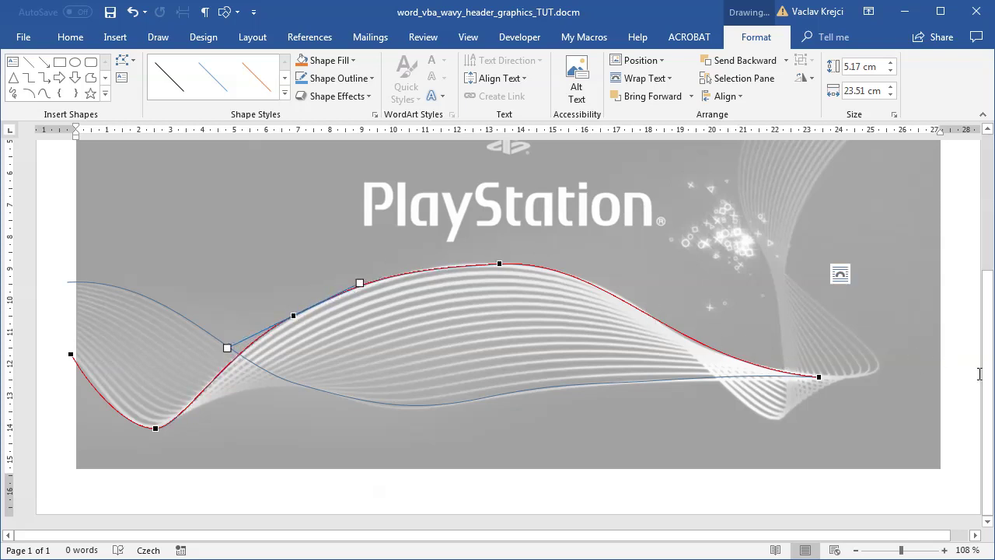
{"action": "left_click", "coordinate": [207, 264]}
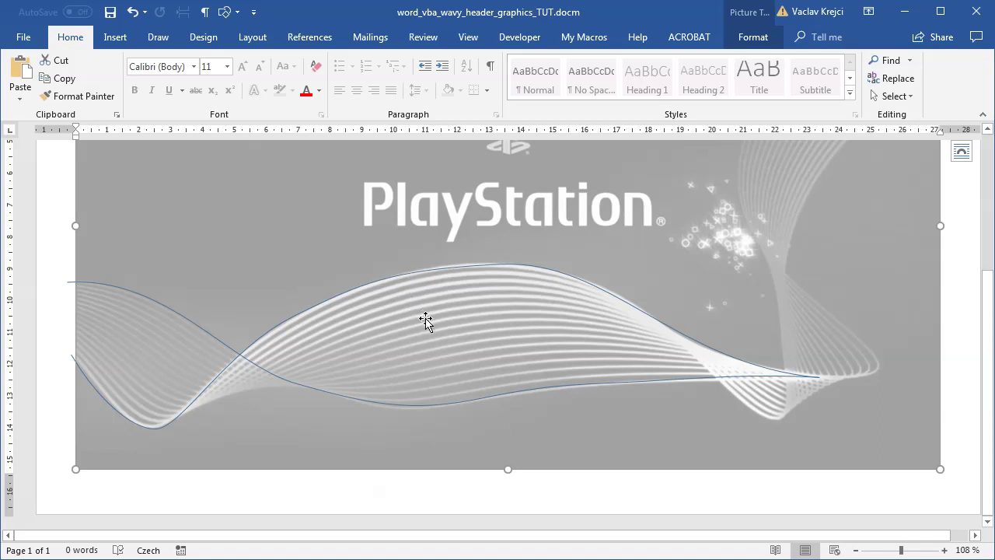
Step: Display the list of drawing objects and hide the reference picture so only the two curves show
{"action": "left_click", "coordinate": [894, 95]}
{"action": "left_click", "coordinate": [917, 172]}
{"action": "left_click", "coordinate": [975, 226]}
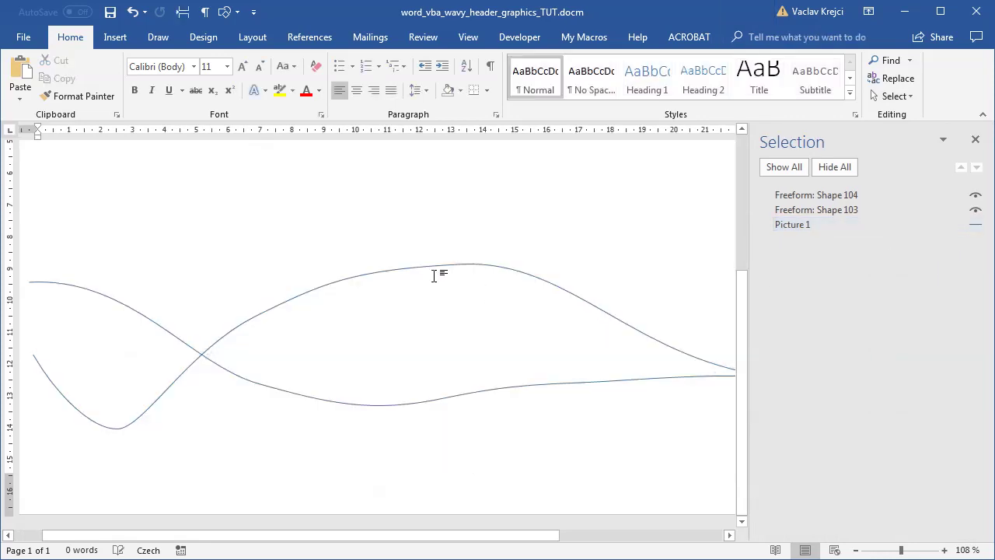
Step: Select both boundary curves and open the wavy_header macro's code for editing
{"action": "left_click", "coordinate": [439, 272]}
{"action": "left_click", "coordinate": [500, 388], "text": "shift"}
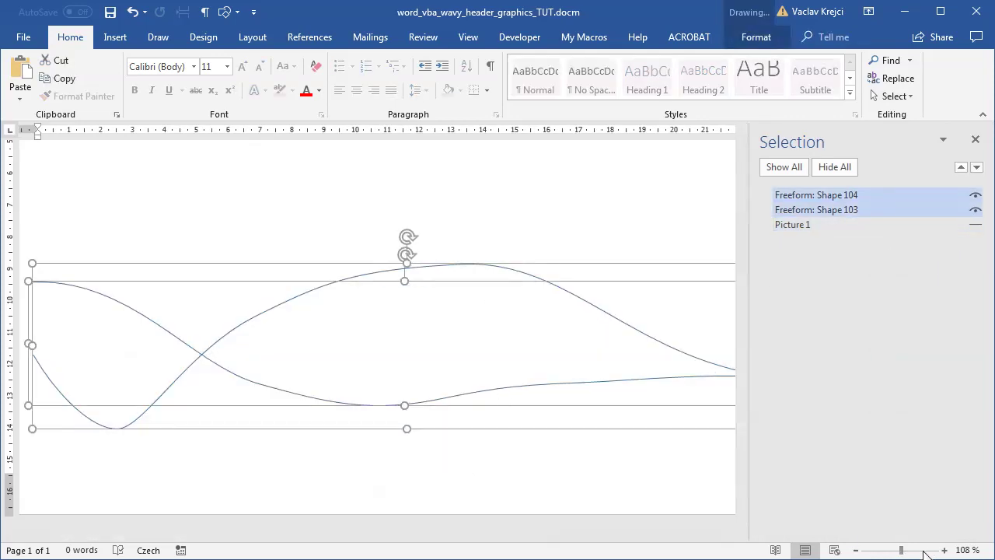
{"action": "left_click_drag", "start_coordinate": [901, 550], "coordinate": [891, 551]}
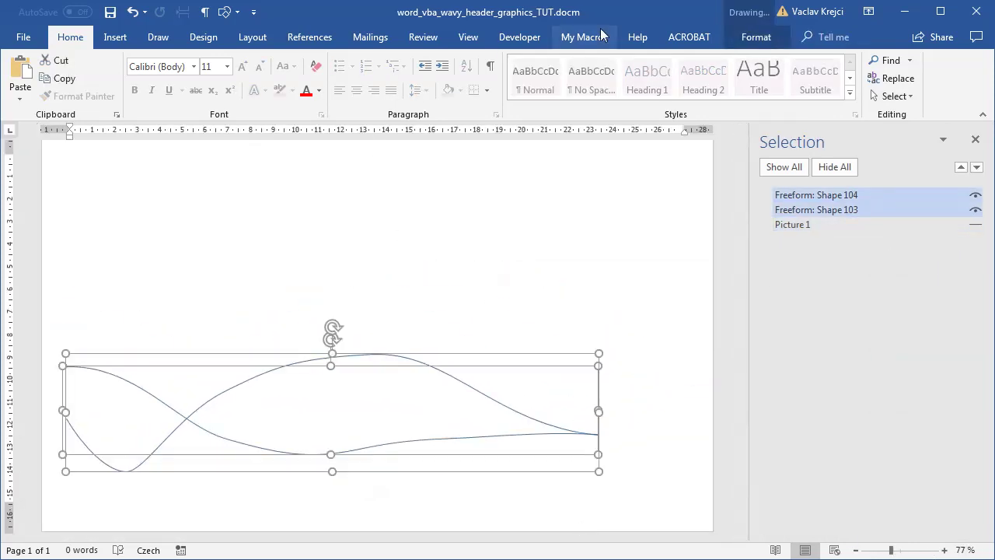
{"action": "left_click", "coordinate": [520, 37]}
{"action": "left_click", "coordinate": [57, 91]}
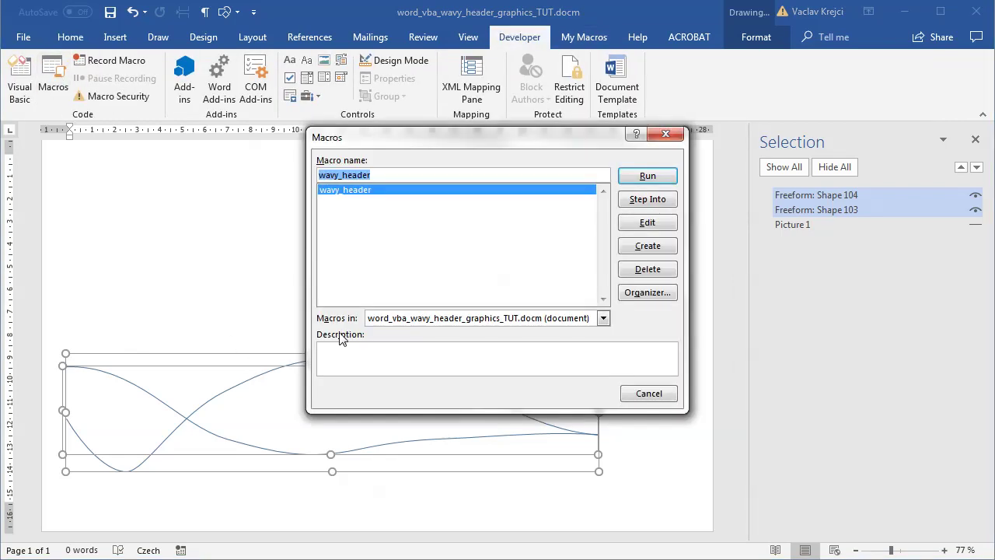
{"action": "left_click", "coordinate": [659, 227]}
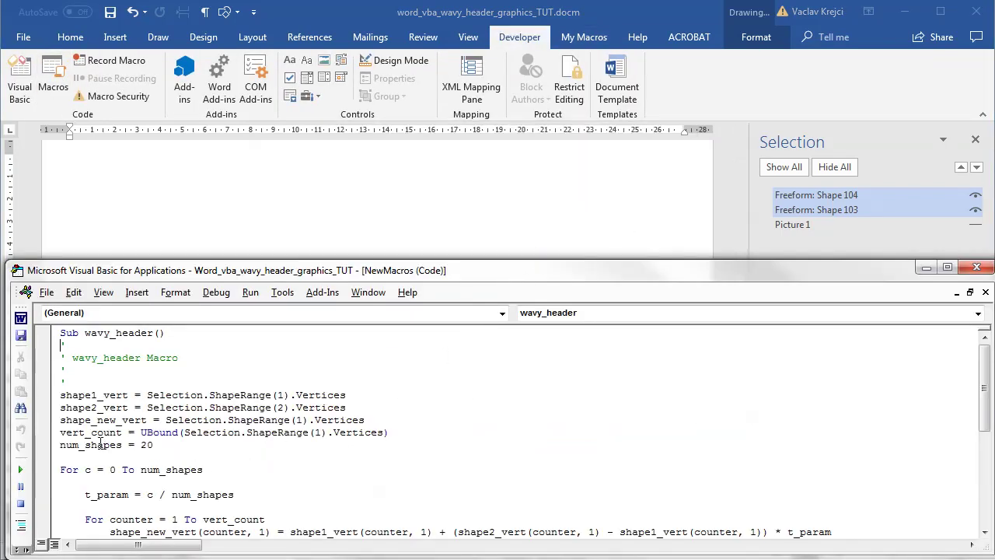
Step: Set num_shapes to 18 in the wavy_header code, run the macro on the two curves and return to the document
{"action": "double_click", "coordinate": [144, 446]}
{"action": "type", "text": "18"}
{"action": "left_click", "coordinate": [34, 467]}
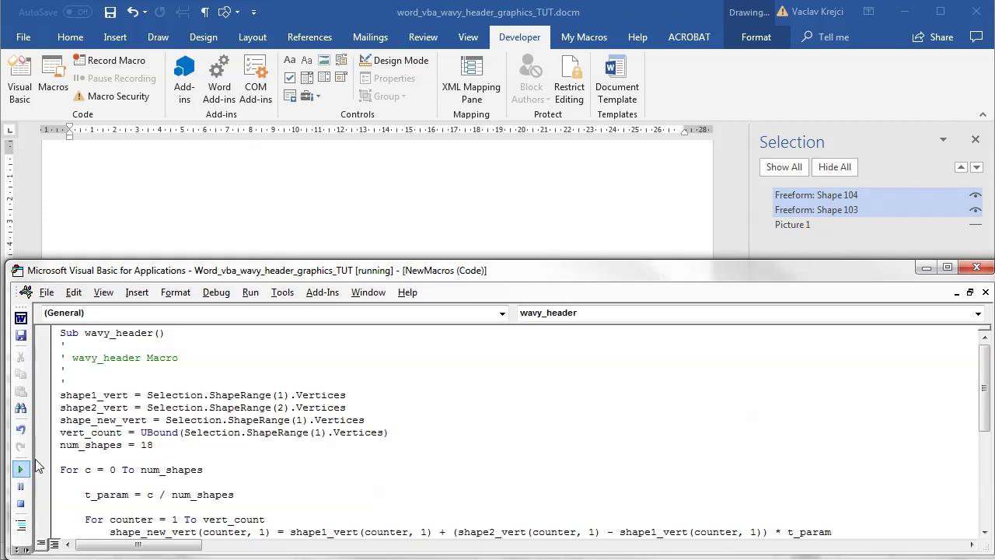
{"action": "left_click", "coordinate": [314, 26]}
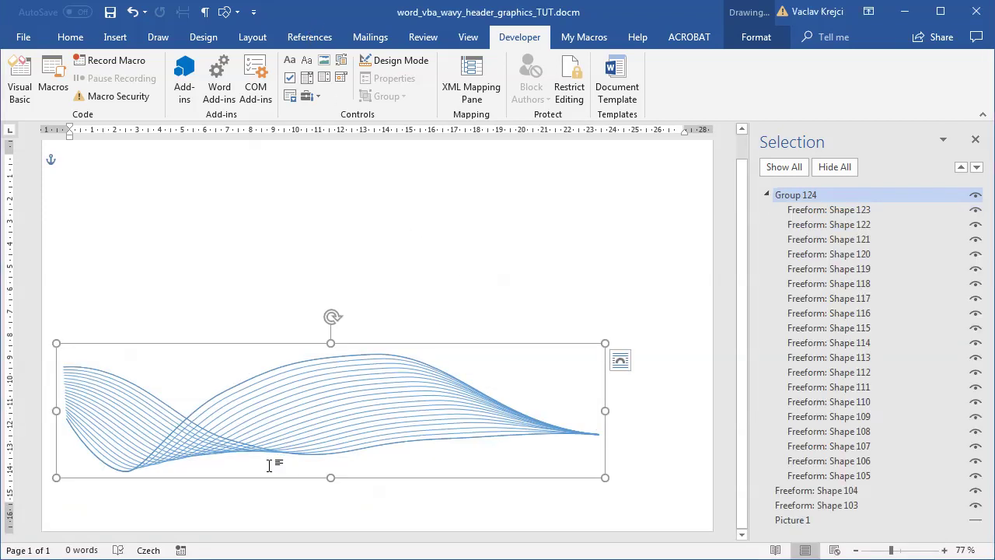
Step: Collapse the generated line group, hide the two original boundary curves and show the reference picture
{"action": "left_click", "coordinate": [766, 194]}
{"action": "left_click", "coordinate": [974, 210]}
{"action": "left_click", "coordinate": [975, 224]}
{"action": "left_click", "coordinate": [974, 238]}
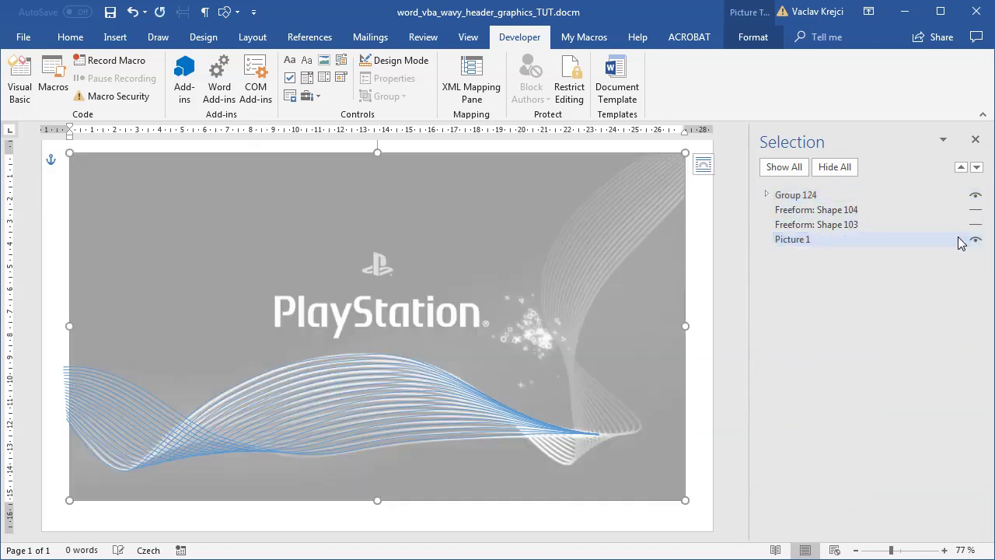
Step: Compare the reference picture on its own with the interpolated line group on its own
{"action": "left_click", "coordinate": [974, 194]}
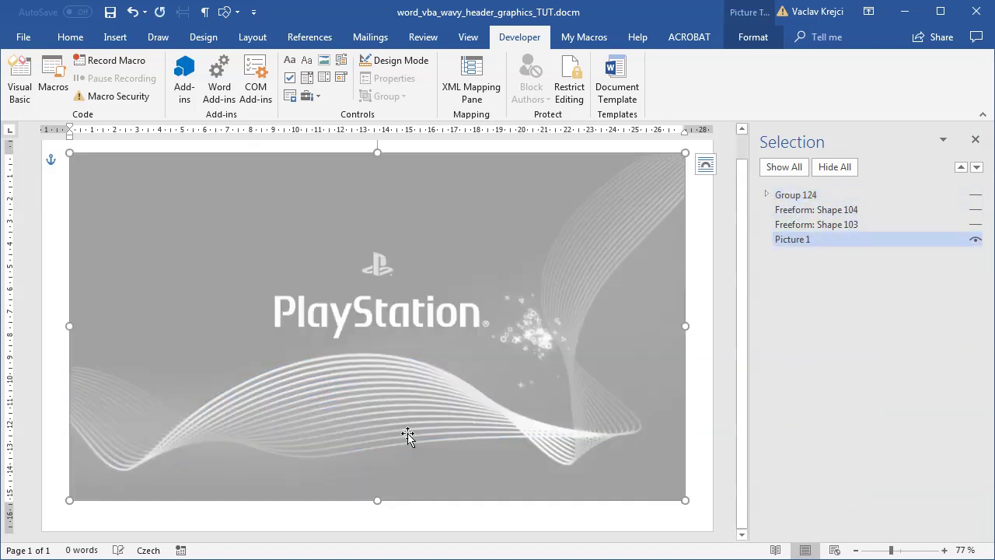
{"action": "left_click", "coordinate": [974, 239]}
{"action": "left_click", "coordinate": [975, 194]}
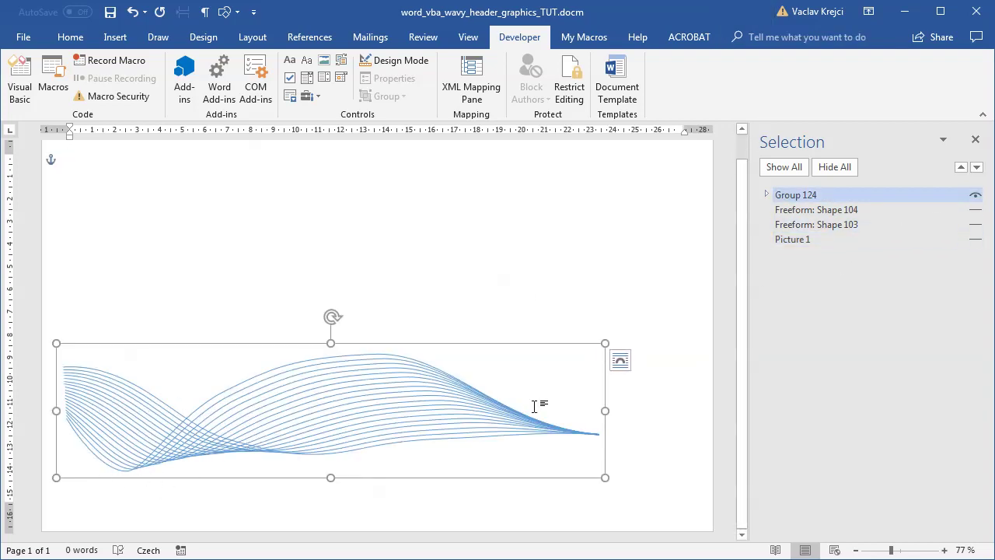
Step: Hide the interpolated line group and show the reference picture for tracing the second ribbon
{"action": "left_click", "coordinate": [975, 195]}
{"action": "left_click", "coordinate": [975, 224]}
{"action": "left_click", "coordinate": [975, 238]}
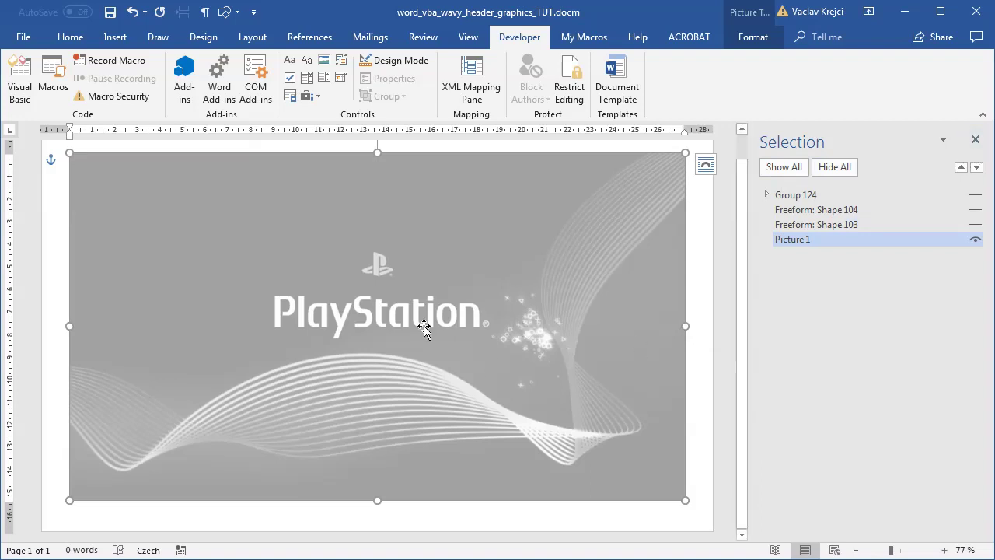
Step: Draw a curve about 12.93 cm high and 6.9 cm wide along the vertical ribbon's outer edge, ending above the picture
{"action": "left_click", "coordinate": [115, 37]}
{"action": "left_click", "coordinate": [115, 96]}
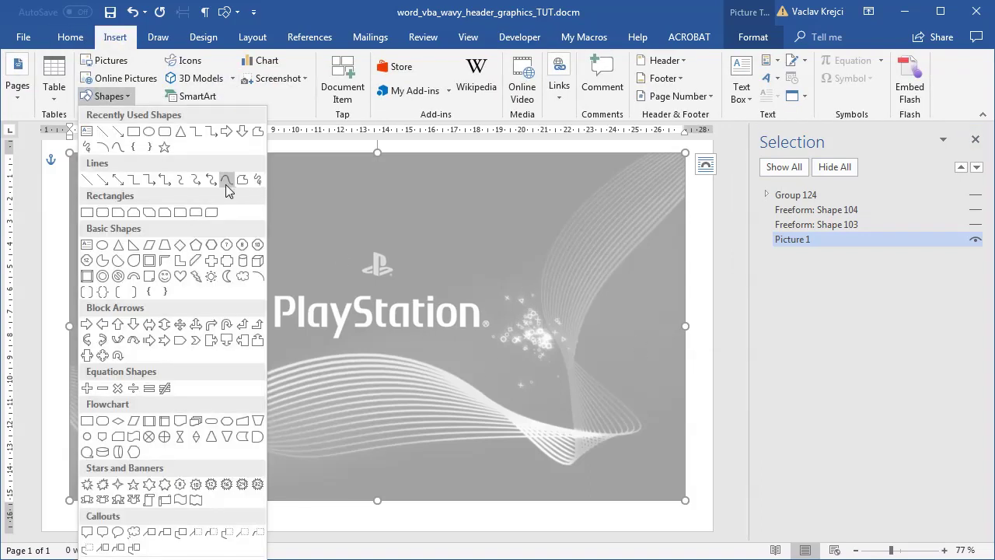
{"action": "left_click", "coordinate": [225, 182]}
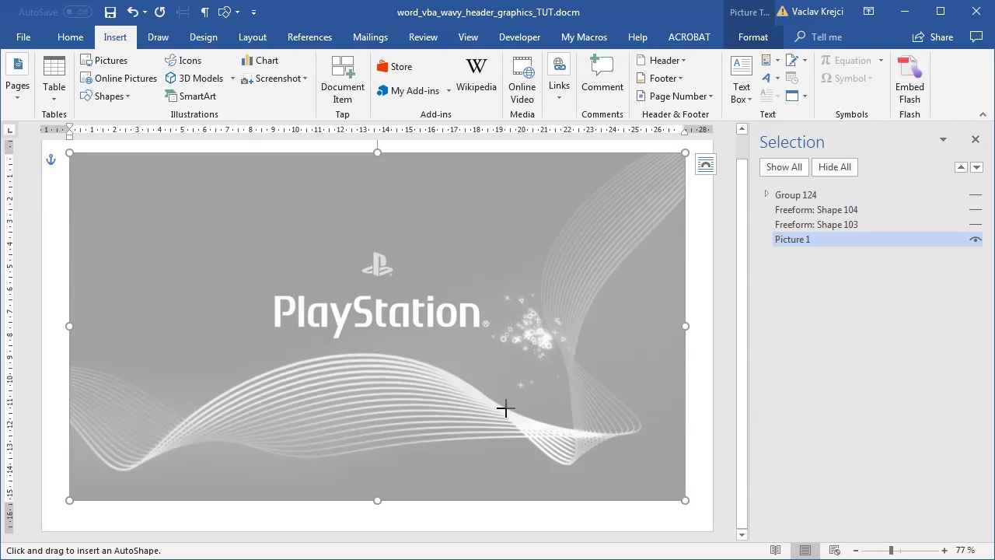
{"action": "left_click", "coordinate": [639, 427]}
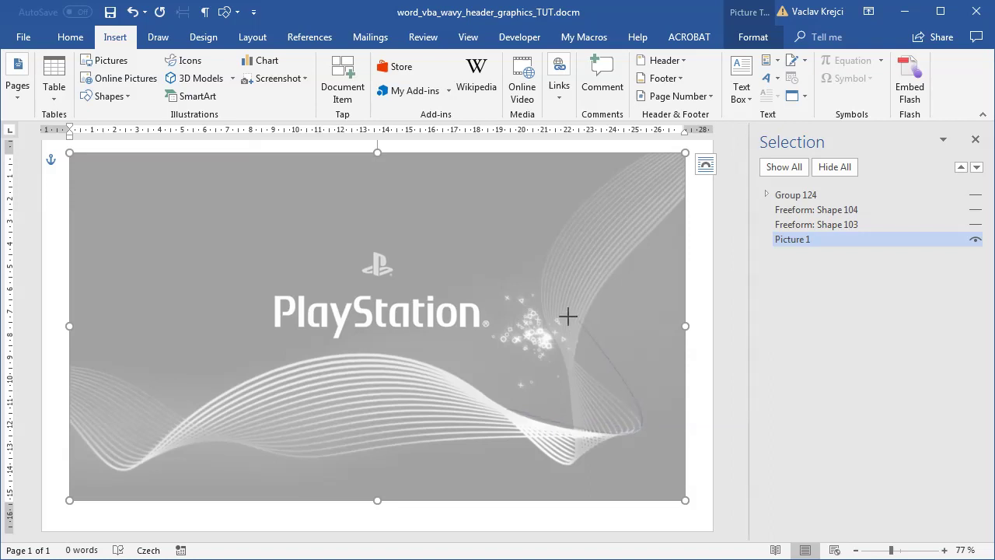
{"action": "double_click", "coordinate": [661, 142]}
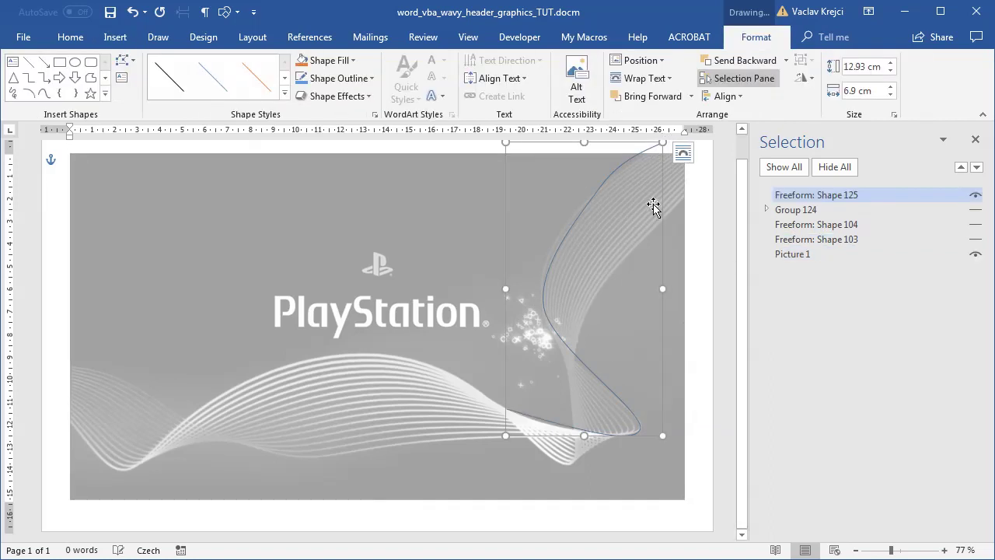
Step: Edit the new curve's upper point, start handle and middle bend so it follows the ribbon's outer edge, about 13 cm high
{"action": "right_click", "coordinate": [607, 177]}
{"action": "left_click", "coordinate": [655, 283]}
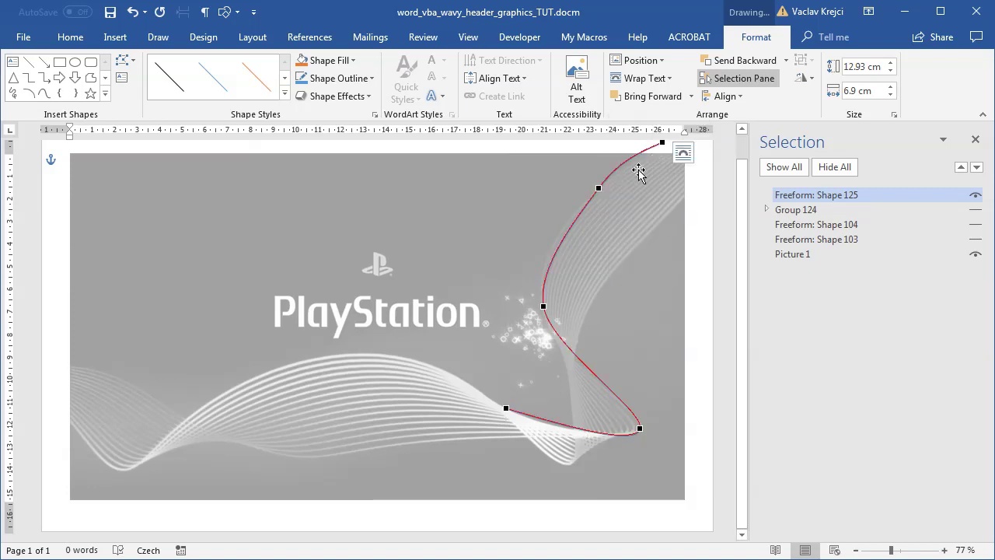
{"action": "left_click_drag", "start_coordinate": [598, 187], "coordinate": [611, 172]}
{"action": "left_click", "coordinate": [641, 428]}
{"action": "left_click", "coordinate": [508, 409]}
{"action": "left_click_drag", "start_coordinate": [562, 429], "coordinate": [551, 437]}
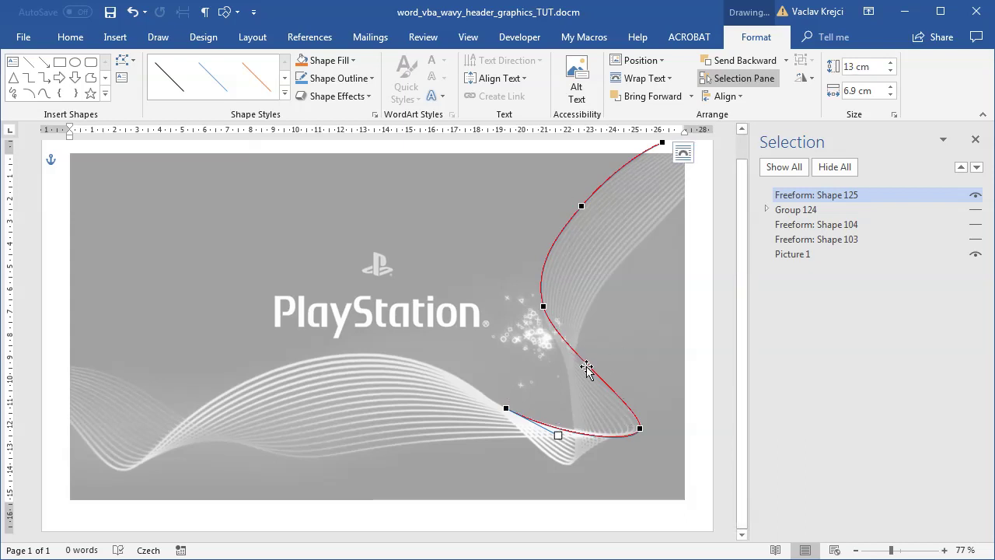
{"action": "left_click", "coordinate": [544, 308]}
{"action": "left_click_drag", "start_coordinate": [552, 343], "coordinate": [550, 354]}
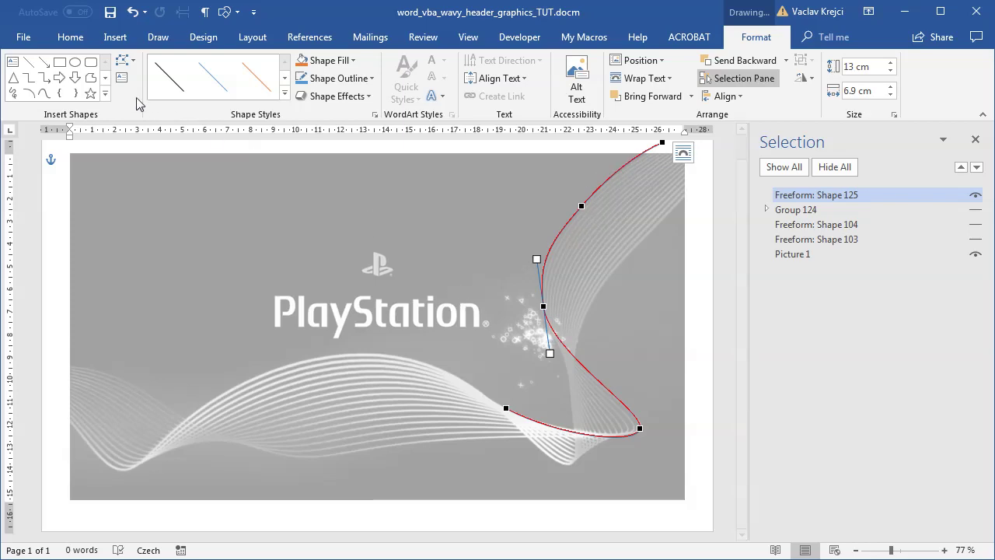
Step: Draw a second curve about 12.31 cm high and 8.34 cm wide along the vertical ribbon's opposite edge, ending beyond the picture's right side
{"action": "left_click", "coordinate": [115, 37]}
{"action": "left_click", "coordinate": [107, 95]}
{"action": "left_click", "coordinate": [225, 177]}
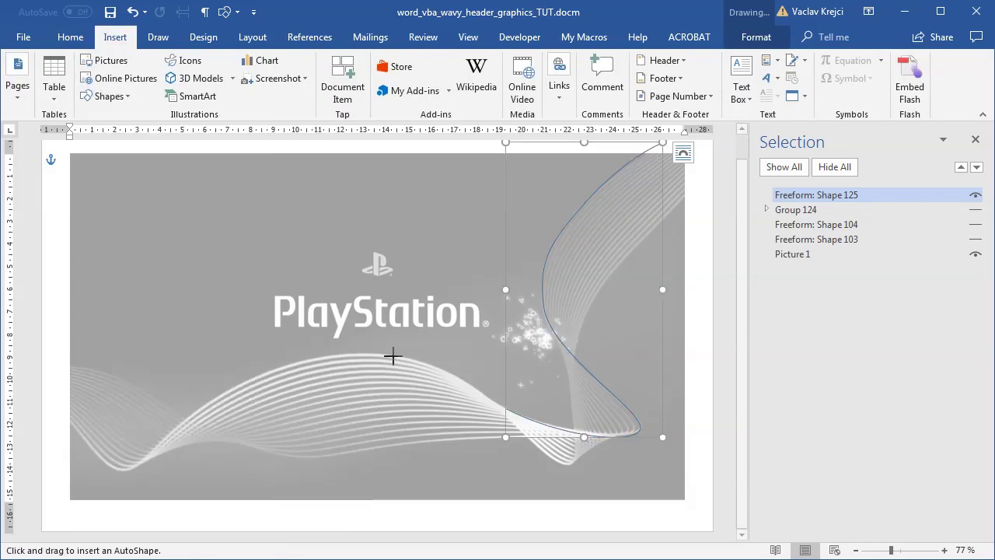
{"action": "left_click", "coordinate": [505, 416]}
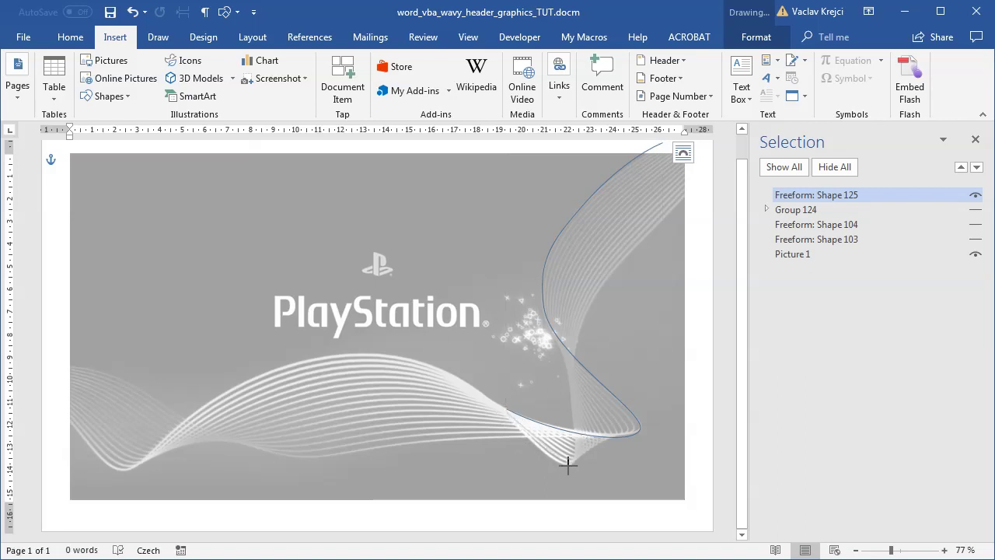
{"action": "left_click", "coordinate": [568, 464]}
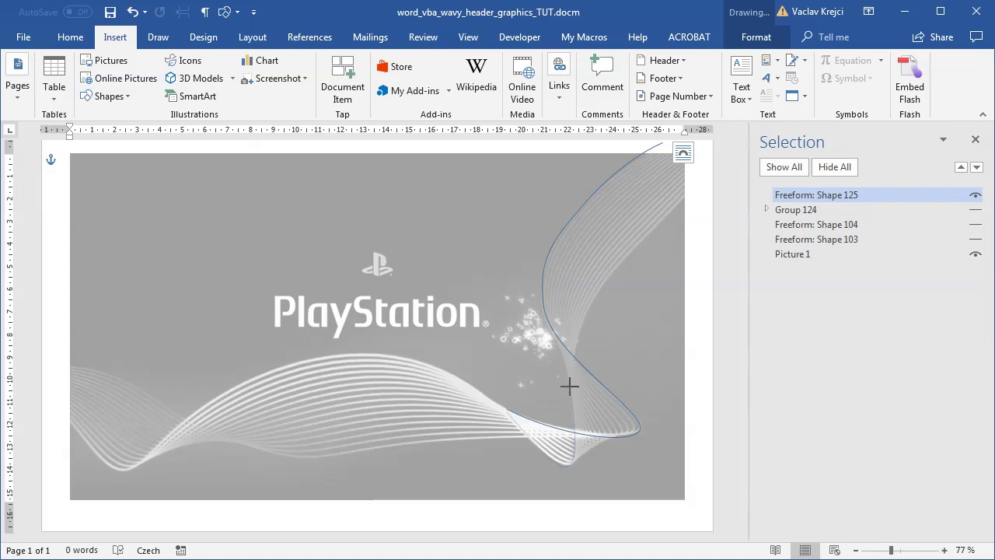
{"action": "double_click", "coordinate": [693, 187]}
Step: Edit the points and handles in the middle of the new curve so it follows the ribbon's inner edge, and finish editing
{"action": "right_click", "coordinate": [654, 233]}
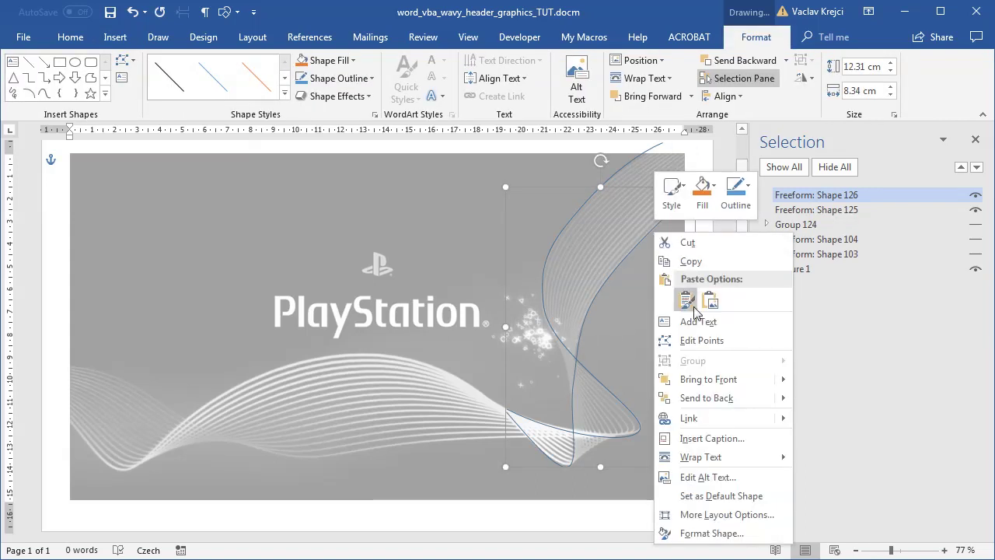
{"action": "left_click", "coordinate": [701, 341]}
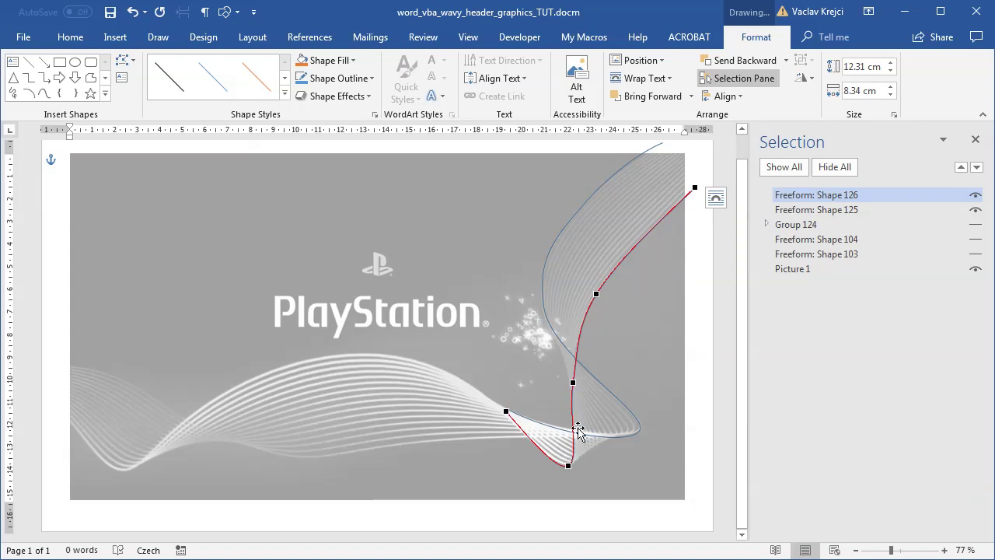
{"action": "left_click", "coordinate": [572, 379]}
{"action": "left_click", "coordinate": [595, 294]}
{"action": "left_click", "coordinate": [573, 382]}
{"action": "left_click_drag", "start_coordinate": [579, 354], "coordinate": [577, 354]}
{"action": "left_click_drag", "start_coordinate": [597, 293], "coordinate": [603, 283]}
{"action": "left_click", "coordinate": [574, 382]}
{"action": "left_click_drag", "start_coordinate": [578, 350], "coordinate": [572, 372]}
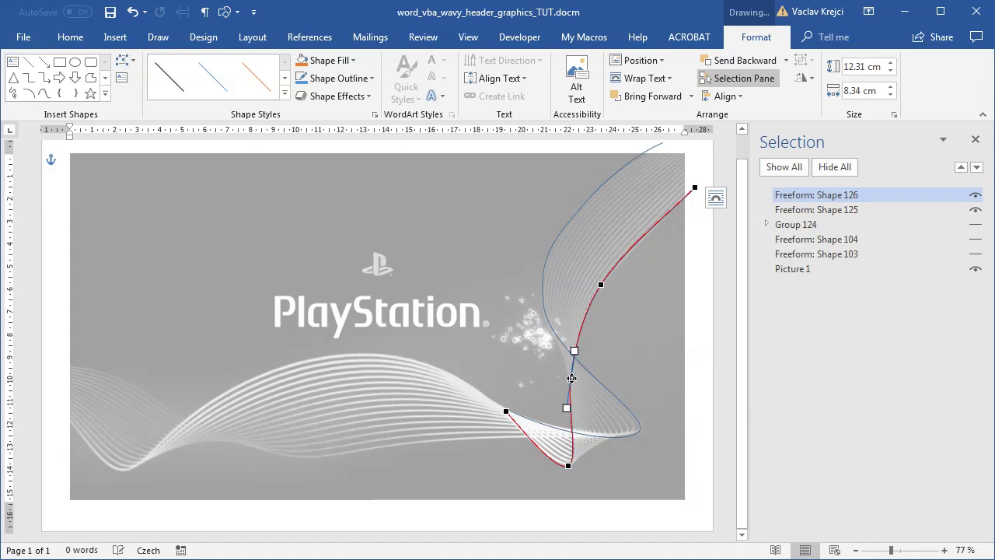
{"action": "left_click", "coordinate": [635, 361]}
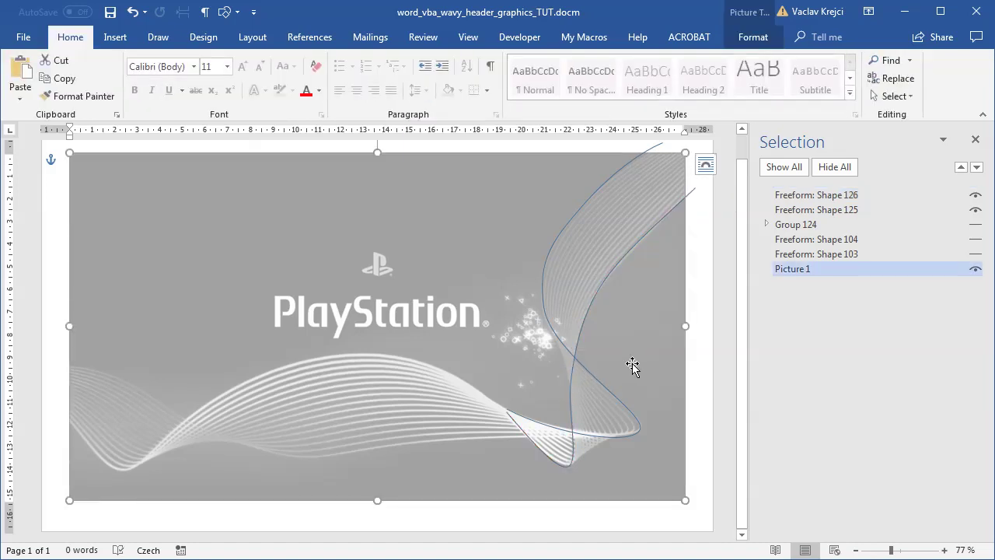
Step: Select both vertical ribbon curves and run the wavy_header macro on them
{"action": "left_click", "coordinate": [666, 219]}
{"action": "left_click", "coordinate": [634, 165], "text": "shift"}
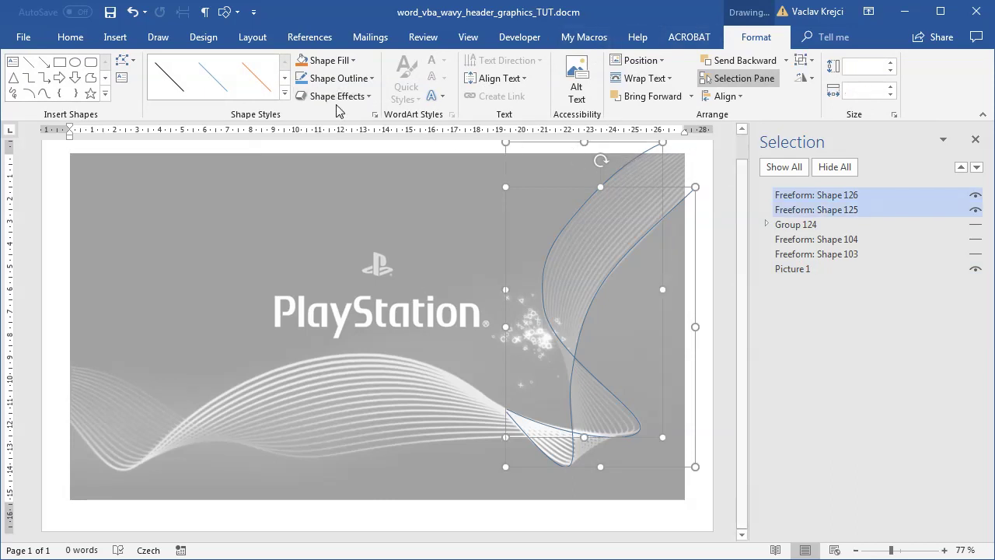
{"action": "left_click", "coordinate": [515, 36]}
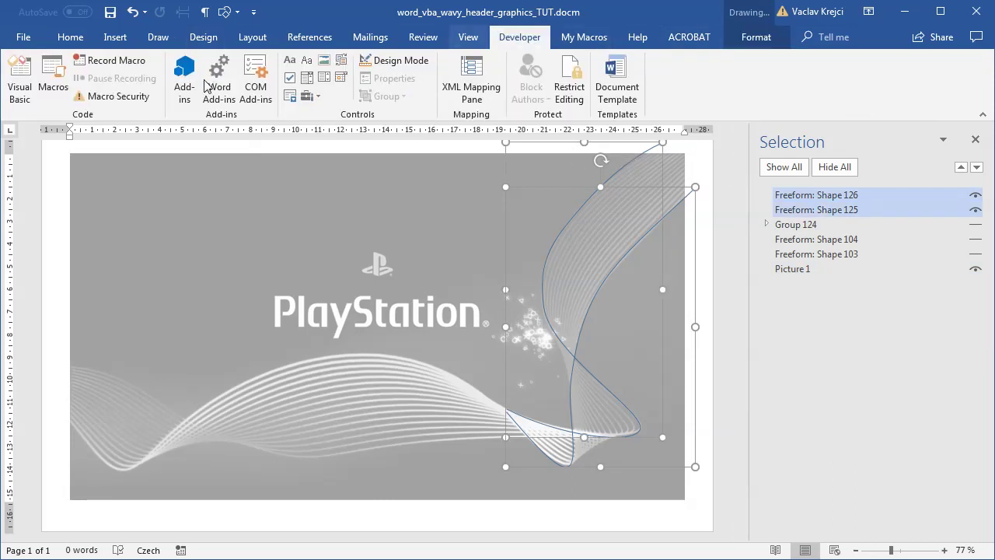
{"action": "left_click", "coordinate": [53, 78]}
{"action": "left_click", "coordinate": [647, 175]}
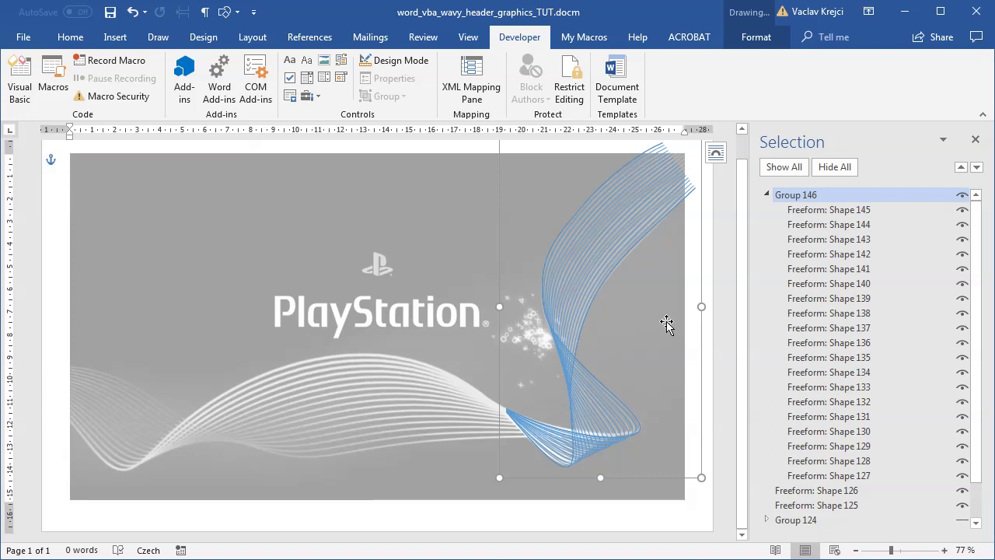
Step: Collapse the new vertical ribbon group's list and show the hidden horizontal ribbon group again
{"action": "left_click", "coordinate": [766, 195]}
{"action": "left_click", "coordinate": [810, 242]}
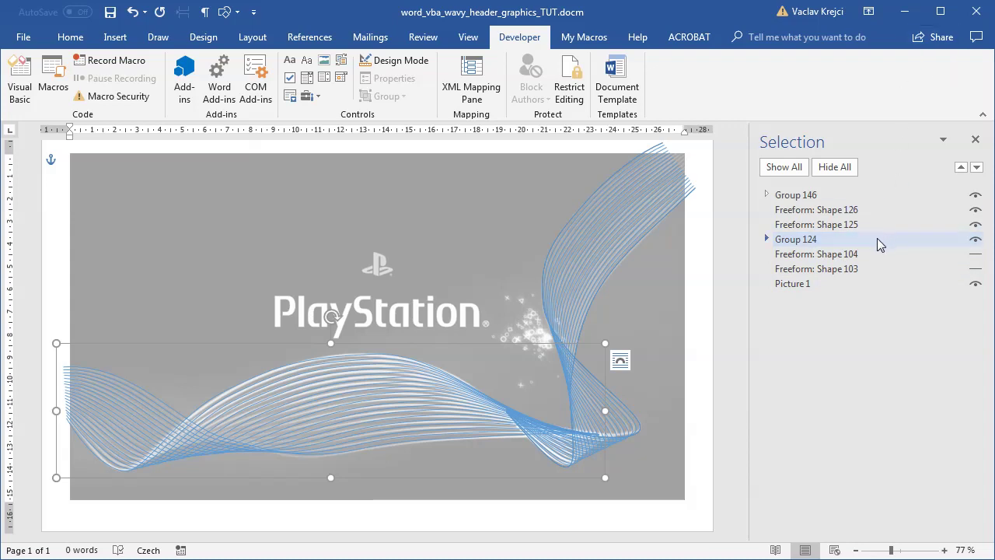
Step: Reset the reference picture's formatting to its original colours and move the picture up, clear of the horizontal ribbon
{"action": "left_click", "coordinate": [834, 283]}
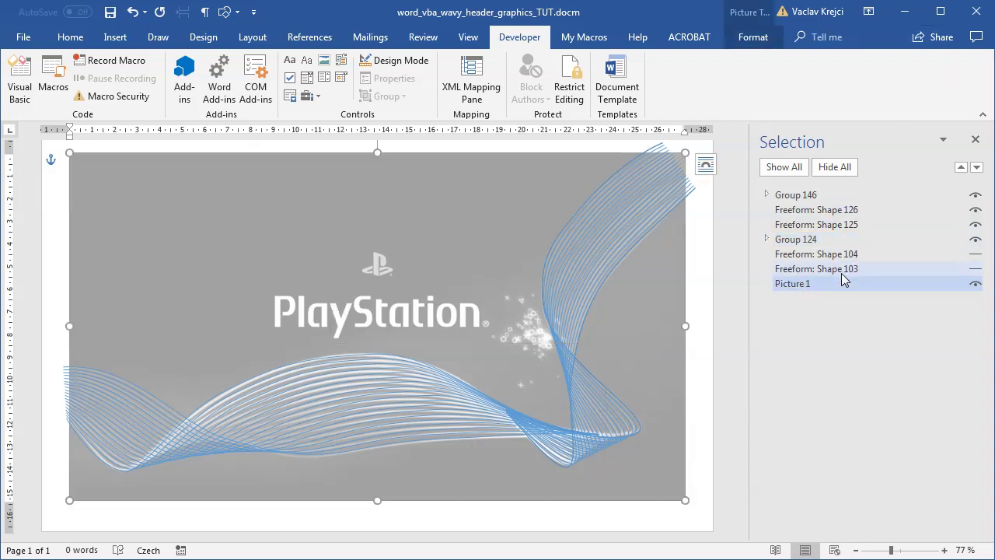
{"action": "left_click", "coordinate": [753, 36]}
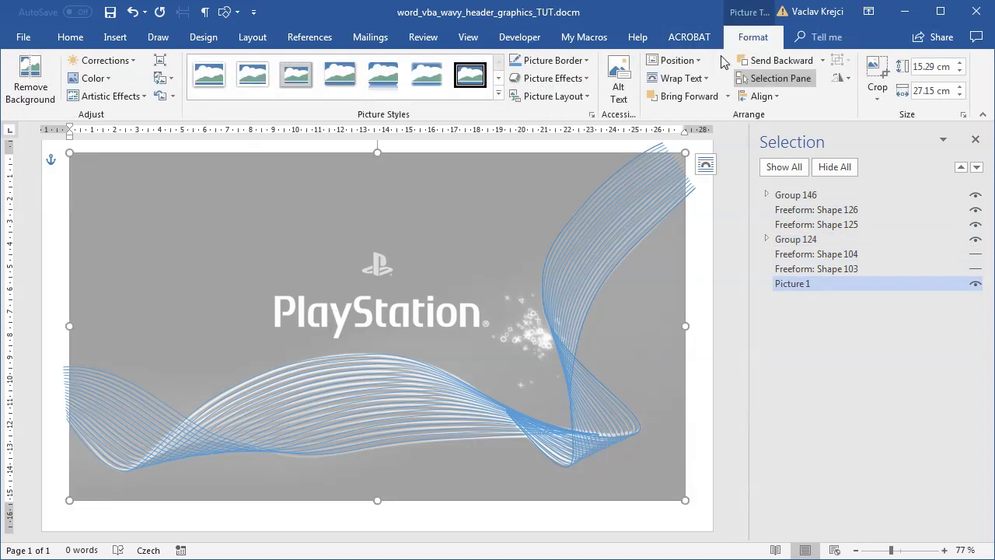
{"action": "left_click", "coordinate": [97, 79]}
{"action": "left_click", "coordinate": [97, 79]}
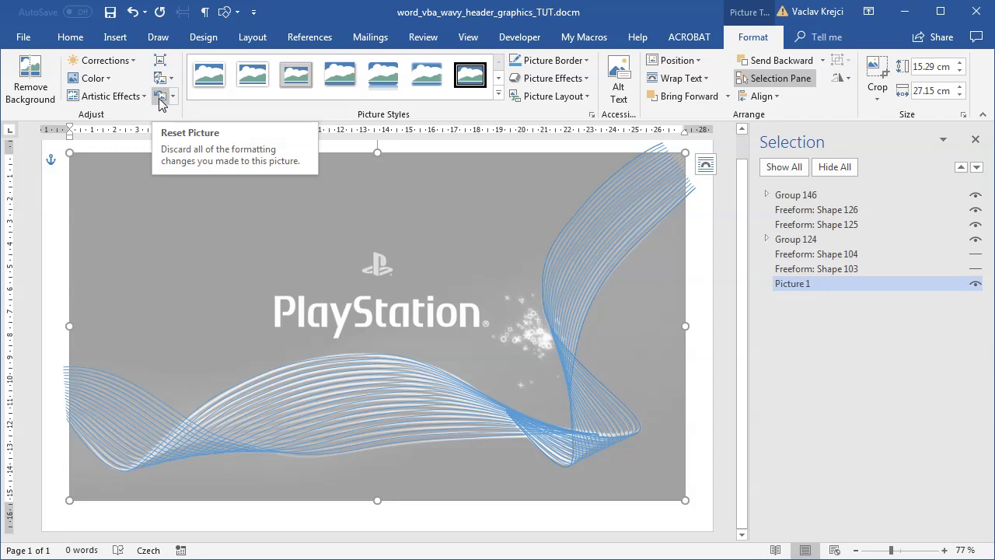
{"action": "left_click", "coordinate": [161, 100]}
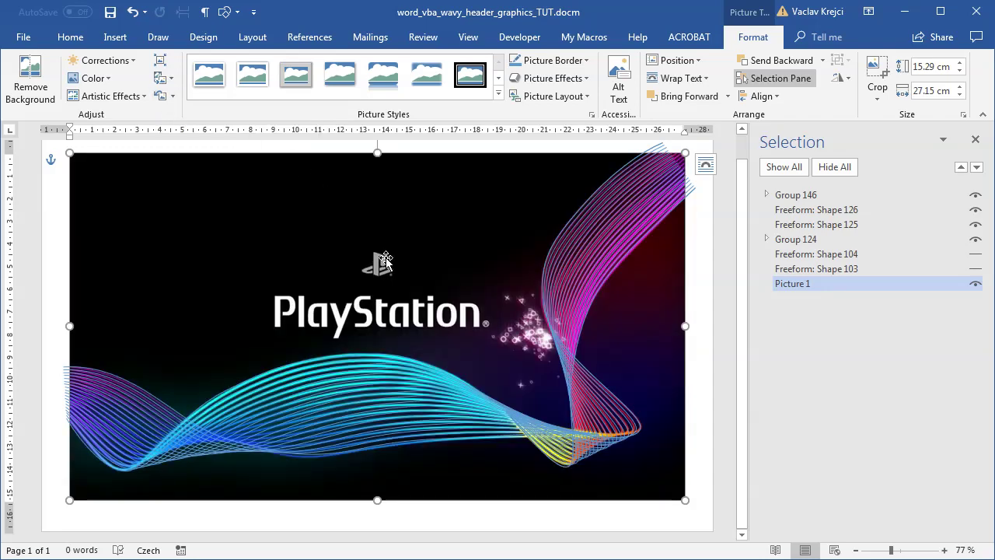
{"action": "left_click_drag", "start_coordinate": [439, 307], "coordinate": [401, 224]}
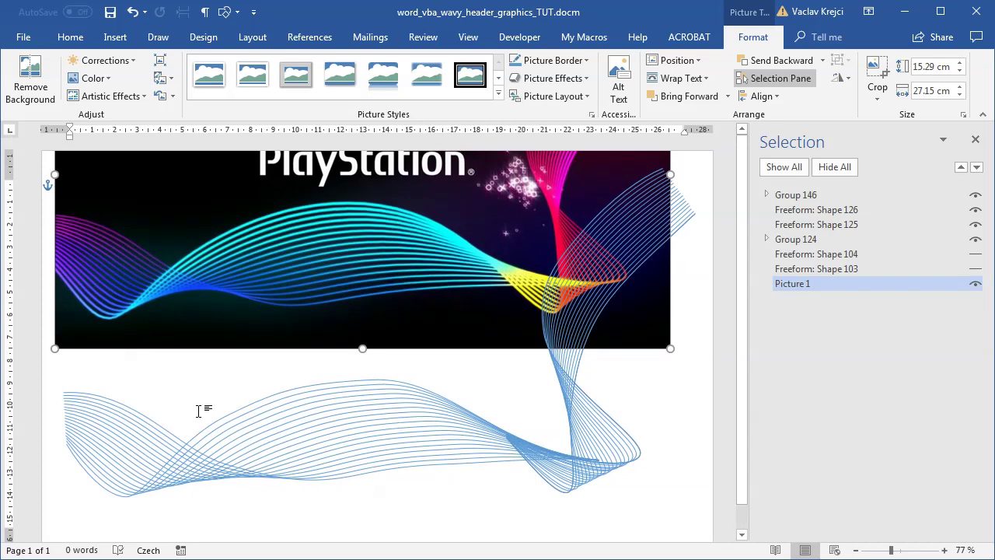
Step: Close the Selection pane and change the horizontal ribbon group's outline to a gradient line, with the Format Shape pane widened
{"action": "left_click", "coordinate": [426, 433]}
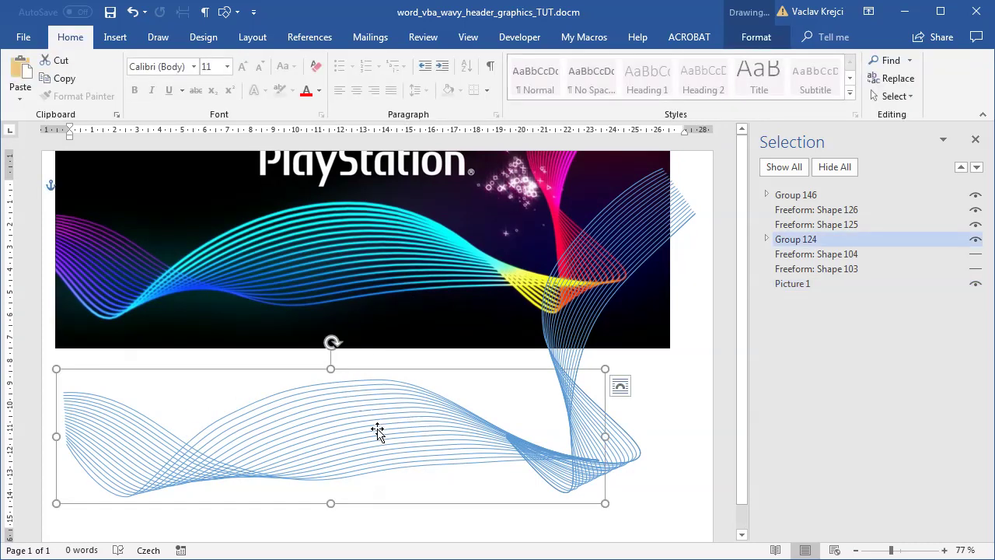
{"action": "right_click", "coordinate": [362, 394]}
{"action": "left_click", "coordinate": [420, 556]}
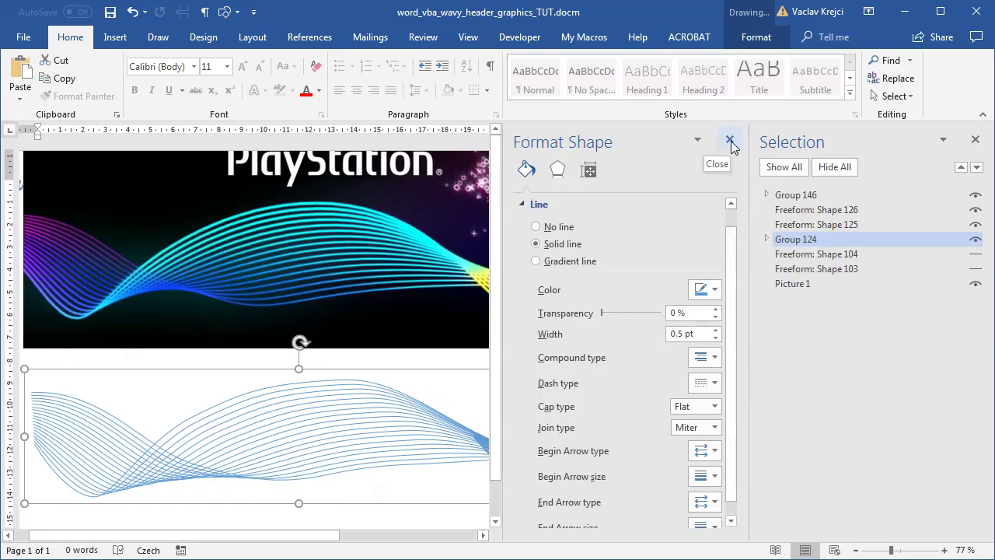
{"action": "left_click", "coordinate": [730, 141]}
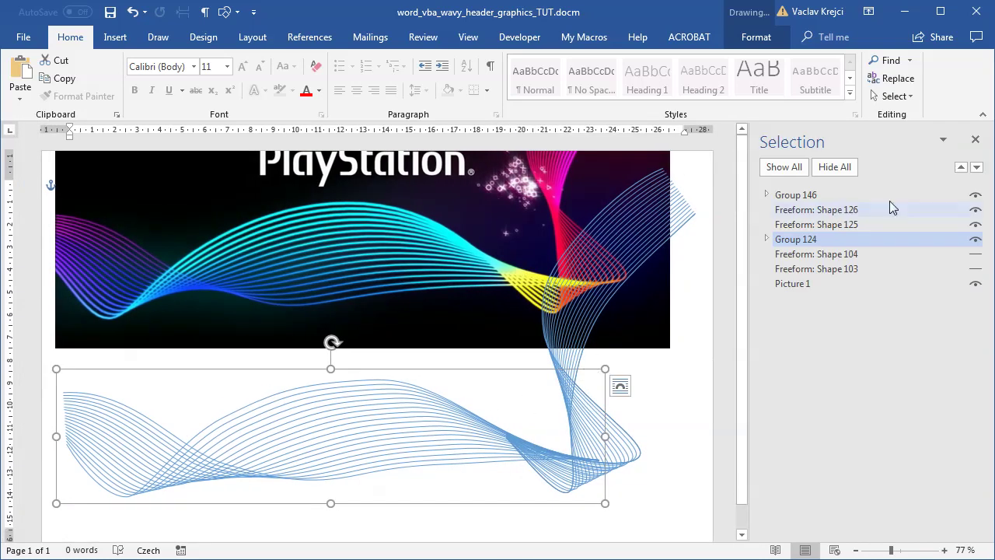
{"action": "left_click", "coordinate": [974, 140]}
{"action": "right_click", "coordinate": [433, 403]}
{"action": "key", "text": "Escape"}
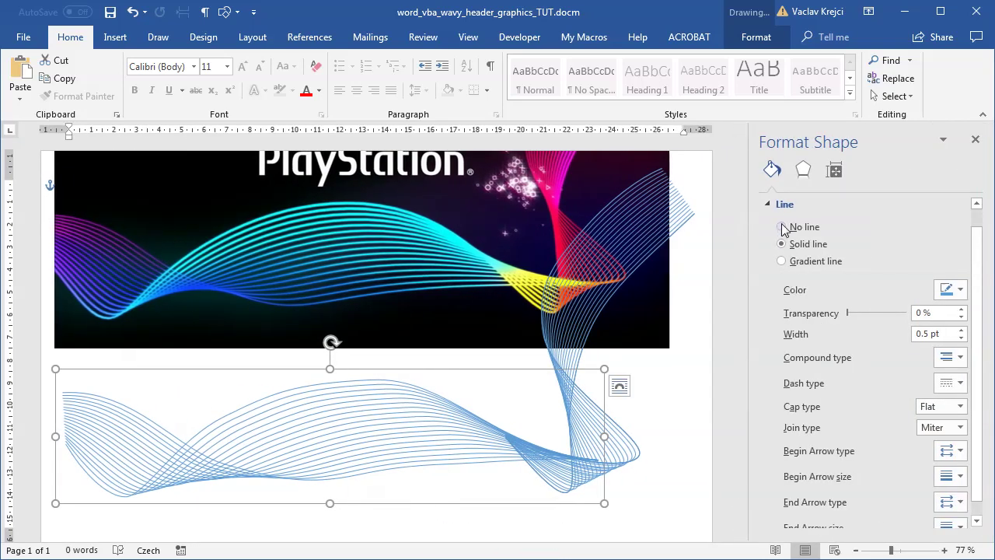
{"action": "left_click", "coordinate": [814, 261]}
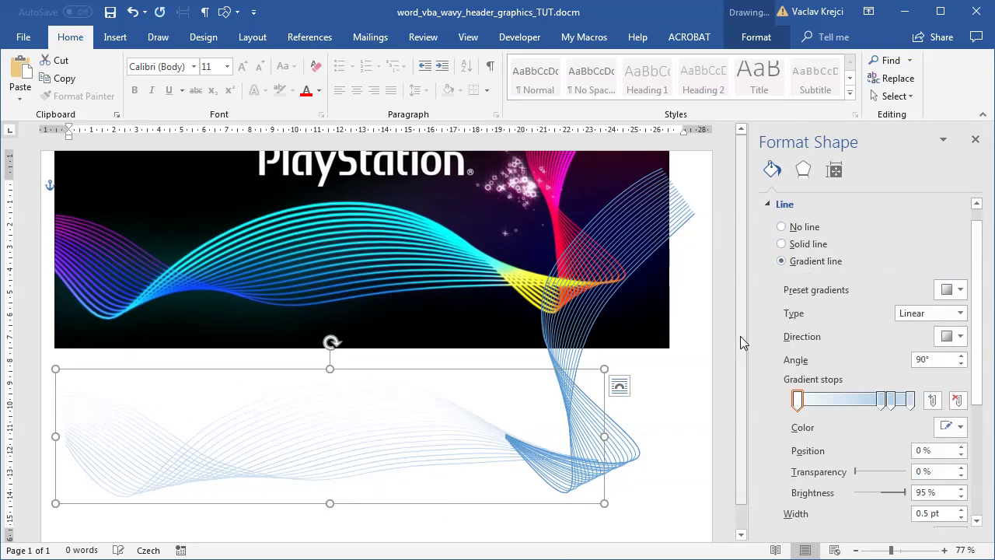
{"action": "left_click_drag", "start_coordinate": [751, 333], "coordinate": [702, 337]}
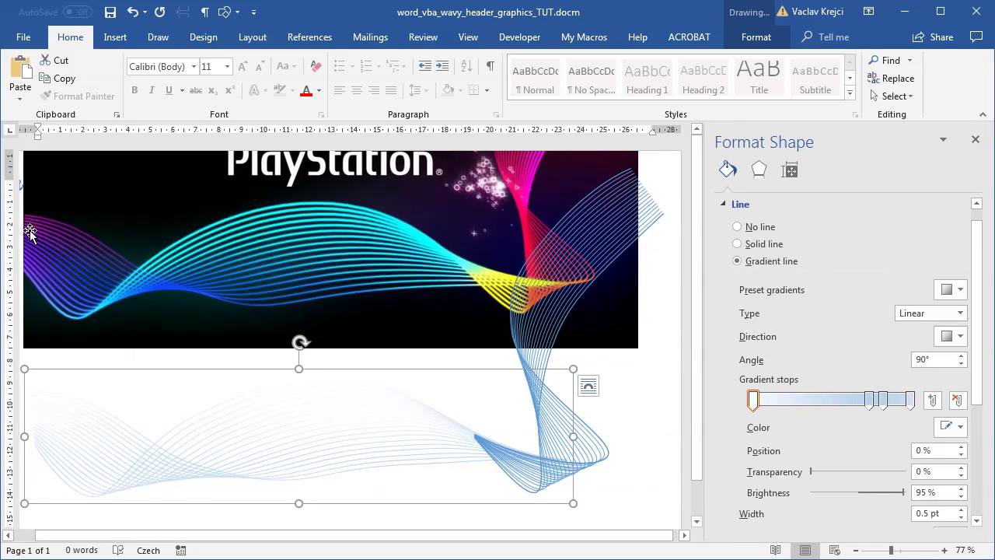
Step: Set the colour of the line gradient's first stop to violet from the standard colours
{"action": "left_click", "coordinate": [954, 426]}
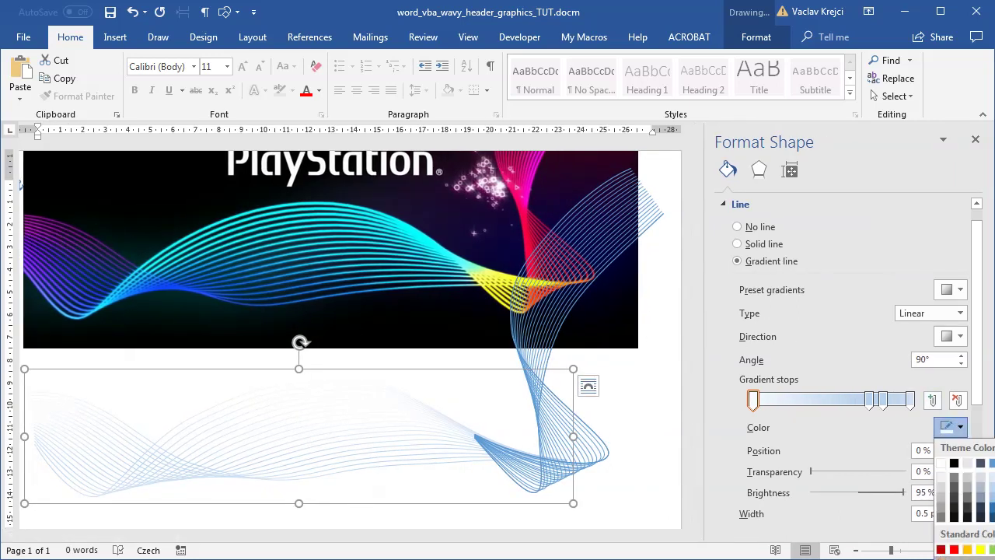
{"action": "left_click", "coordinate": [964, 554]}
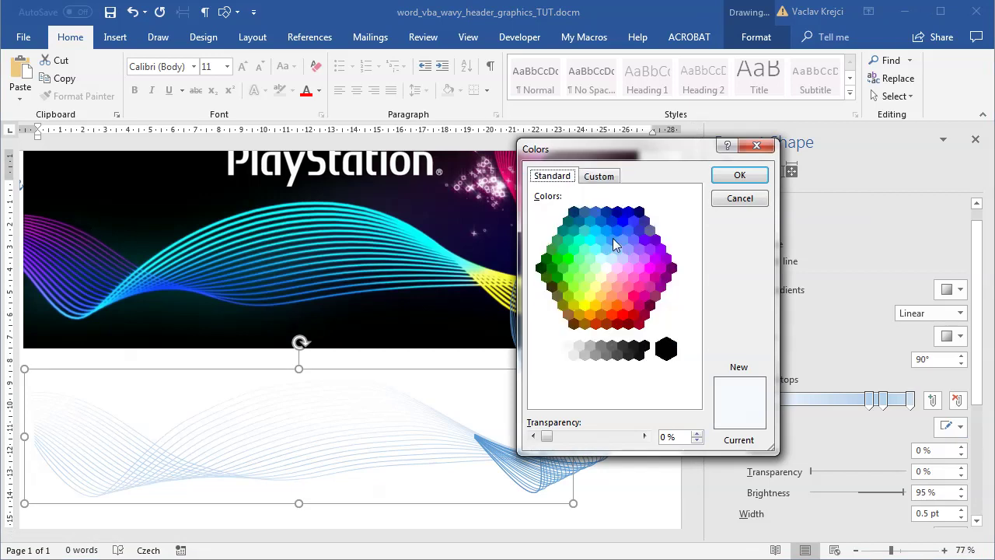
{"action": "left_click", "coordinate": [644, 241]}
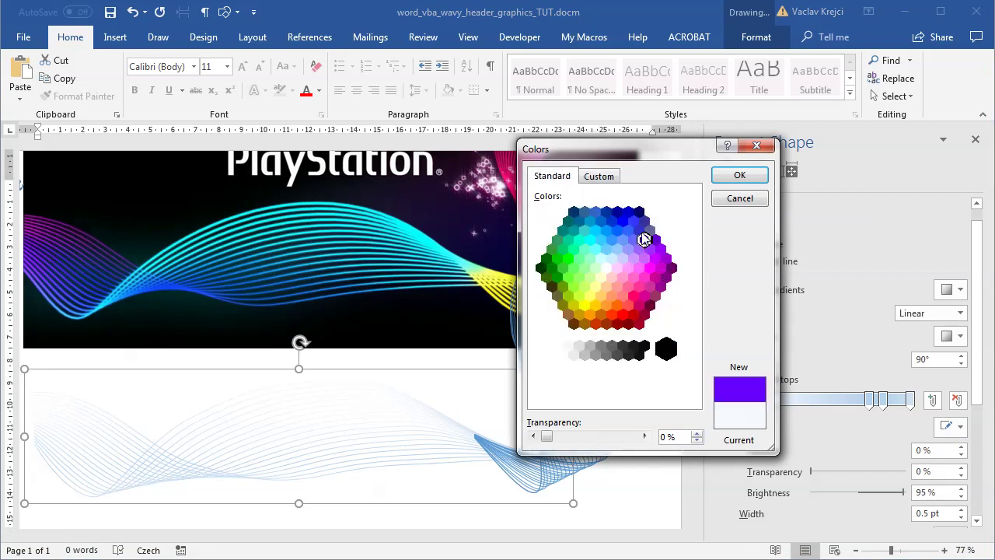
{"action": "left_click", "coordinate": [746, 176]}
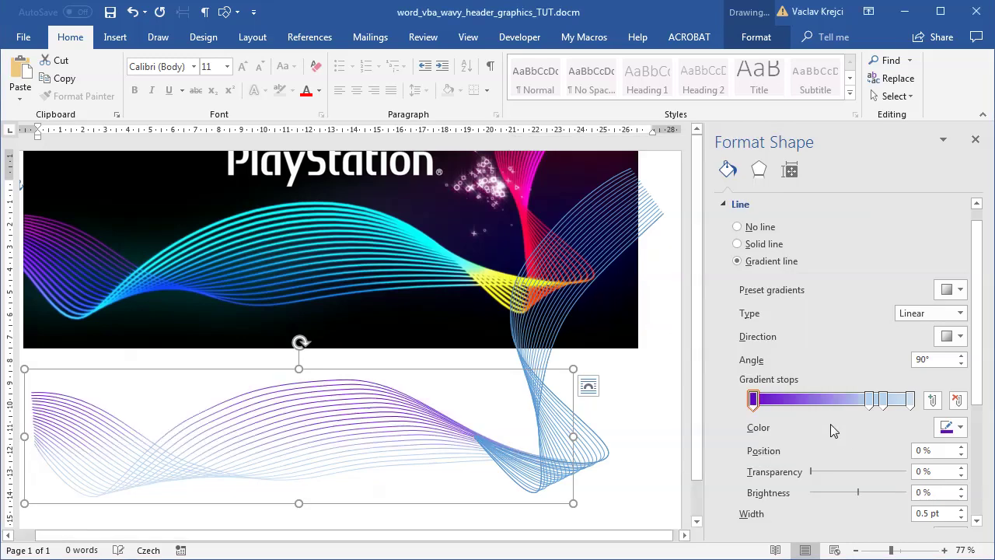
Step: Add a gradient stop at 42 % and colour it dark blue from the standard colours
{"action": "left_click", "coordinate": [822, 400]}
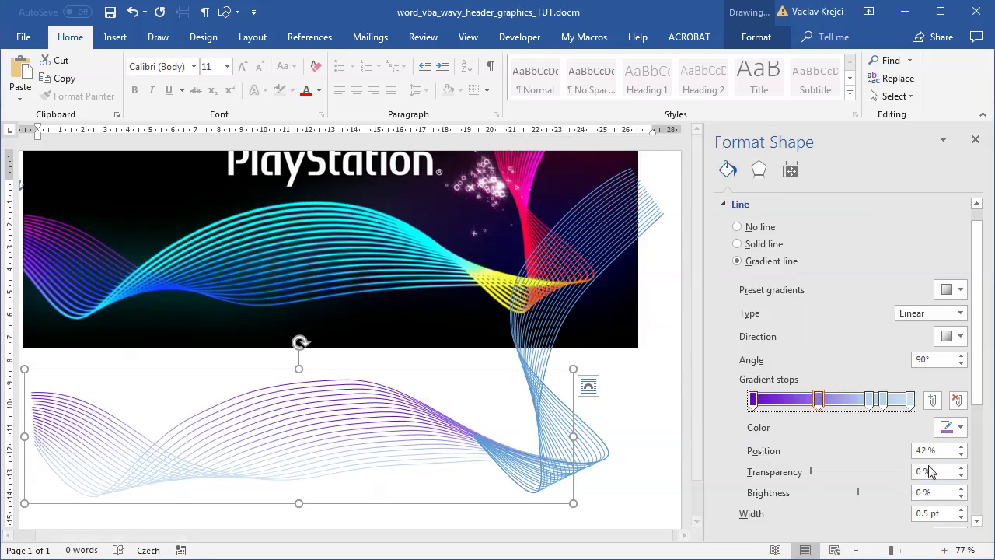
{"action": "left_click", "coordinate": [950, 427]}
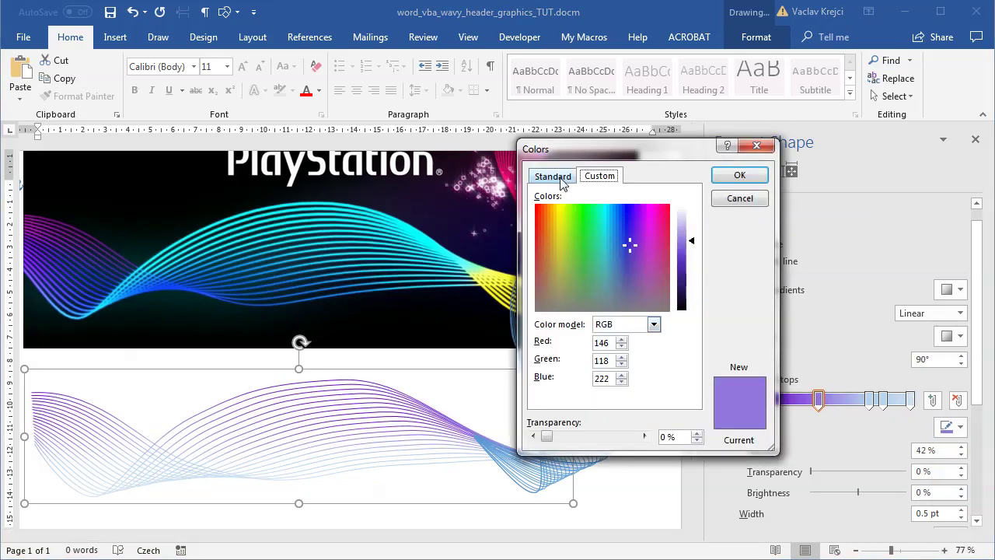
{"action": "left_click", "coordinate": [552, 176]}
{"action": "left_click", "coordinate": [610, 222]}
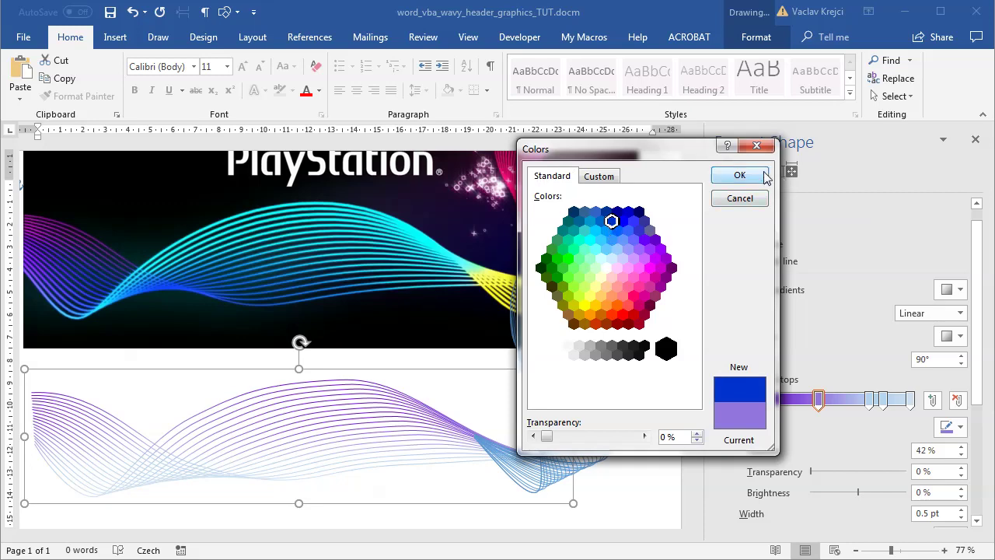
{"action": "left_click", "coordinate": [739, 176]}
Step: Add a gradient stop at 62 % and colour it cyan from the standard colours
{"action": "left_click", "coordinate": [849, 400]}
{"action": "left_click", "coordinate": [949, 426]}
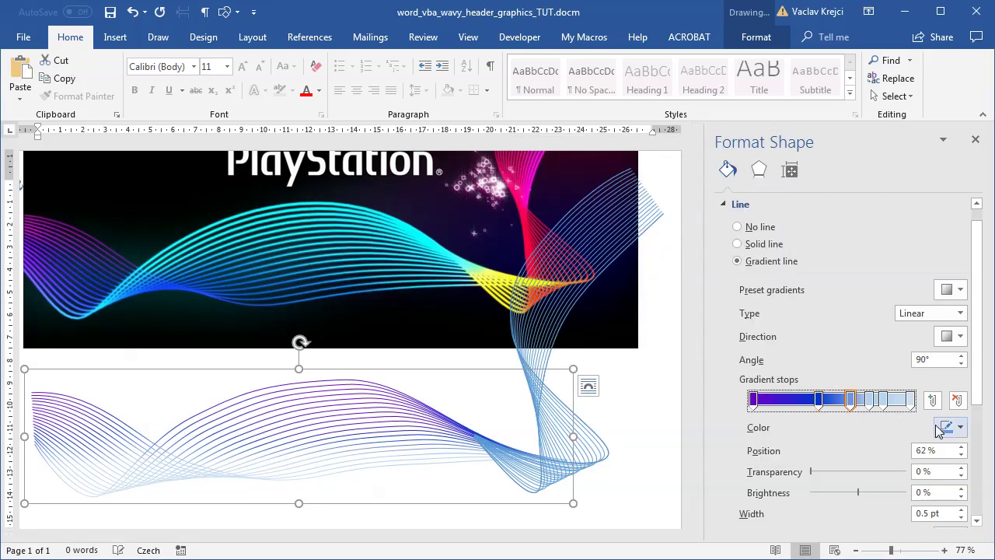
{"action": "left_click", "coordinate": [553, 177]}
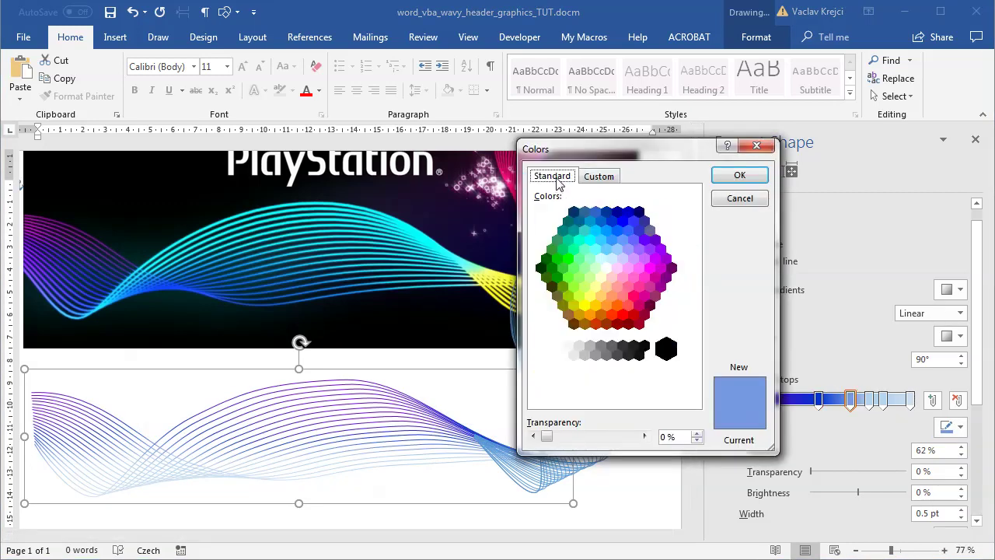
{"action": "left_click", "coordinate": [605, 250]}
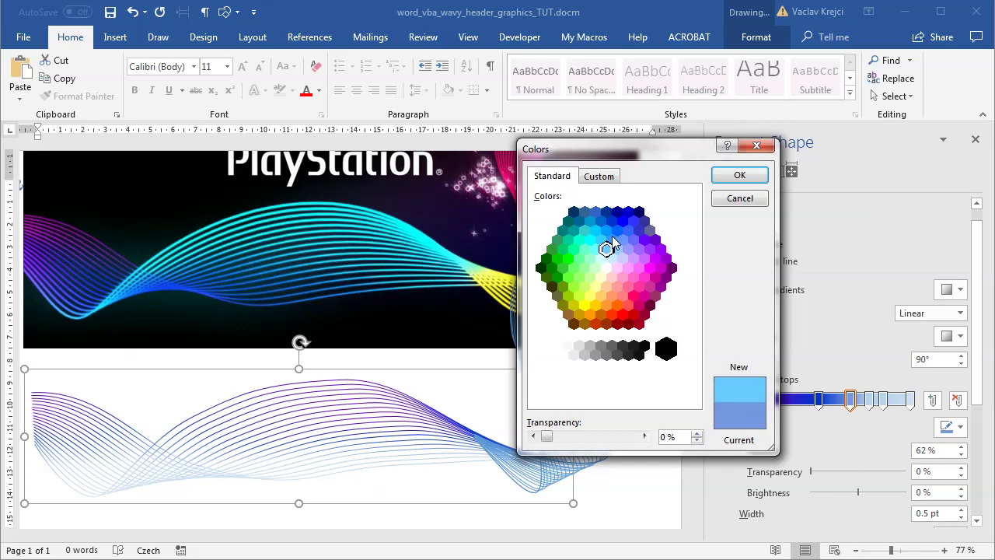
{"action": "left_click", "coordinate": [739, 176]}
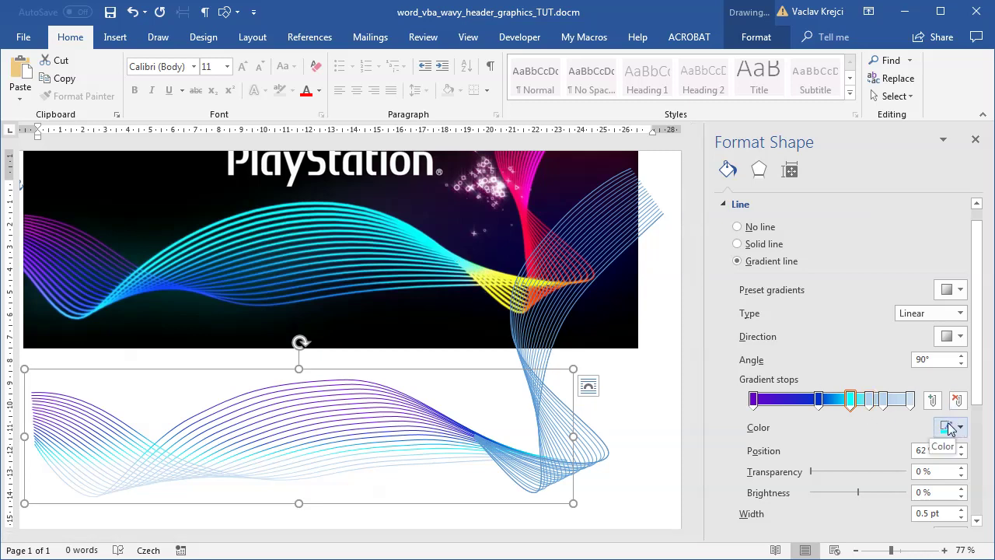
Step: Set the colour of the gradient stop at 74 % to bright yellow from the standard colours
{"action": "left_click", "coordinate": [868, 400]}
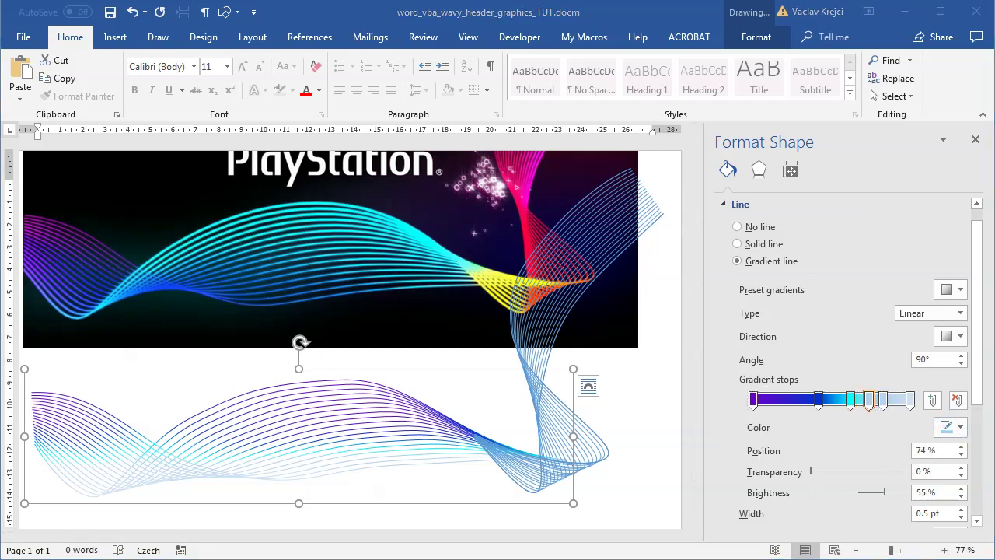
{"action": "left_click", "coordinate": [947, 426]}
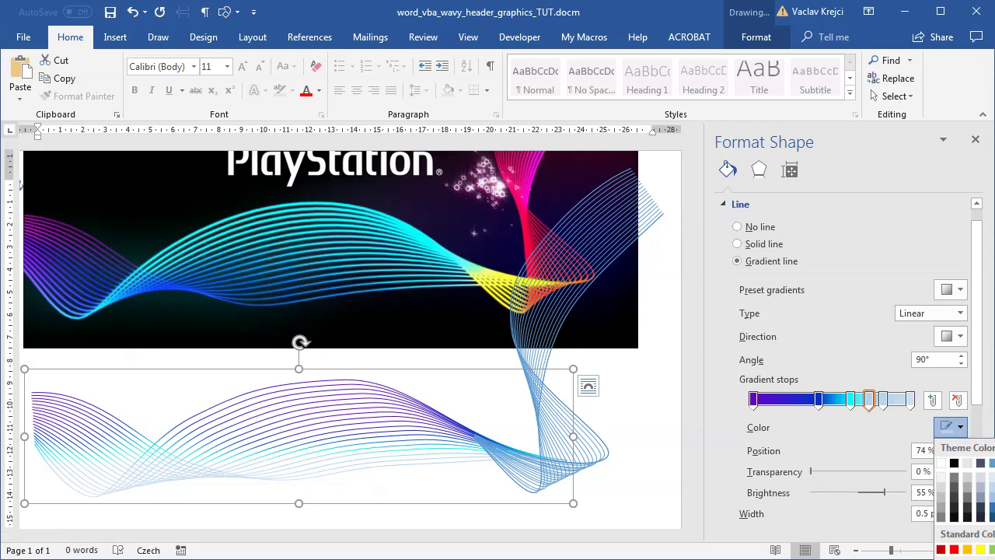
{"action": "left_click", "coordinate": [952, 553]}
{"action": "left_click", "coordinate": [549, 178]}
{"action": "left_click", "coordinate": [590, 295]}
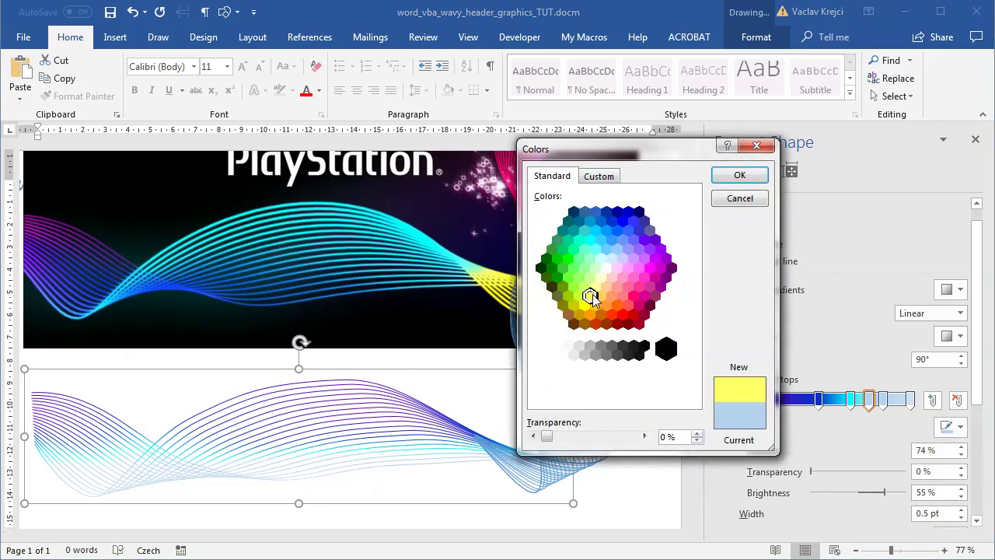
{"action": "left_click", "coordinate": [584, 305]}
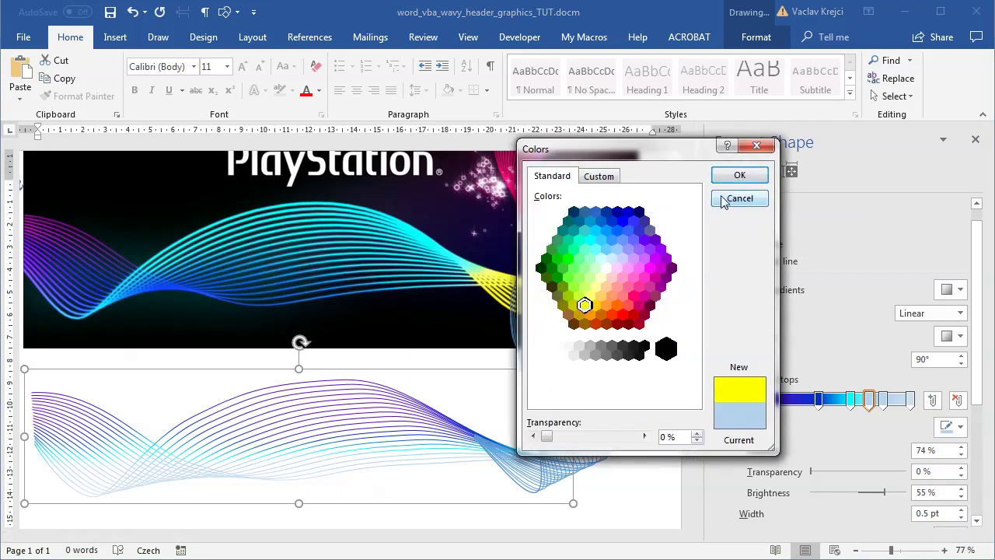
{"action": "left_click", "coordinate": [738, 175]}
Step: Remove the leftover pale gradient stops and respace the coloured ones, with cyan at 66 % and yellow at the end
{"action": "left_click_drag", "start_coordinate": [882, 404], "coordinate": [902, 443]}
{"action": "left_click_drag", "start_coordinate": [868, 401], "coordinate": [910, 401]}
{"action": "left_click_drag", "start_coordinate": [817, 399], "coordinate": [856, 399]}
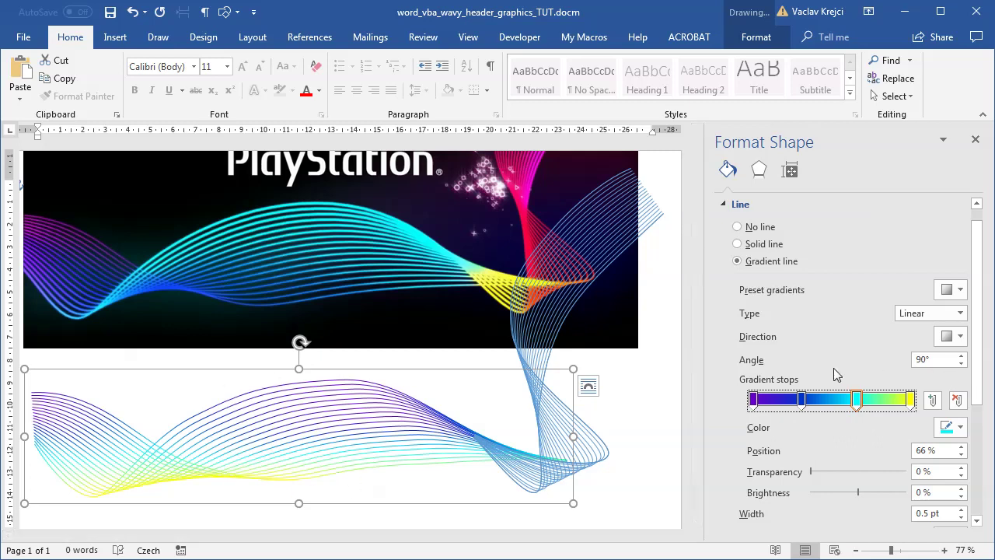
Step: Set the line gradient's angle to 0° and move the cyan stop to 53 %
{"action": "double_click", "coordinate": [941, 361]}
{"action": "type", "text": "0"}
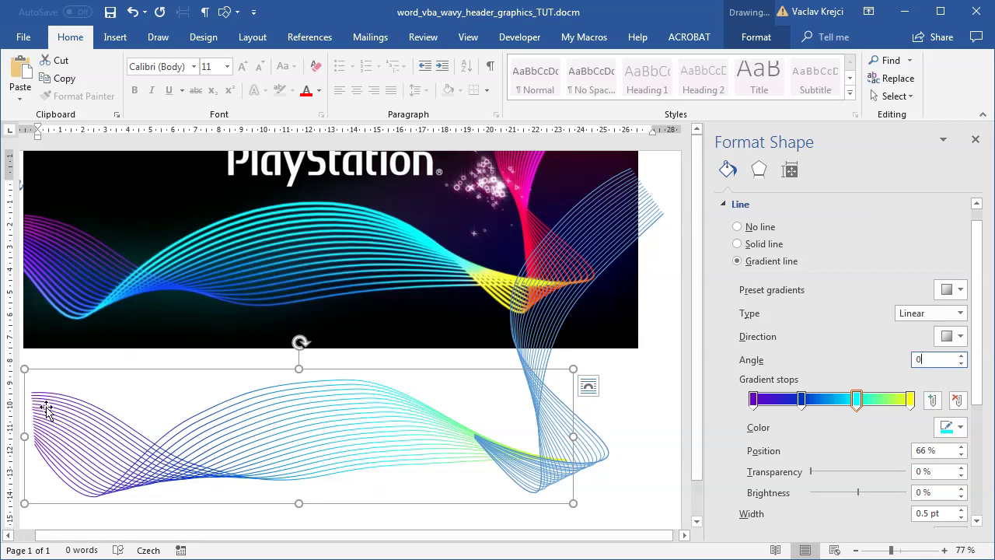
{"action": "left_click_drag", "start_coordinate": [801, 399], "coordinate": [835, 405]}
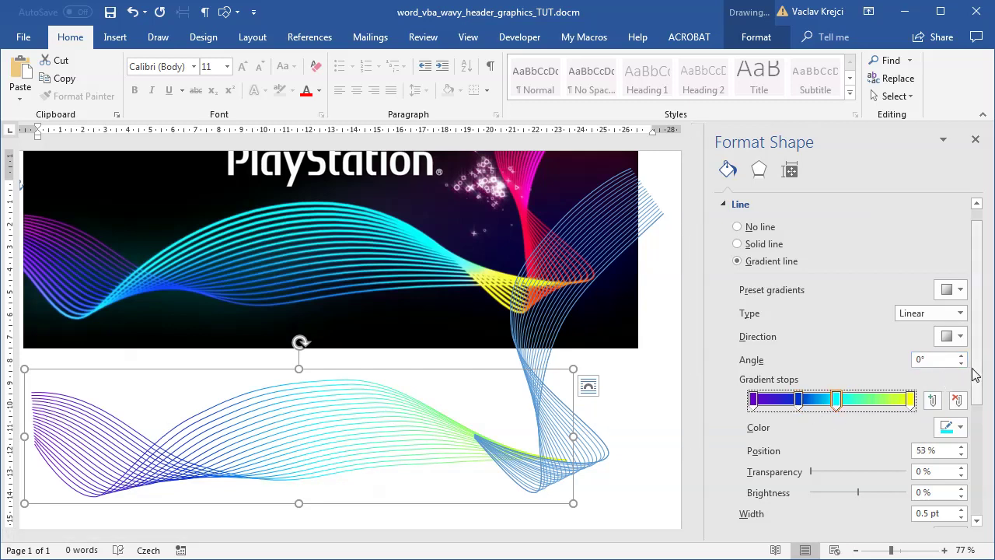
Step: Set the horizontal ribbon's line width to 2 pt
{"action": "scroll", "coordinate": [781, 445], "scroll_direction": "down", "scroll_amount": 2}
{"action": "left_click_drag", "start_coordinate": [941, 460], "coordinate": [889, 459]}
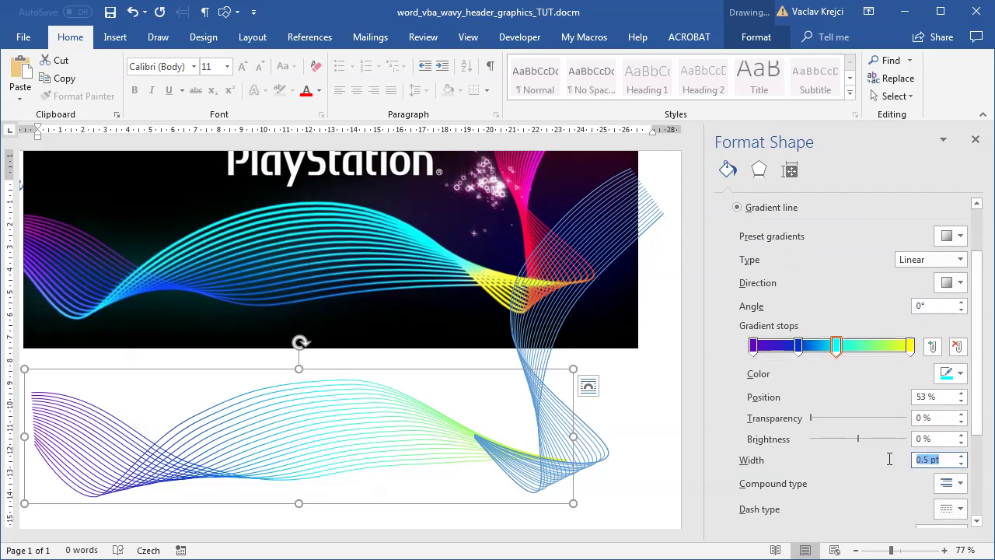
{"action": "type", "text": "2"}
{"action": "key", "text": "Return"}
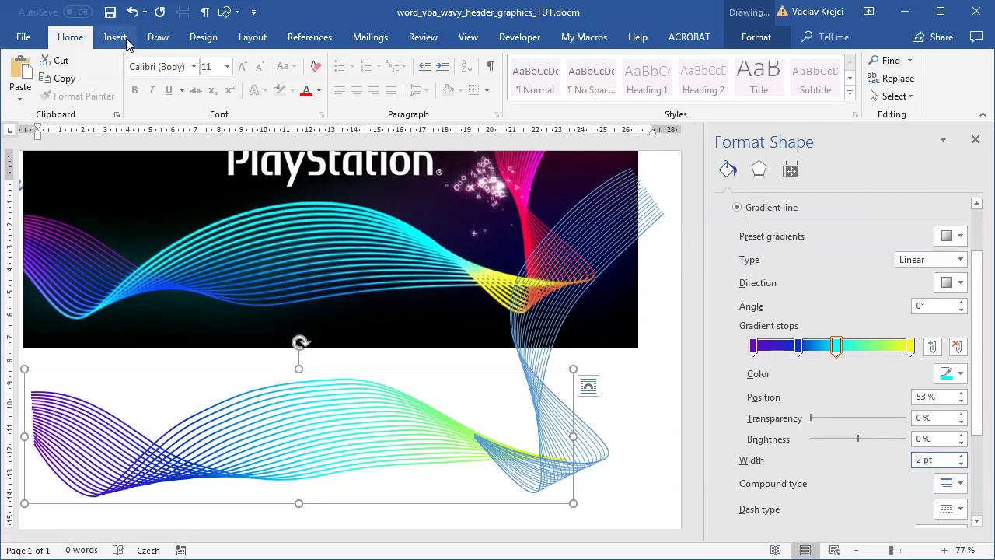
Step: Change the document's page colour to a dark grey shade of black from the theme colours
{"action": "left_click", "coordinate": [207, 42]}
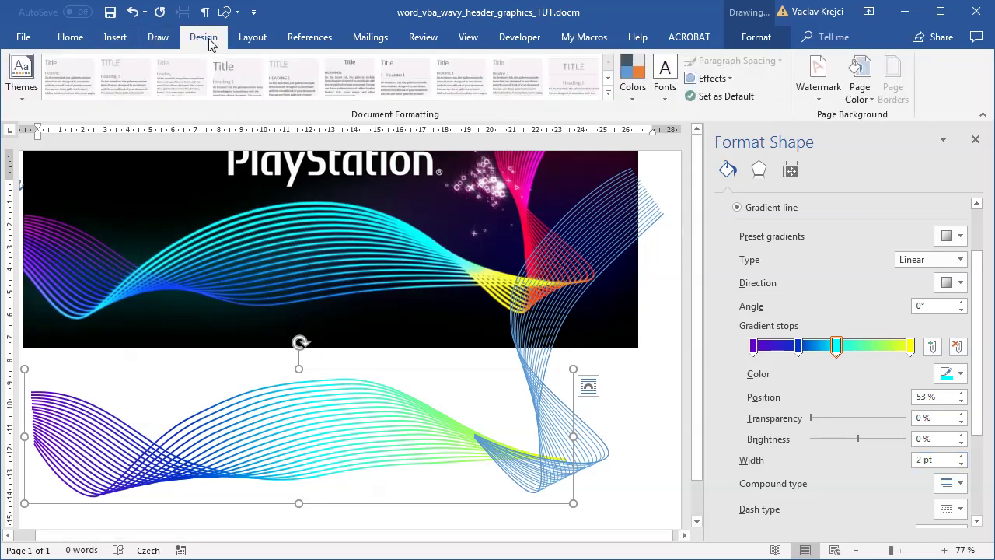
{"action": "left_click", "coordinate": [867, 87]}
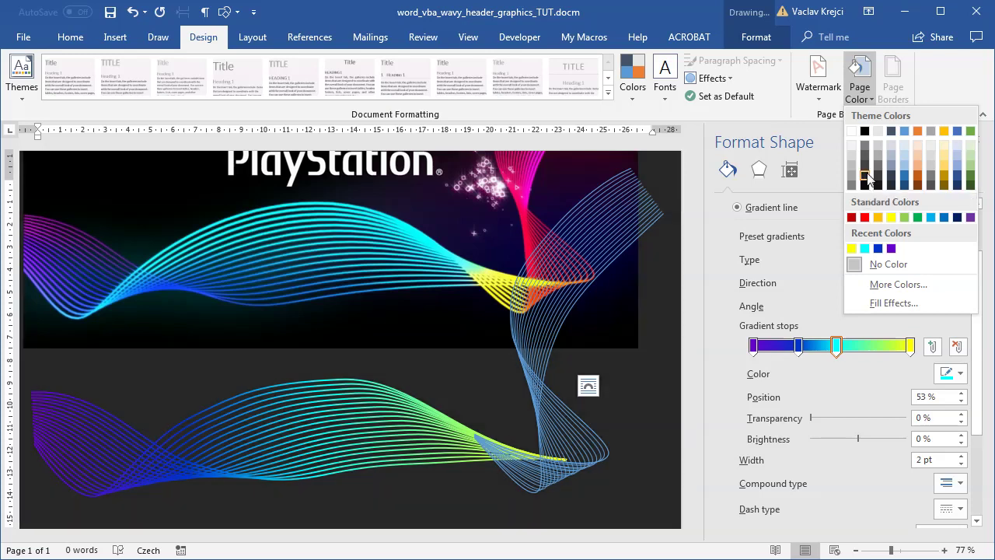
{"action": "left_click", "coordinate": [867, 175]}
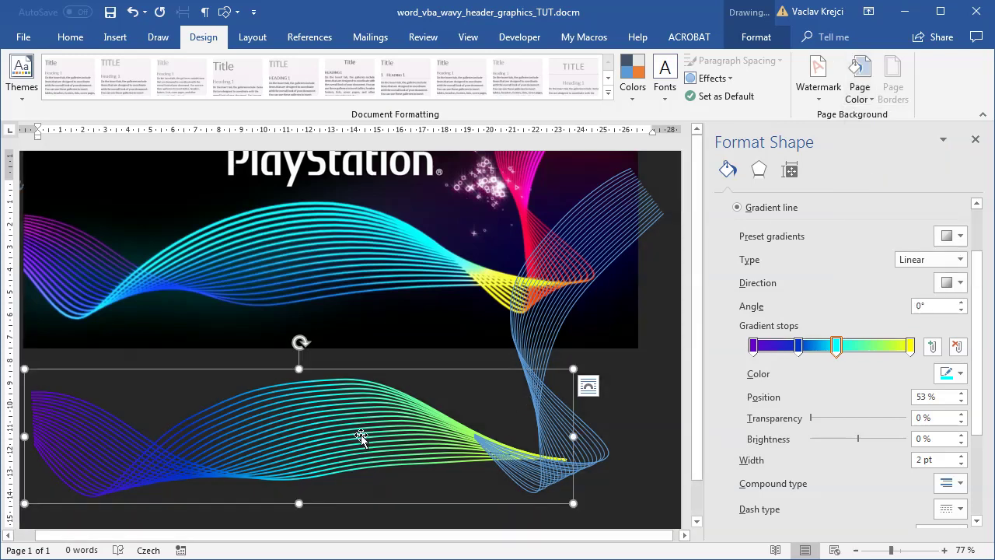
Step: Move the horizontal ribbon's yellow gradient stop to 88 % and recolour its first stop a brighter violet from the standard colours
{"action": "left_click_drag", "start_coordinate": [910, 347], "coordinate": [890, 351]}
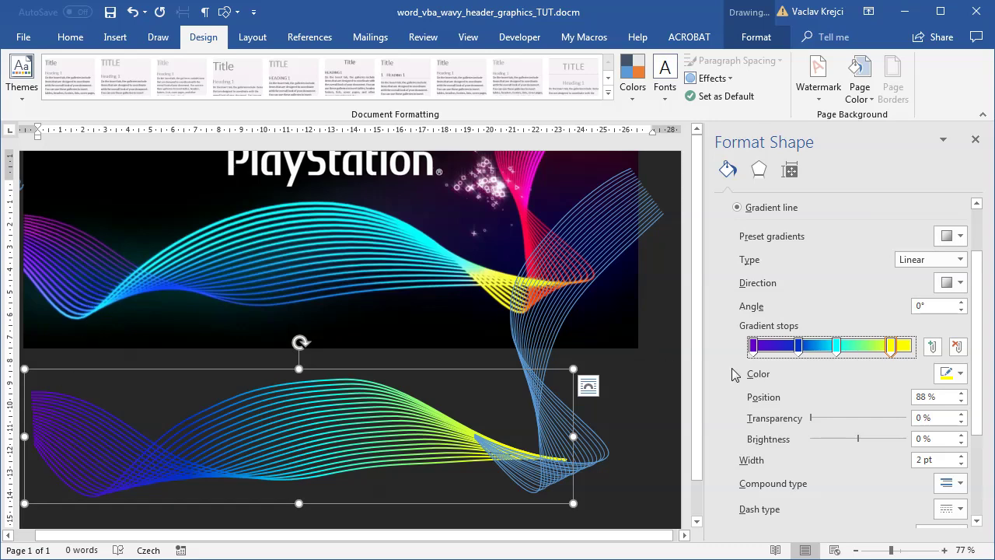
{"action": "left_click", "coordinate": [753, 348]}
{"action": "left_click", "coordinate": [953, 373]}
{"action": "left_click", "coordinate": [942, 542]}
{"action": "left_click", "coordinate": [661, 249]}
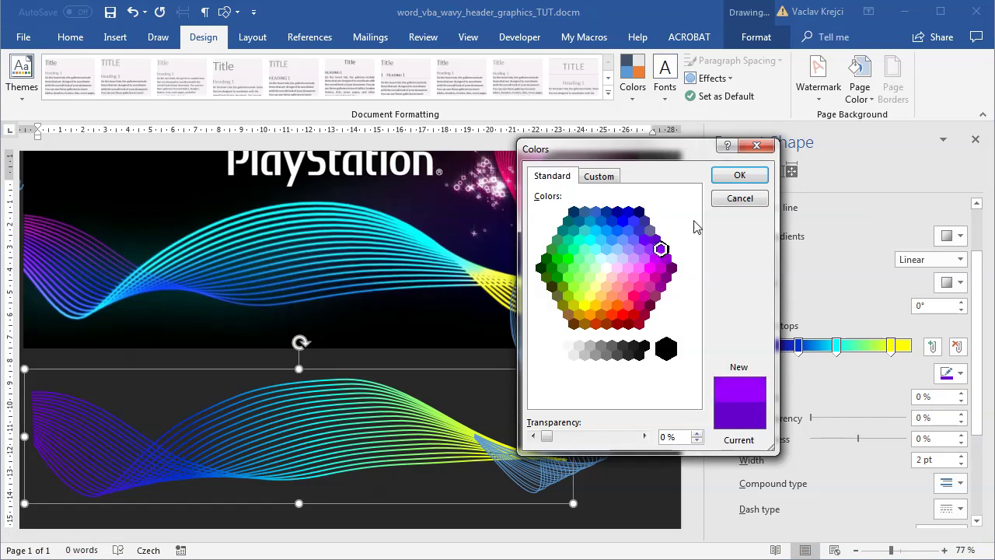
{"action": "left_click", "coordinate": [737, 176]}
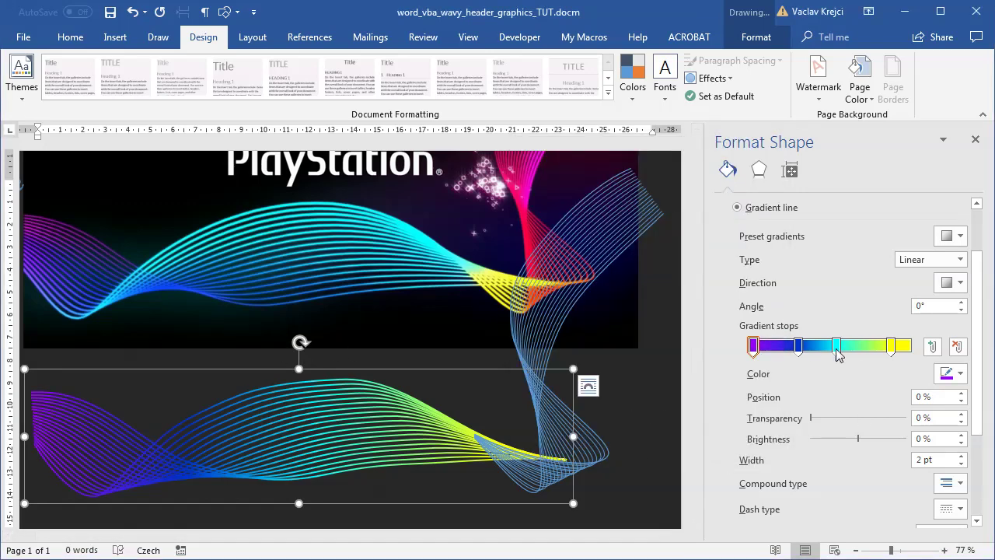
Step: Recolour the horizontal ribbon's dark blue gradient stop at 29 % to a brighter blue from the standard colours
{"action": "left_click", "coordinate": [798, 346]}
{"action": "left_click", "coordinate": [953, 374]}
{"action": "left_click", "coordinate": [960, 540]}
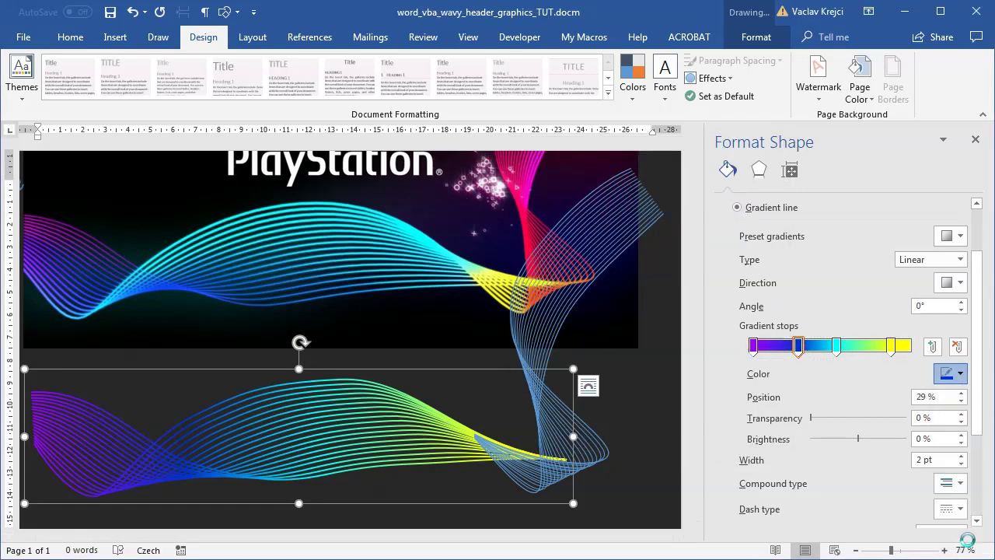
{"action": "left_click", "coordinate": [618, 234]}
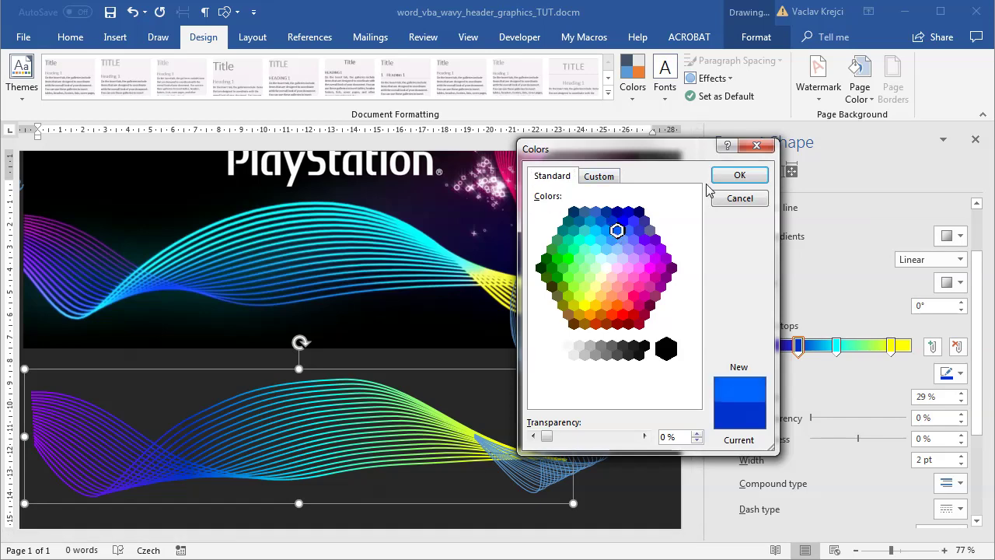
{"action": "left_click", "coordinate": [739, 175]}
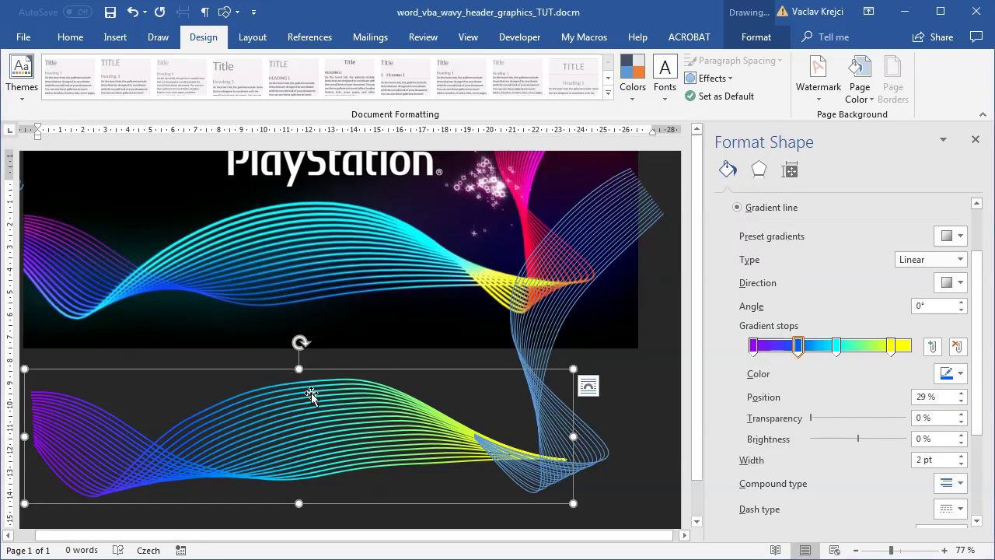
Step: Move the PlayStation reference picture beside the vertical ribbon and bring it in front of the horizontal ribbon
{"action": "left_click", "coordinate": [586, 457]}
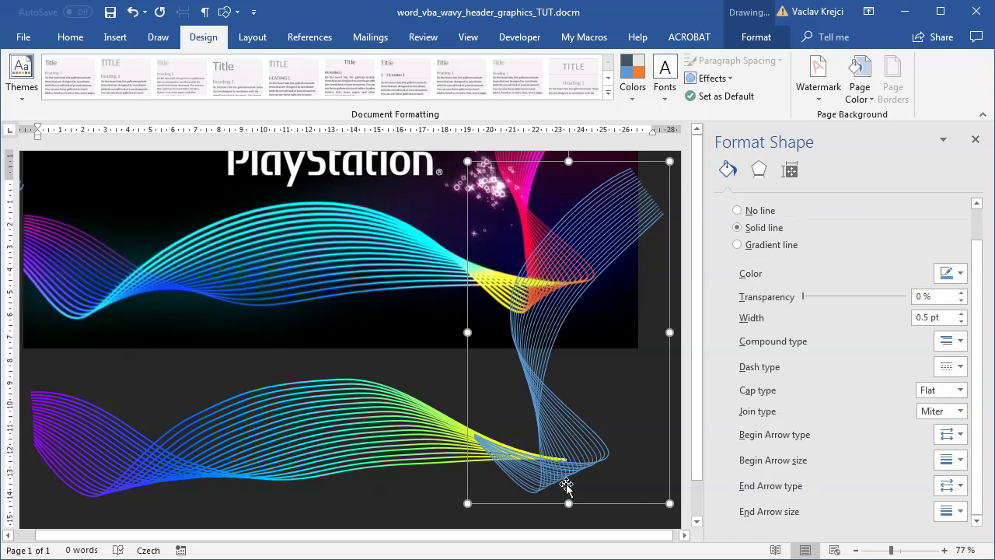
{"action": "left_click_drag", "start_coordinate": [388, 271], "coordinate": [232, 284]}
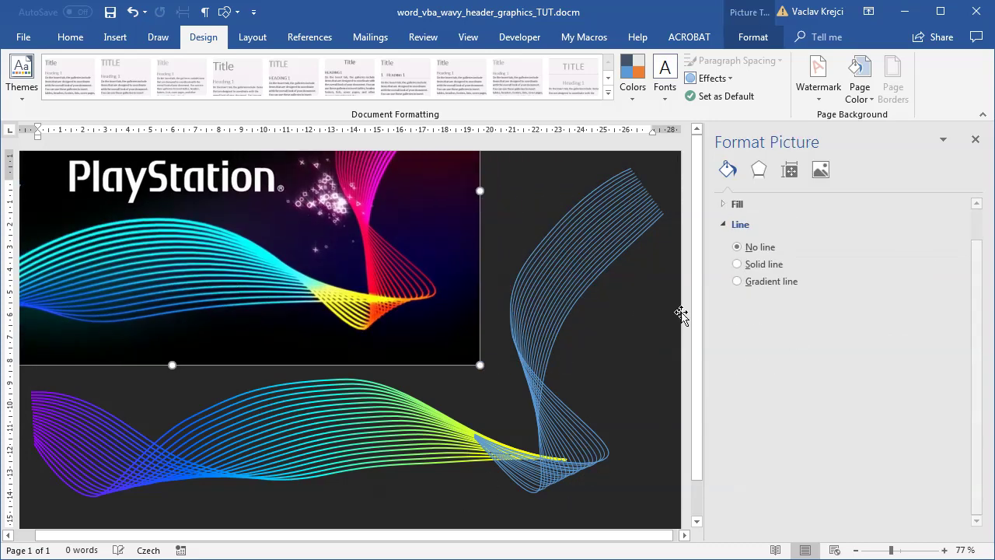
{"action": "key", "text": "ctrl+z"}
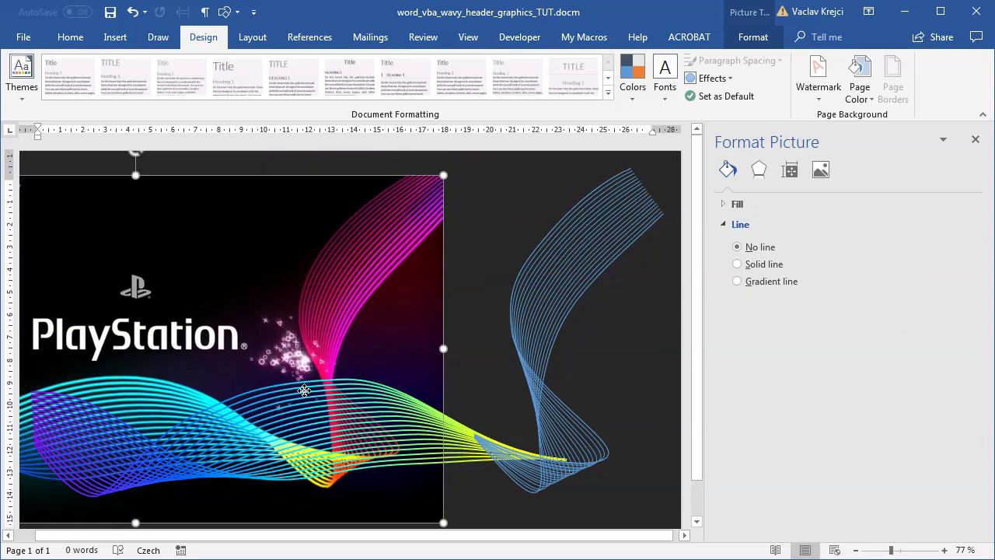
{"action": "right_click", "coordinate": [322, 282]}
{"action": "left_click", "coordinate": [373, 448]}
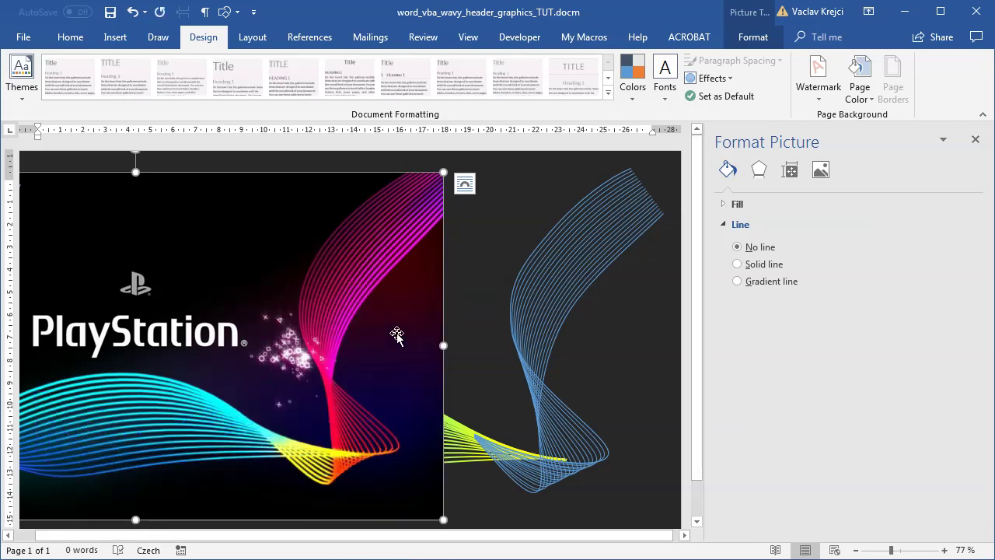
Step: Apply a gradient line to the vertical ribbon and colour its stop at 70 % black
{"action": "left_click", "coordinate": [577, 249]}
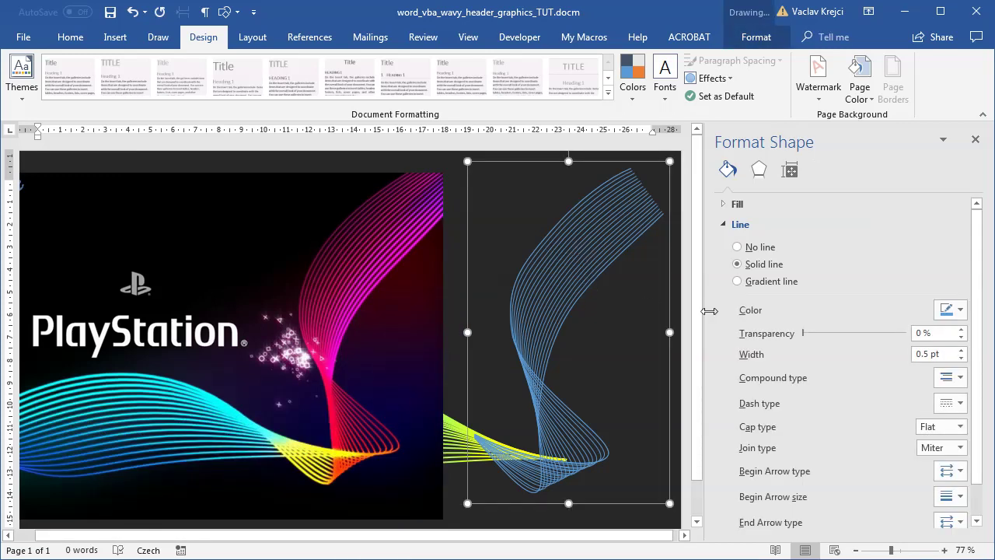
{"action": "left_click", "coordinate": [761, 286]}
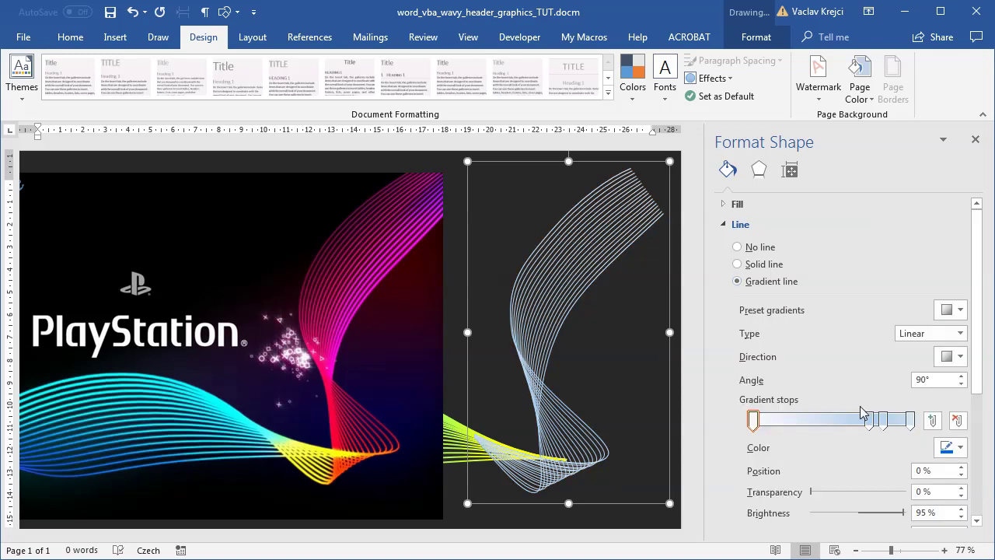
{"action": "left_click_drag", "start_coordinate": [752, 422], "coordinate": [864, 423]}
{"action": "left_click", "coordinate": [950, 447]}
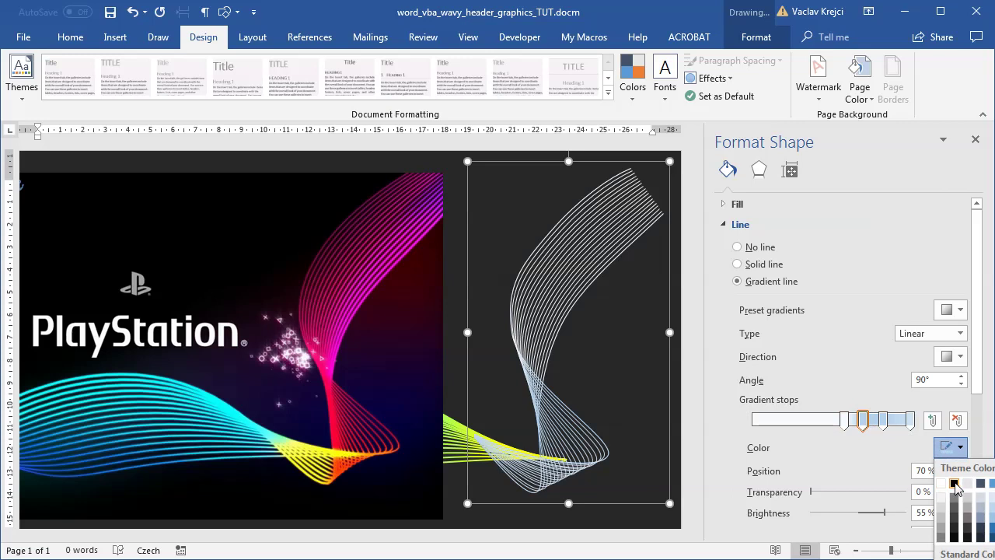
{"action": "left_click", "coordinate": [956, 486]}
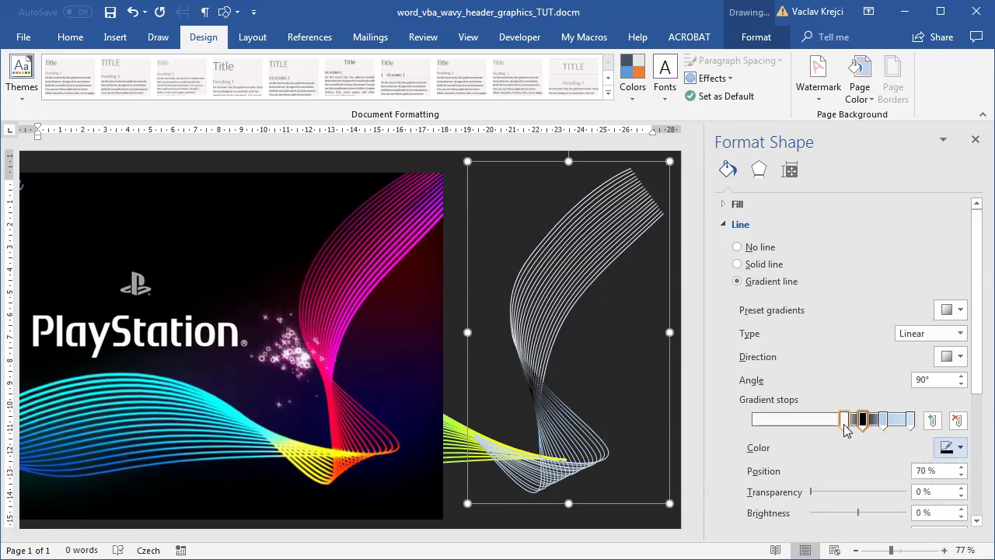
Step: Move the white stop to 34 % and the black stop to 38 %, and set the gradient angle to 80°
{"action": "left_click_drag", "start_coordinate": [844, 420], "coordinate": [787, 421]}
{"action": "left_click_drag", "start_coordinate": [862, 420], "coordinate": [807, 421]}
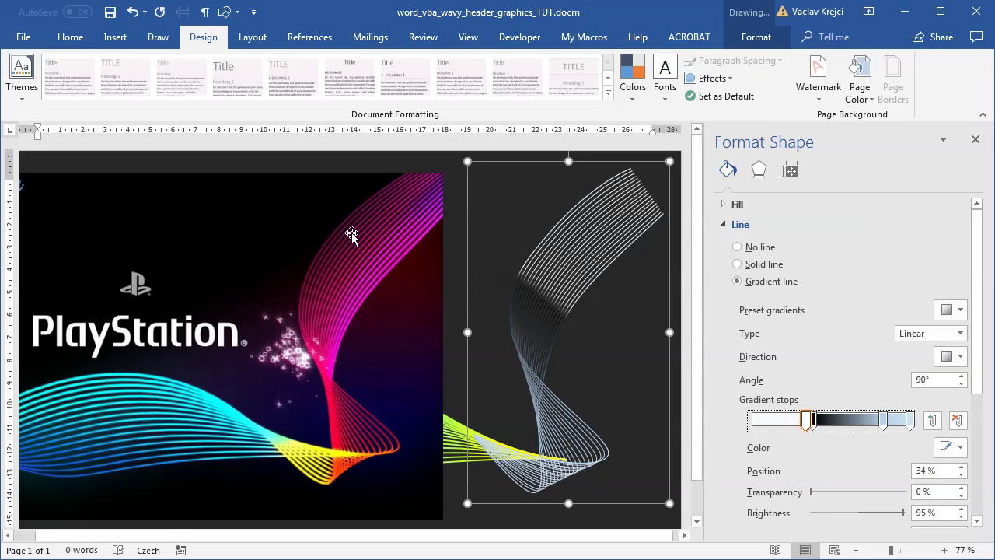
{"action": "left_click", "coordinate": [937, 381]}
{"action": "key", "text": "Up"}
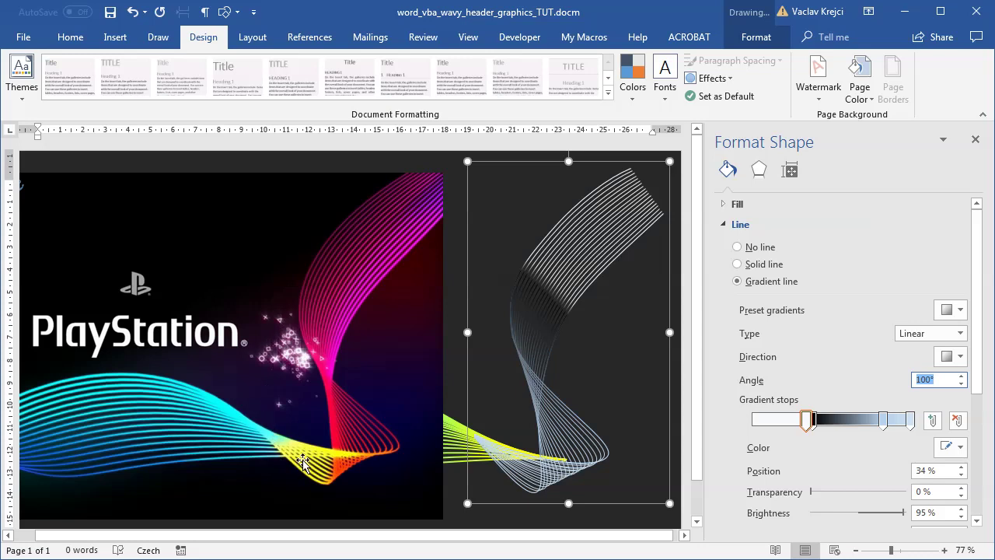
{"action": "key", "text": "Down"}
{"action": "key", "text": "Down"}
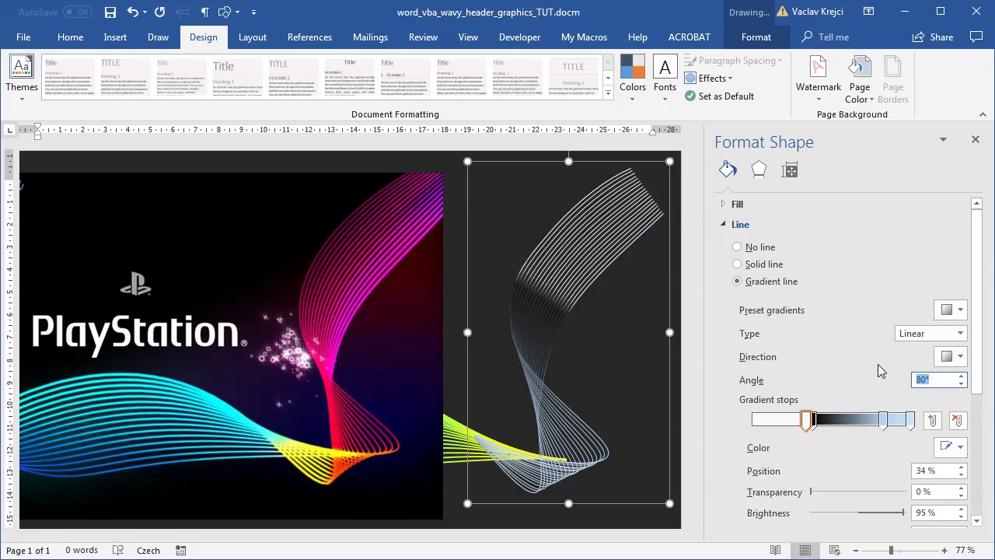
Step: Try moving the white stop to the start of the vertical ribbon's gradient and colouring it yellow
{"action": "left_click_drag", "start_coordinate": [804, 427], "coordinate": [748, 427]}
{"action": "scroll", "coordinate": [971, 381], "scroll_direction": "down", "scroll_amount": 2}
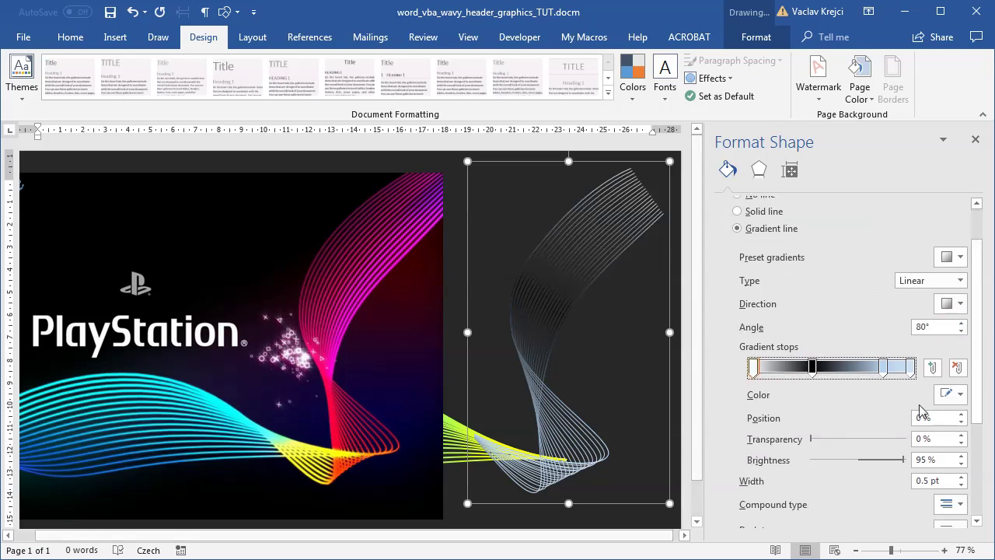
{"action": "left_click", "coordinate": [950, 396]}
{"action": "left_click", "coordinate": [980, 517]}
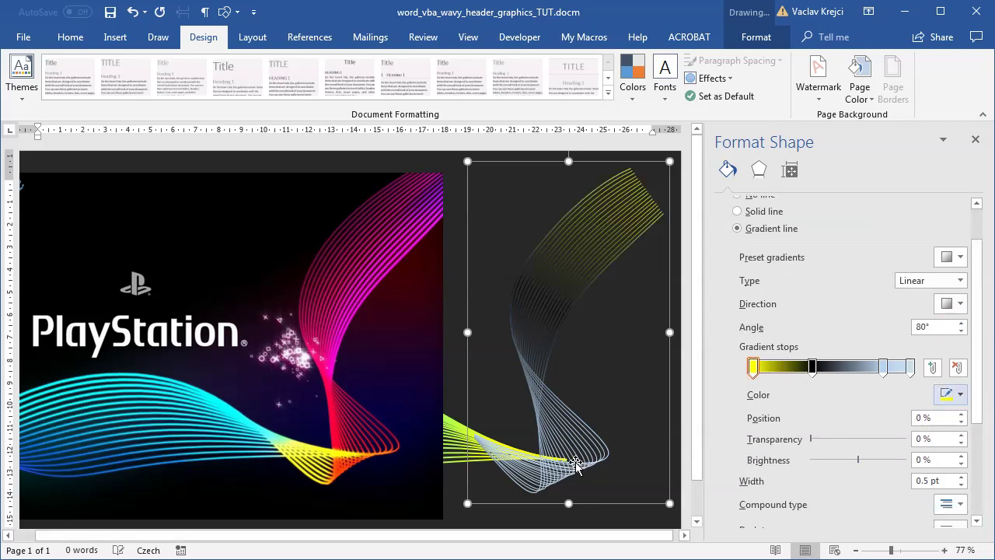
Step: Remove the yellow stop from the gradient's start and colour the stop at 100 % yellow
{"action": "left_click_drag", "start_coordinate": [752, 366], "coordinate": [908, 377]}
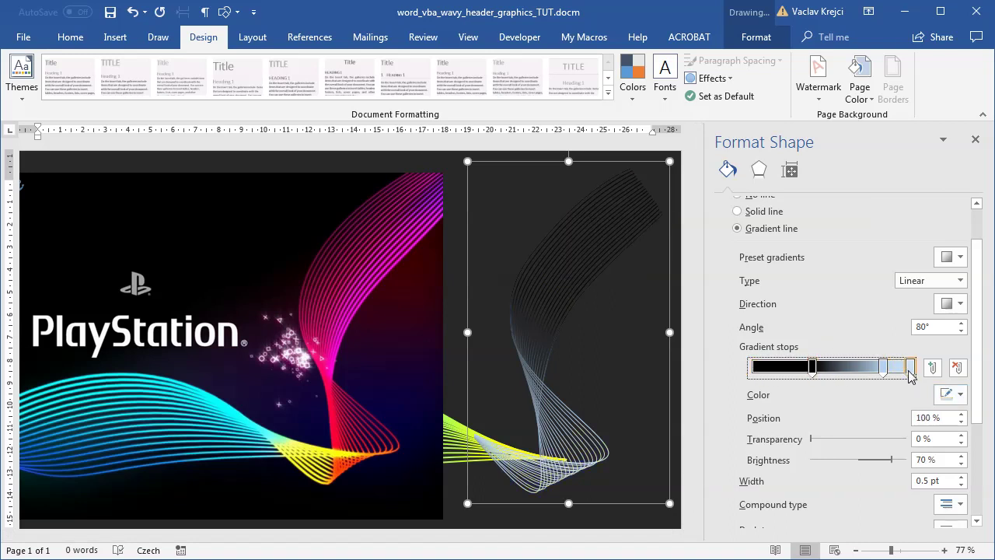
{"action": "left_click", "coordinate": [951, 394]}
{"action": "left_click", "coordinate": [967, 548]}
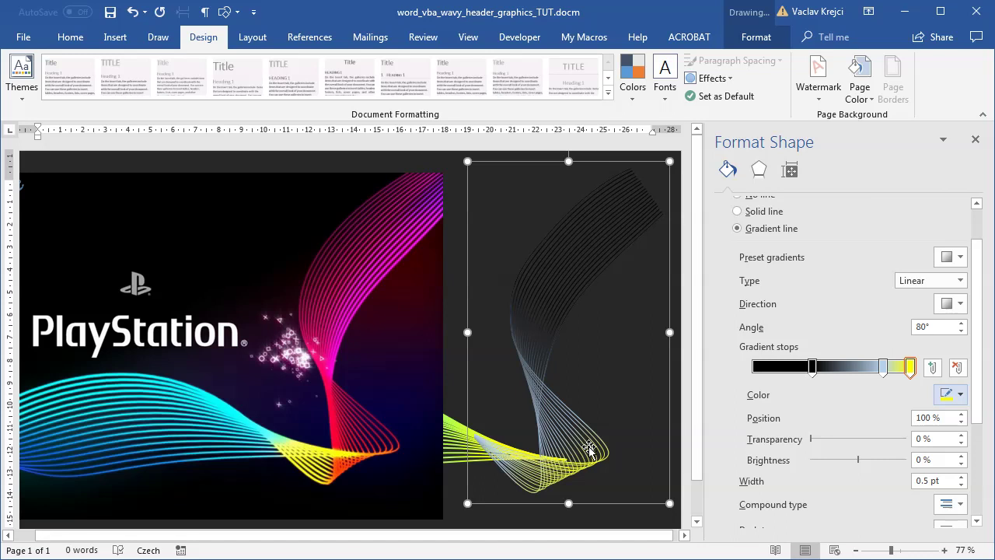
Step: Move the pale blue gradient stop to 66 % and colour it red from the standard colours
{"action": "left_click_drag", "start_coordinate": [884, 367], "coordinate": [855, 367]}
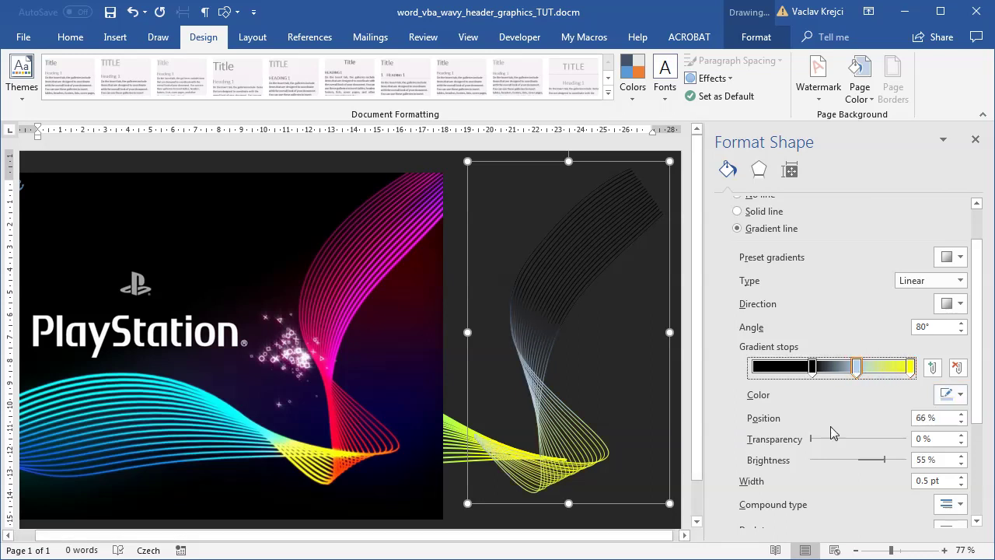
{"action": "left_click", "coordinate": [951, 394]}
{"action": "left_click", "coordinate": [964, 557]}
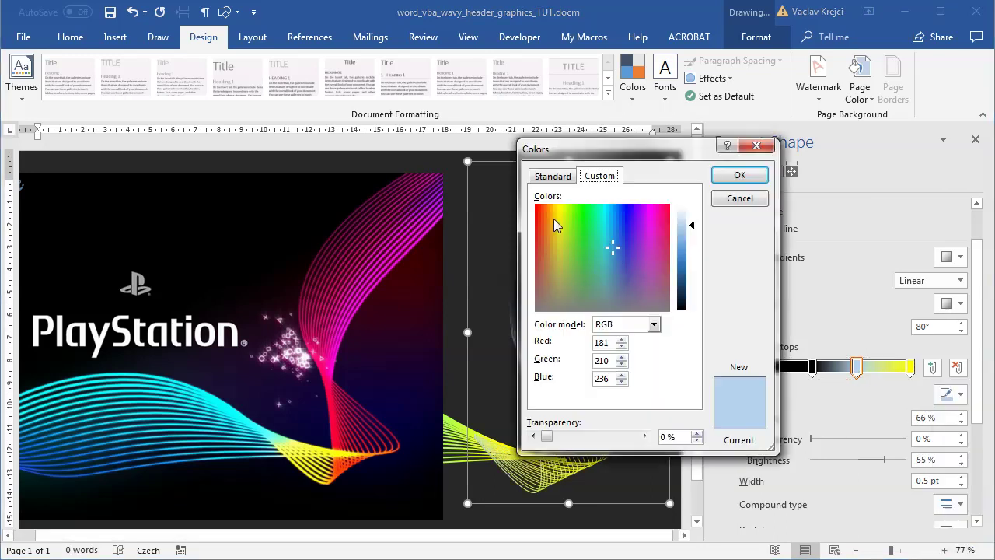
{"action": "left_click", "coordinate": [554, 178]}
{"action": "left_click", "coordinate": [628, 286]}
{"action": "left_click", "coordinate": [627, 295]}
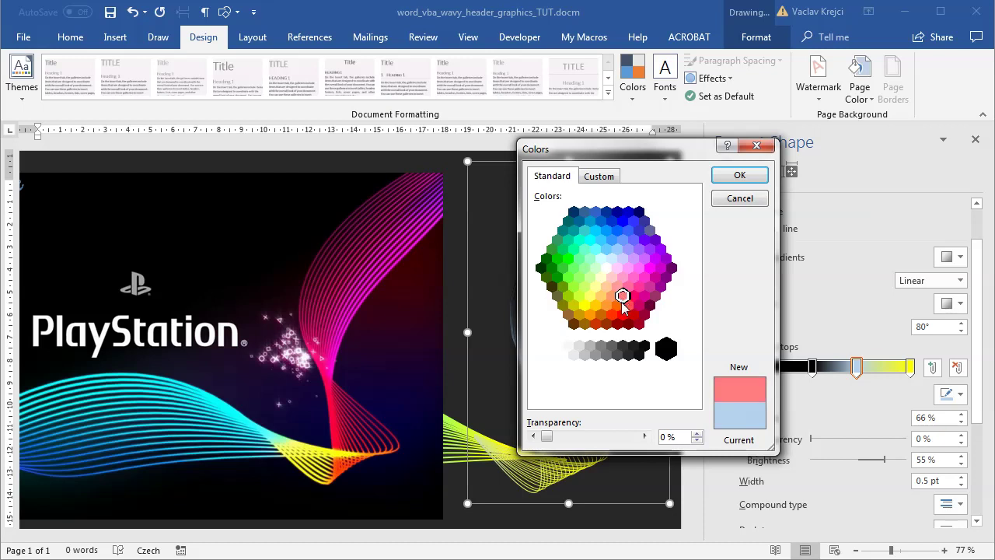
{"action": "left_click", "coordinate": [628, 304]}
{"action": "left_click", "coordinate": [622, 314]}
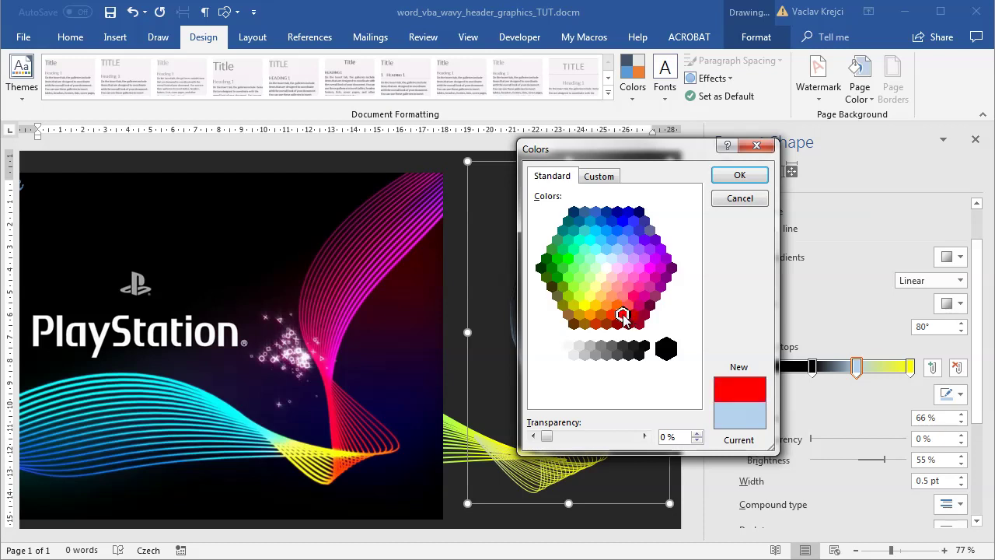
{"action": "left_click", "coordinate": [718, 181]}
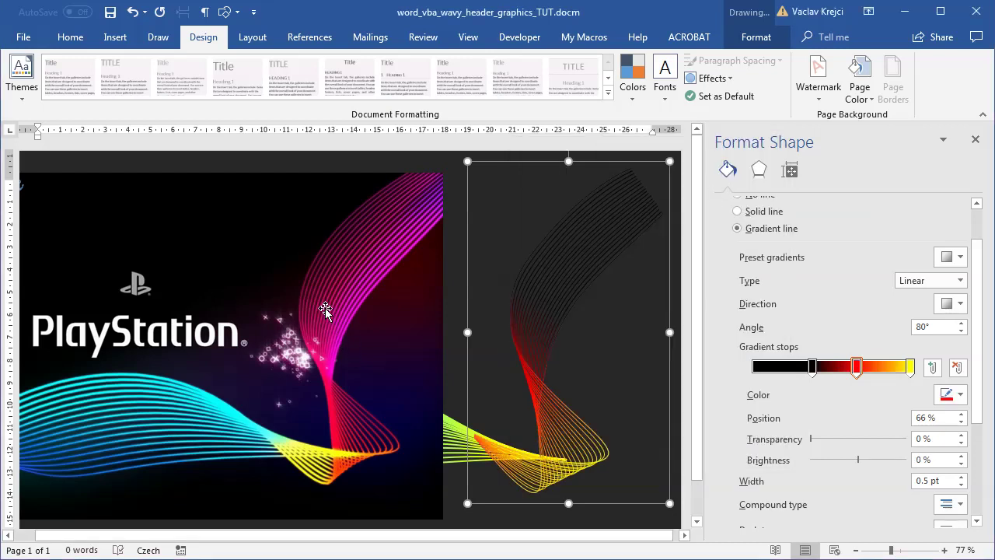
Step: Recolour the black gradient stop at 38 % to magenta from the standard colours
{"action": "left_click", "coordinate": [813, 368]}
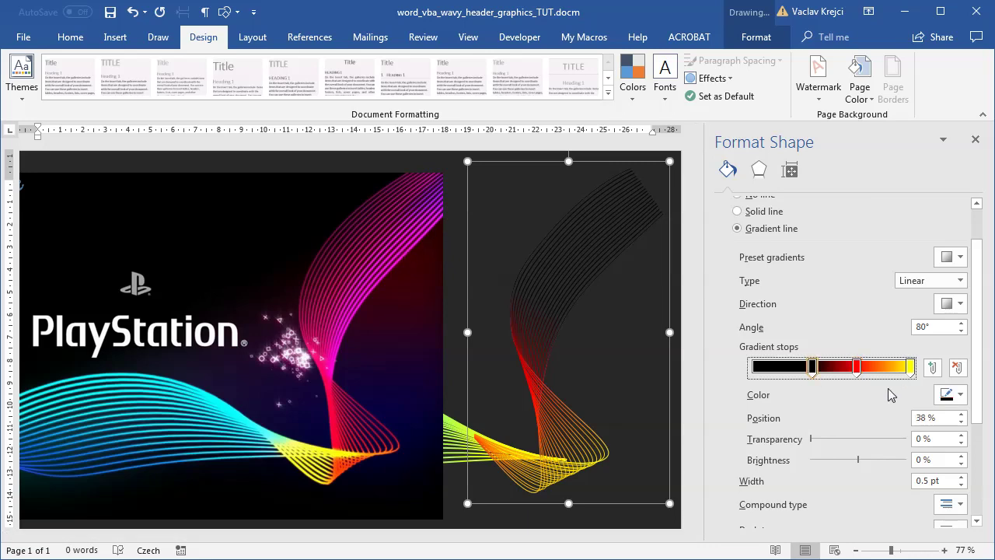
{"action": "left_click", "coordinate": [948, 394]}
{"action": "left_click", "coordinate": [964, 554]}
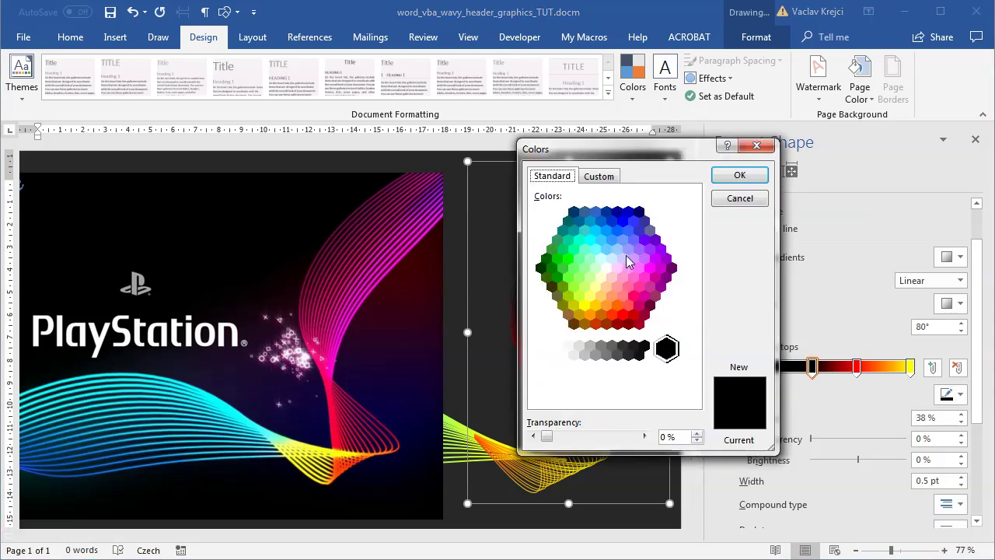
{"action": "left_click", "coordinate": [651, 273]}
{"action": "left_click", "coordinate": [739, 175]}
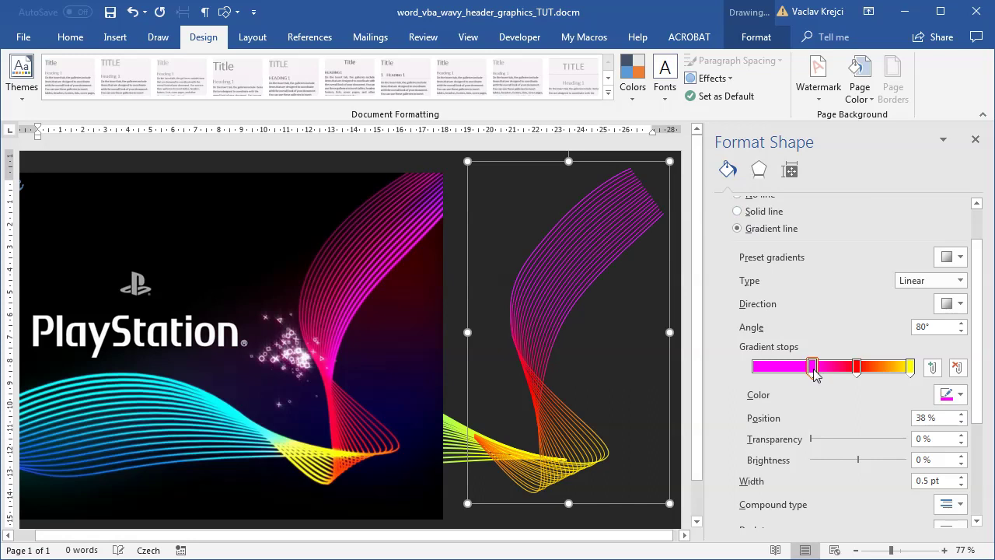
Step: Set the vertical ribbon's line width to 2 pt
{"action": "scroll", "coordinate": [855, 385], "scroll_direction": "down", "scroll_amount": 3}
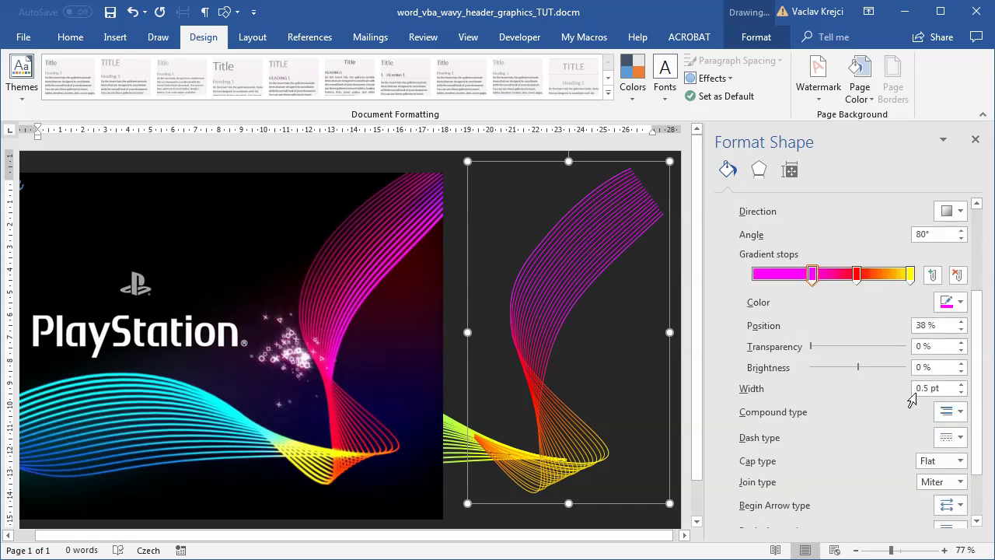
{"action": "left_click", "coordinate": [948, 388]}
{"action": "type", "text": "2"}
{"action": "key", "text": "Return"}
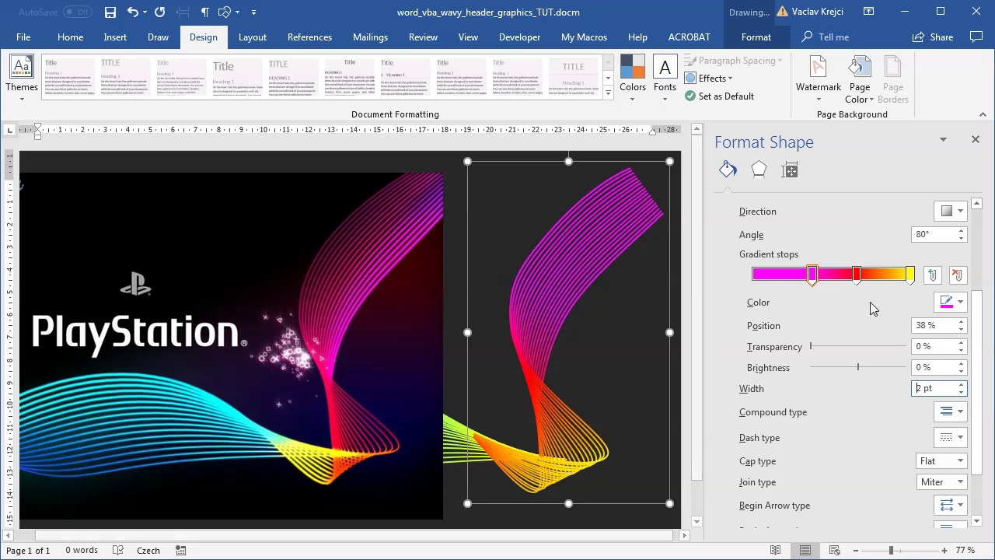
Step: Set the vertical ribbon's gradient angle to 120° and move its yellow stop to 91 %
{"action": "scroll", "coordinate": [975, 322], "scroll_direction": "up", "scroll_amount": 2}
{"action": "left_click", "coordinate": [941, 277]}
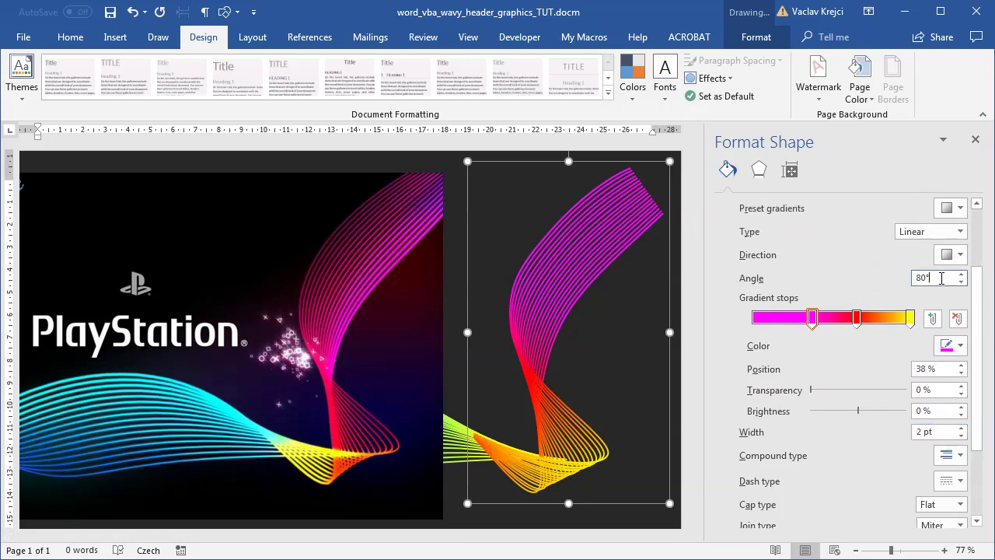
{"action": "key", "text": "Up"}
{"action": "key", "text": "Up"}
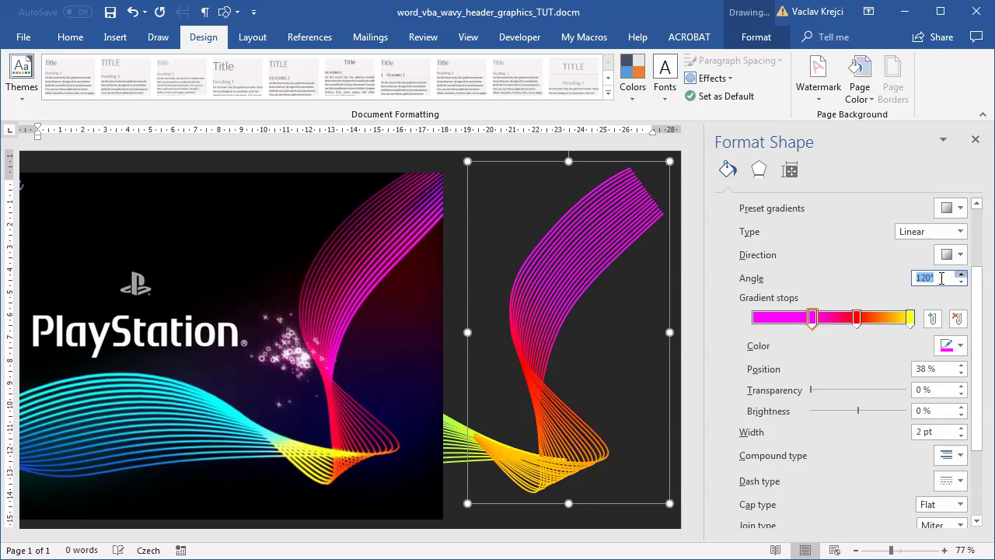
{"action": "left_click_drag", "start_coordinate": [909, 319], "coordinate": [896, 325]}
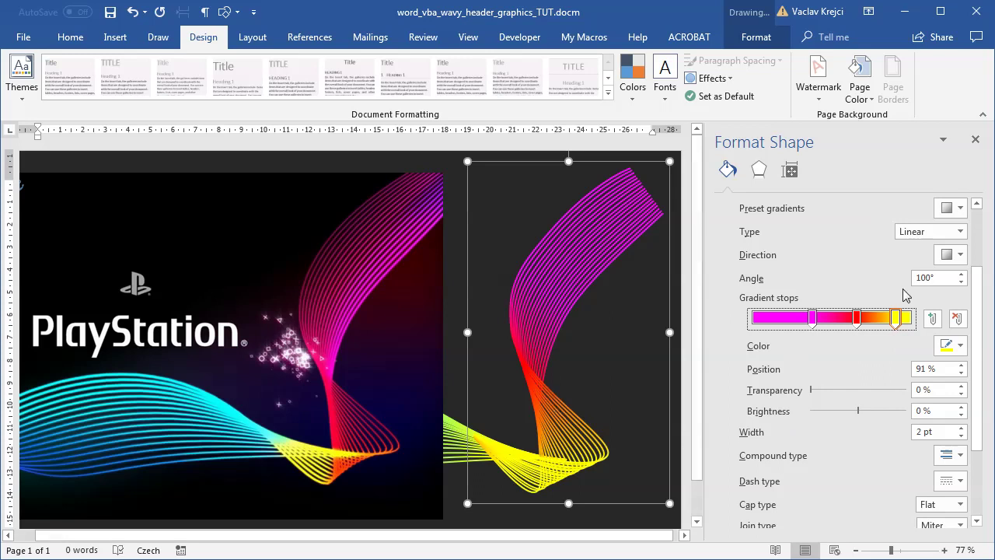
{"action": "left_click", "coordinate": [933, 278]}
{"action": "scroll", "coordinate": [933, 278], "scroll_direction": "up", "scroll_amount": 1}
{"action": "scroll", "coordinate": [933, 280], "scroll_direction": "up", "scroll_amount": 1}
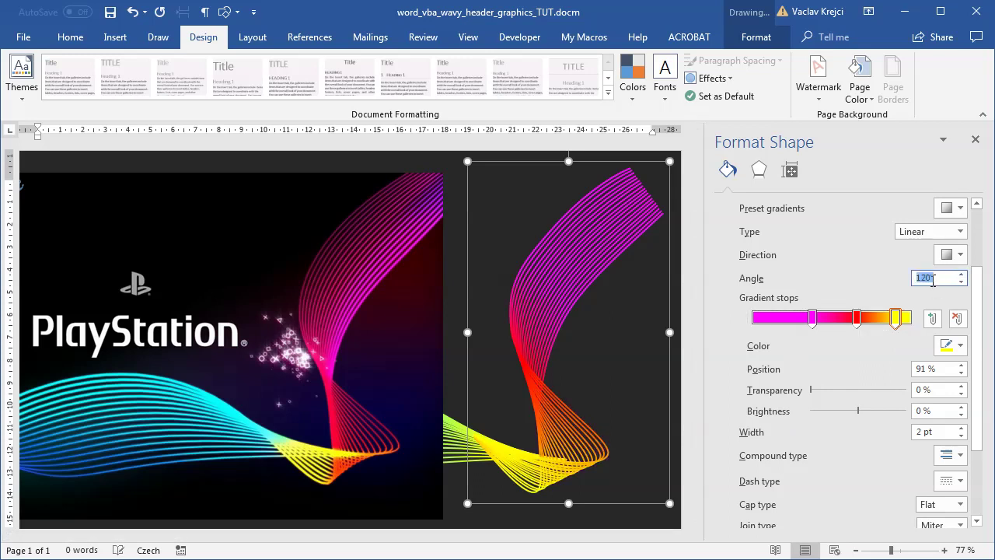
Step: Set the vertical ribbon's gradient angle to 100°, shift its magenta stop towards the start, and move the red stop to 59 %
{"action": "key", "text": "Down"}
{"action": "key", "text": "Down"}
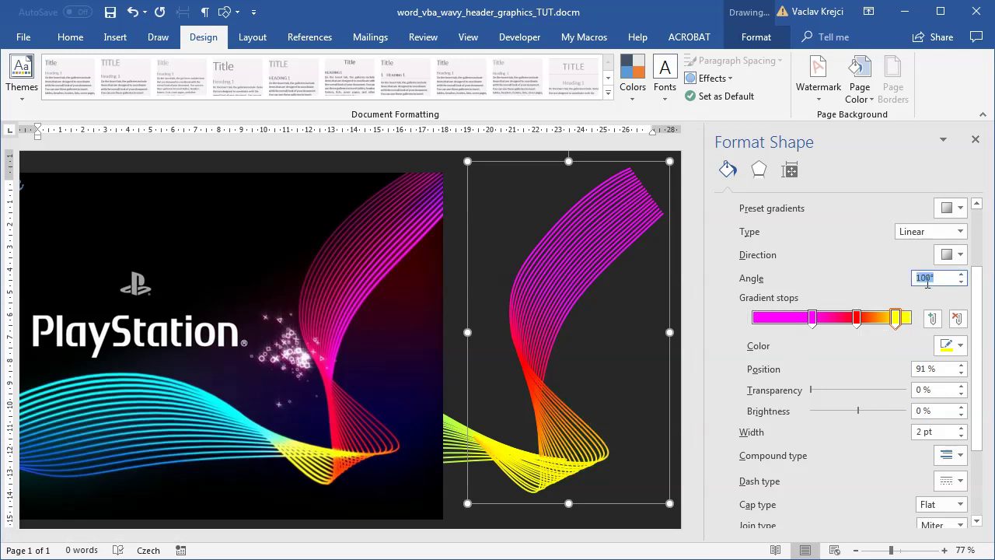
{"action": "left_click_drag", "start_coordinate": [812, 317], "coordinate": [787, 317]}
{"action": "left_click_drag", "start_coordinate": [855, 317], "coordinate": [847, 320]}
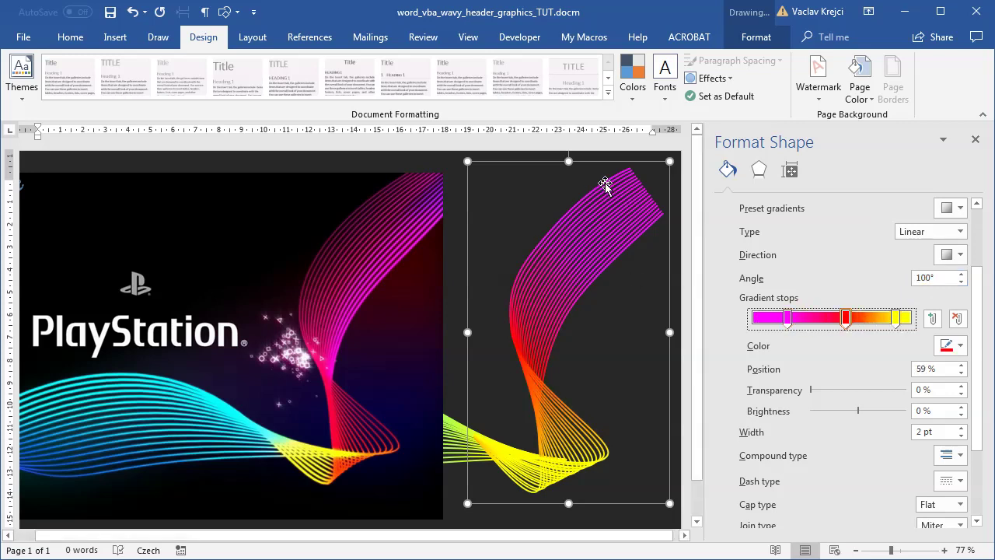
Step: Move the PlayStation reference picture over the ribbons so that its waves line up with the drawn ones
{"action": "left_click_drag", "start_coordinate": [891, 551], "coordinate": [880, 550]}
{"action": "left_click", "coordinate": [285, 367]}
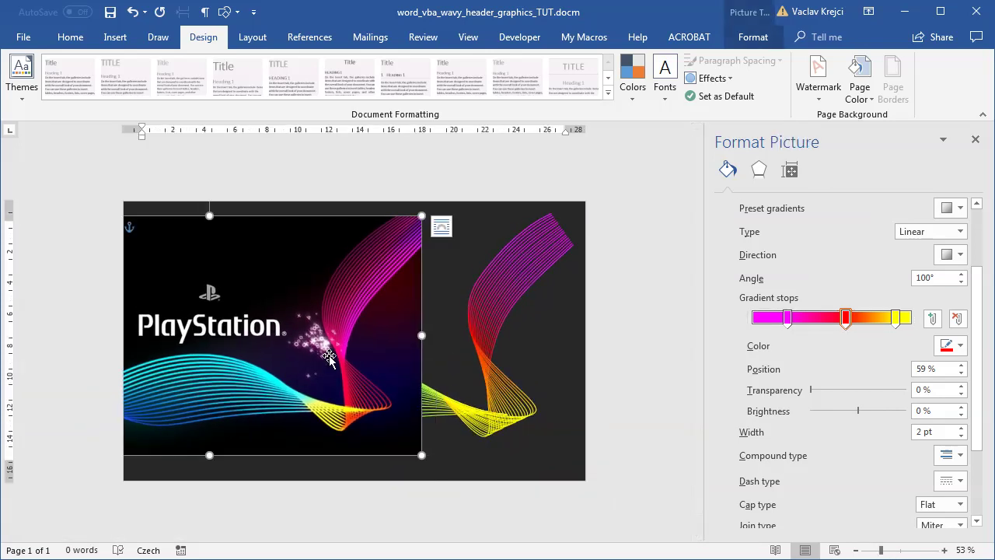
{"action": "left_click_drag", "start_coordinate": [329, 390], "coordinate": [326, 217]}
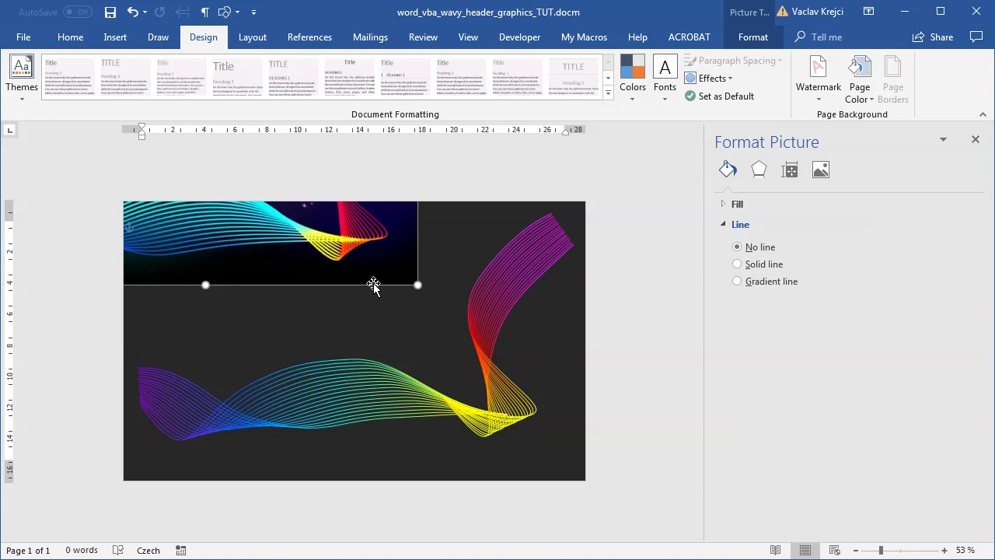
{"action": "left_click_drag", "start_coordinate": [329, 244], "coordinate": [467, 405]}
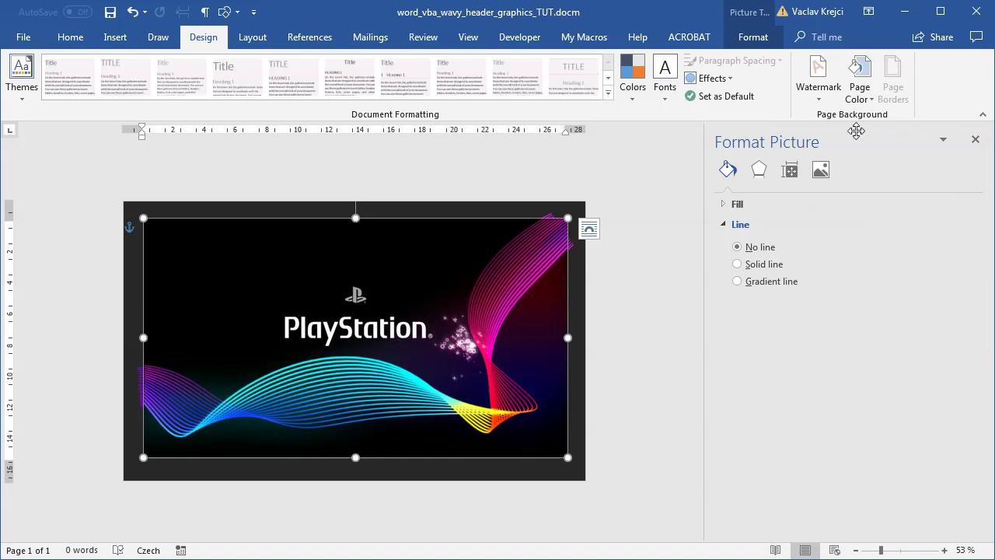
Step: Hide Picture 1 using the Selection Pane and narrow the formatting pane to show the whole page
{"action": "left_click", "coordinate": [72, 37]}
{"action": "left_click", "coordinate": [894, 96]}
{"action": "left_click", "coordinate": [900, 175]}
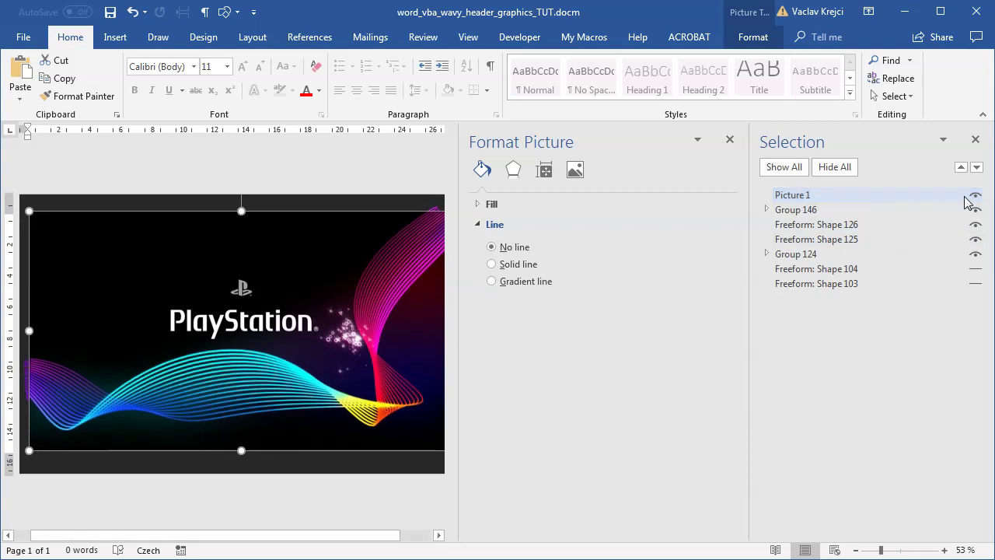
{"action": "left_click", "coordinate": [975, 195]}
{"action": "left_click_drag", "start_coordinate": [459, 280], "coordinate": [606, 284]}
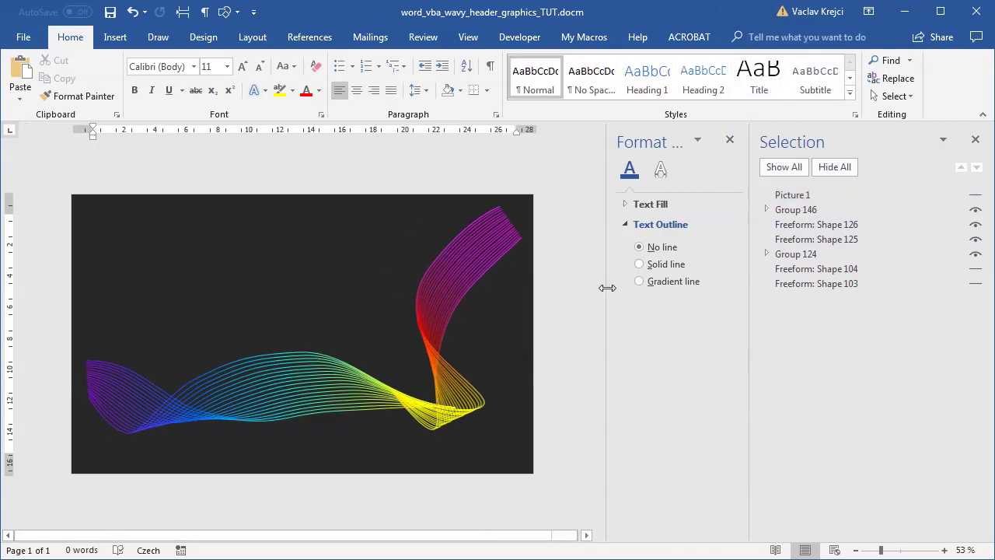
Step: Change the page colour to black
{"action": "left_click", "coordinate": [203, 37]}
{"action": "left_click", "coordinate": [861, 90]}
{"action": "left_click", "coordinate": [865, 133]}
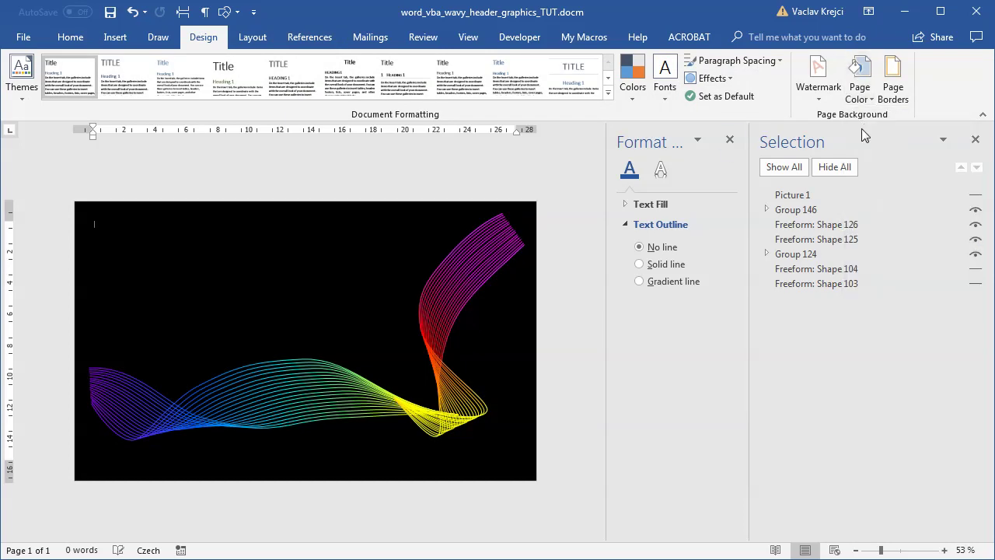
Step: Draw a circle about 10.1 cm in diameter over the magenta end of the vertical ribbon
{"action": "left_click", "coordinate": [115, 37]}
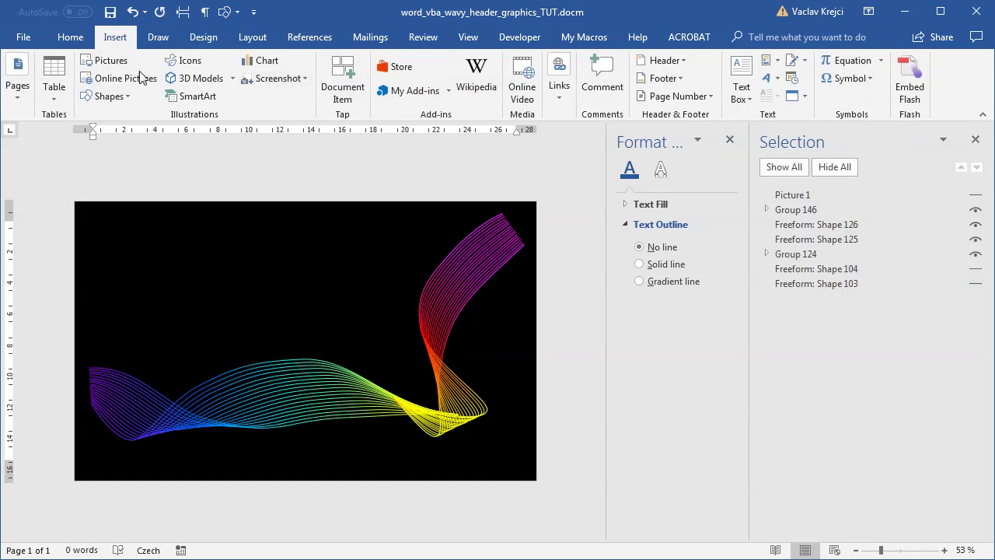
{"action": "left_click", "coordinate": [118, 95]}
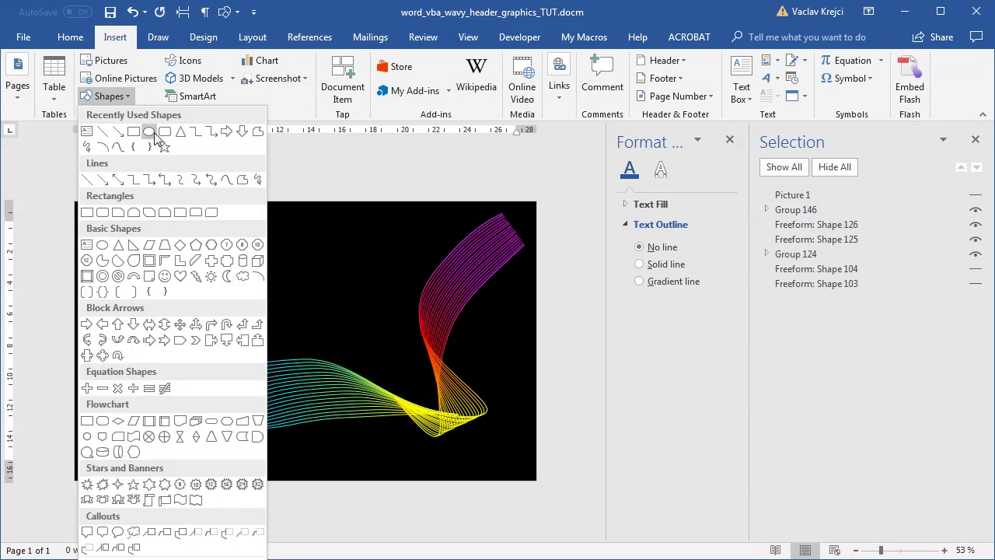
{"action": "left_click", "coordinate": [154, 132]}
{"action": "left_click_drag", "start_coordinate": [424, 212], "coordinate": [583, 371]}
{"action": "left_click_drag", "start_coordinate": [475, 240], "coordinate": [451, 206]}
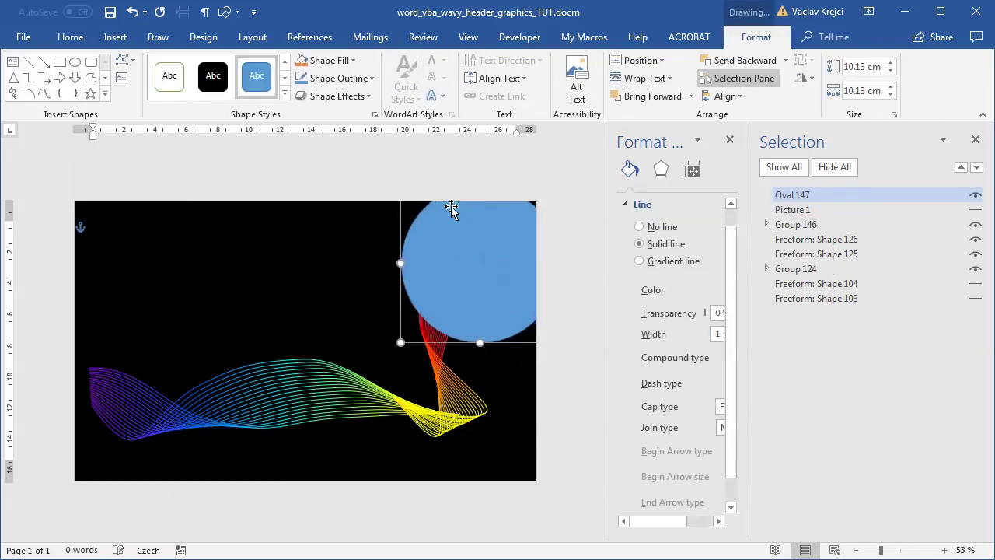
Step: Remove the circle's outline and place it behind both ribbon groups at the vertical ribbon's magenta end
{"action": "left_click", "coordinate": [650, 228]}
{"action": "left_click_drag", "start_coordinate": [605, 245], "coordinate": [581, 244]}
{"action": "left_click_drag", "start_coordinate": [440, 275], "coordinate": [311, 269]}
{"action": "left_click_drag", "start_coordinate": [793, 201], "coordinate": [792, 272]}
{"action": "left_click_drag", "start_coordinate": [311, 271], "coordinate": [437, 251]}
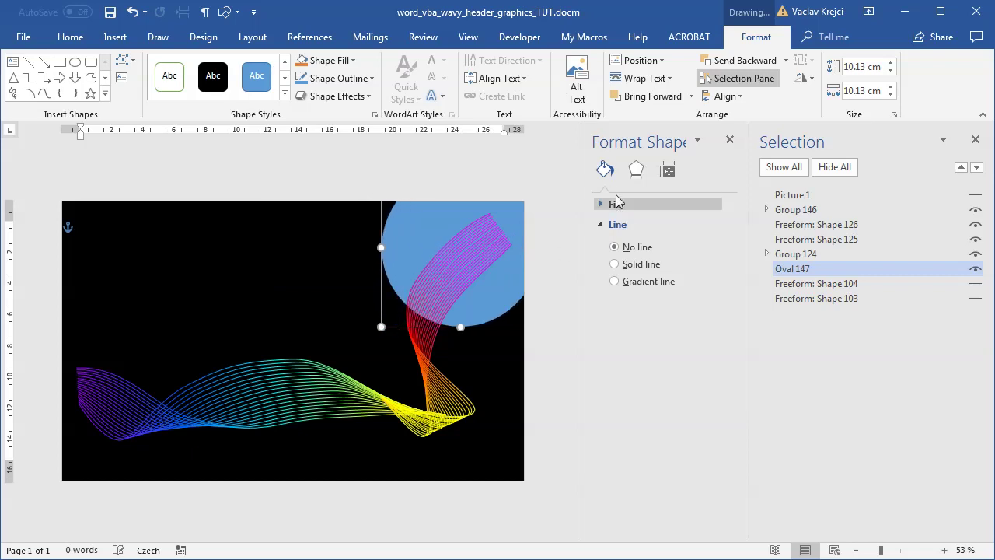
Step: Fill the circle with purple from the recent colours
{"action": "left_click", "coordinate": [618, 204]}
{"action": "left_click", "coordinate": [717, 324]}
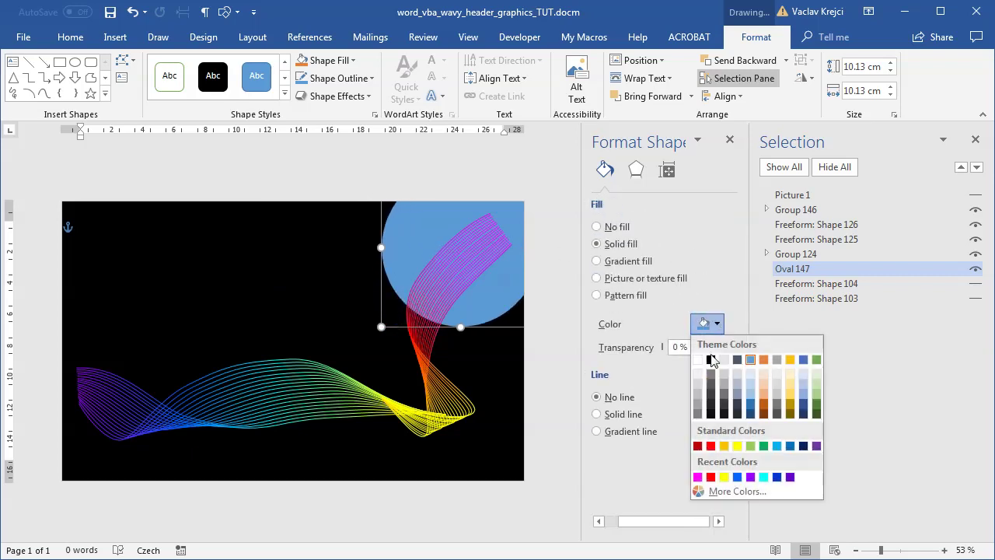
{"action": "left_click", "coordinate": [749, 476]}
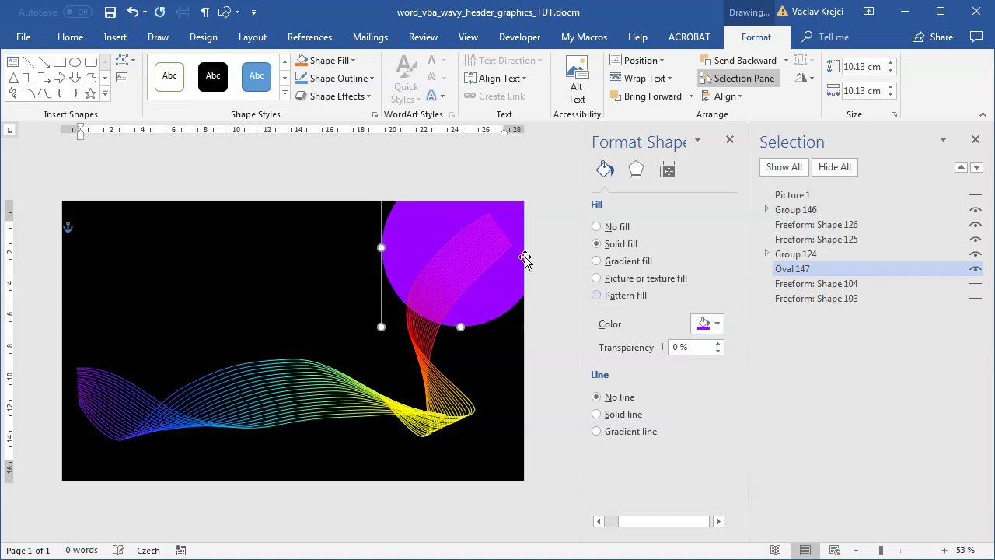
Step: Apply soft edges to the purple circle with a size of 70 pt
{"action": "left_click", "coordinate": [636, 170]}
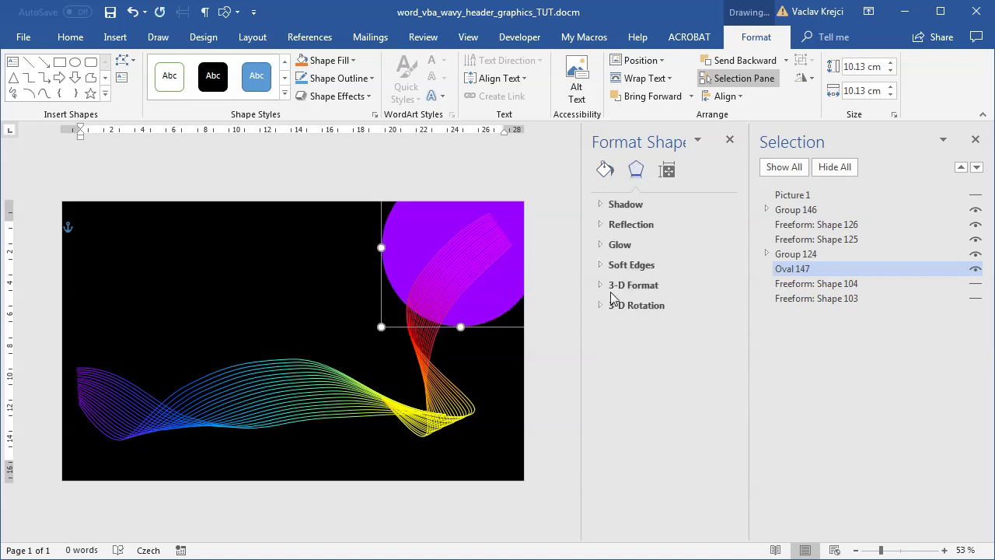
{"action": "left_click", "coordinate": [601, 265]}
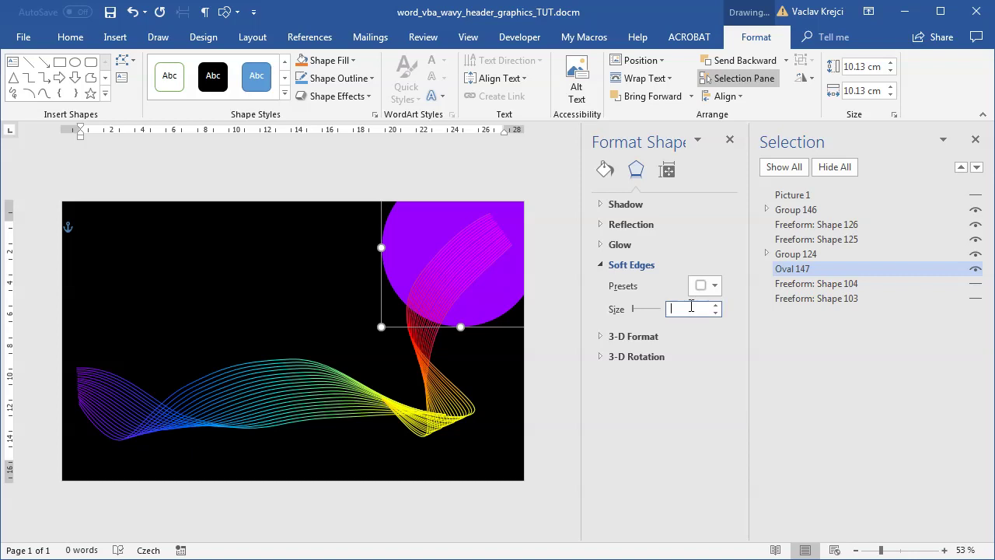
{"action": "type", "text": "30"}
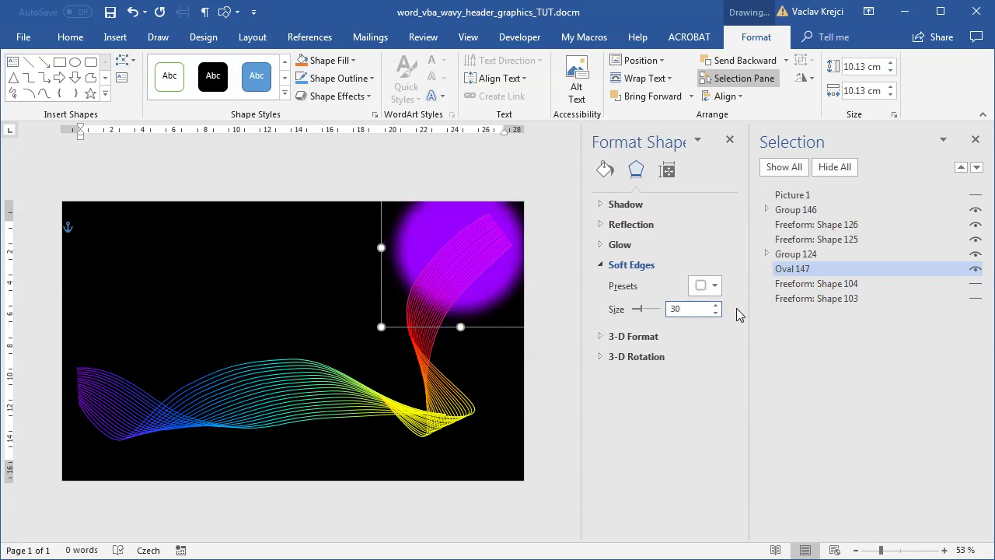
{"action": "type", "text": "60"}
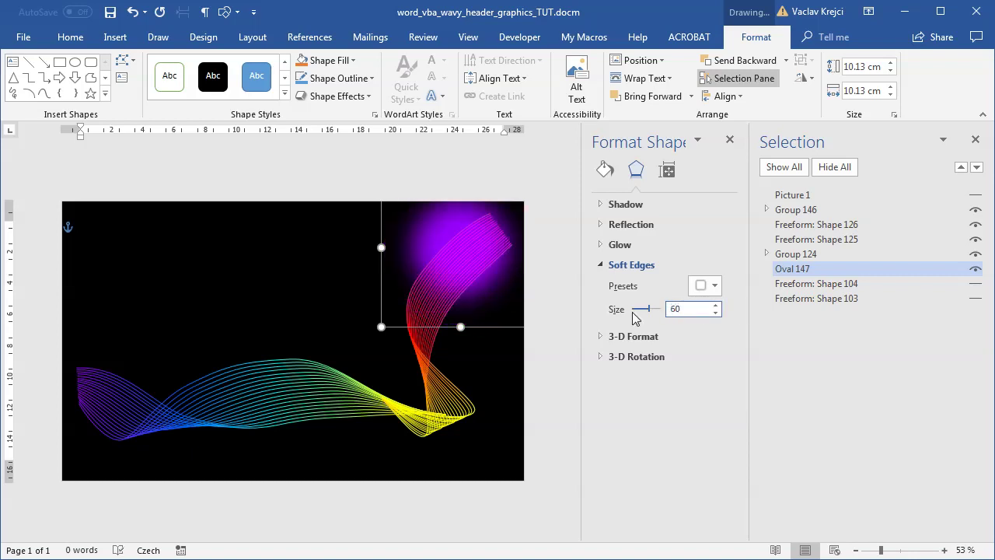
{"action": "type", "text": "70"}
Step: Enlarge the purple glow circle to about 12.5 cm and set its fill transparency to 64 %
{"action": "left_click", "coordinate": [607, 172]}
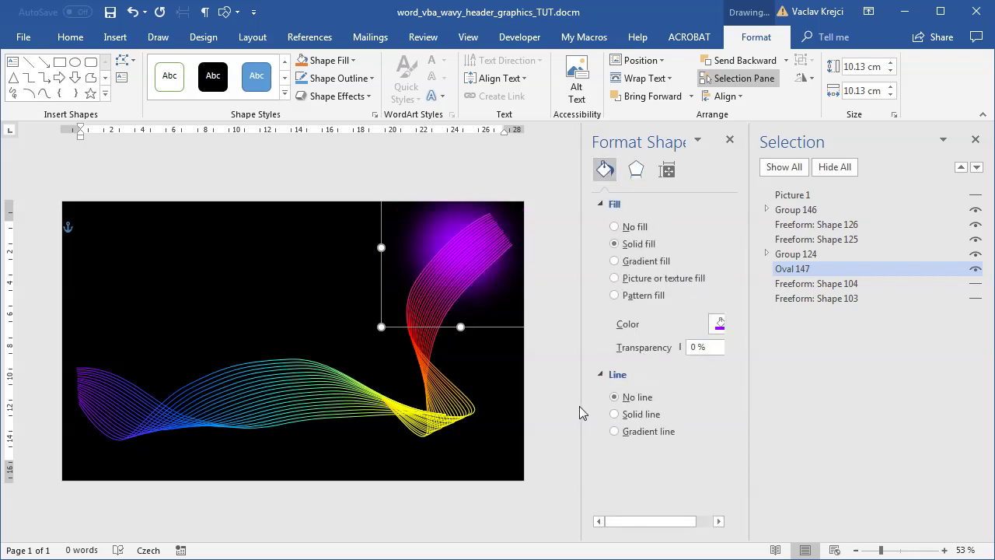
{"action": "left_click_drag", "start_coordinate": [580, 404], "coordinate": [492, 402]}
{"action": "left_click_drag", "start_coordinate": [591, 352], "coordinate": [625, 351]}
{"action": "mouse_move", "coordinate": [321, 334]}
{"action": "left_mouse_down"}
{"action": "mouse_move", "coordinate": [302, 322]}
{"action": "mouse_move", "coordinate": [316, 349]}
{"action": "mouse_move", "coordinate": [325, 341]}
{"action": "left_mouse_up"}
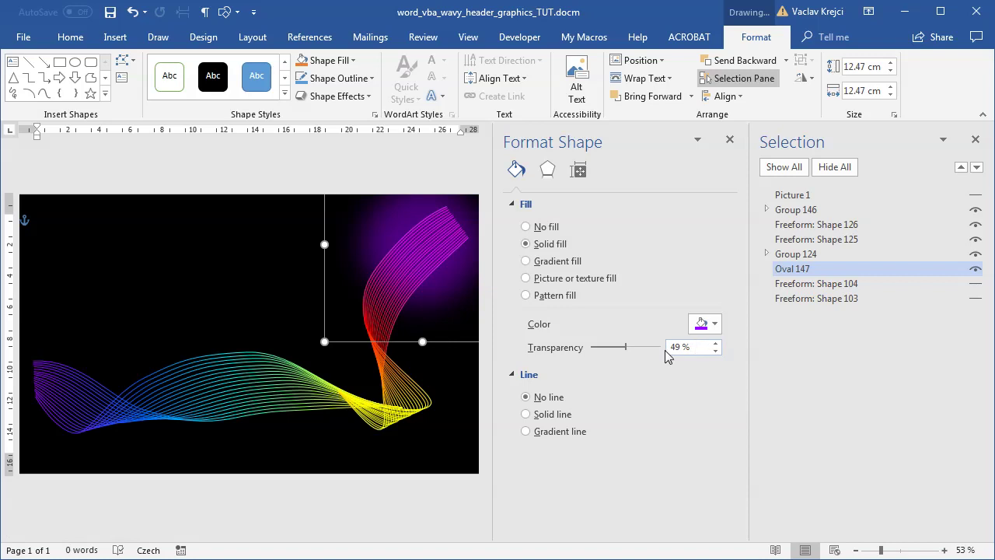
{"action": "left_click_drag", "start_coordinate": [628, 350], "coordinate": [644, 351]}
Step: Copy the glow circle onto the yellow bend, recolour it standard yellow, and set its transparency to 84 %
{"action": "left_click_drag", "start_coordinate": [371, 238], "coordinate": [382, 305]}
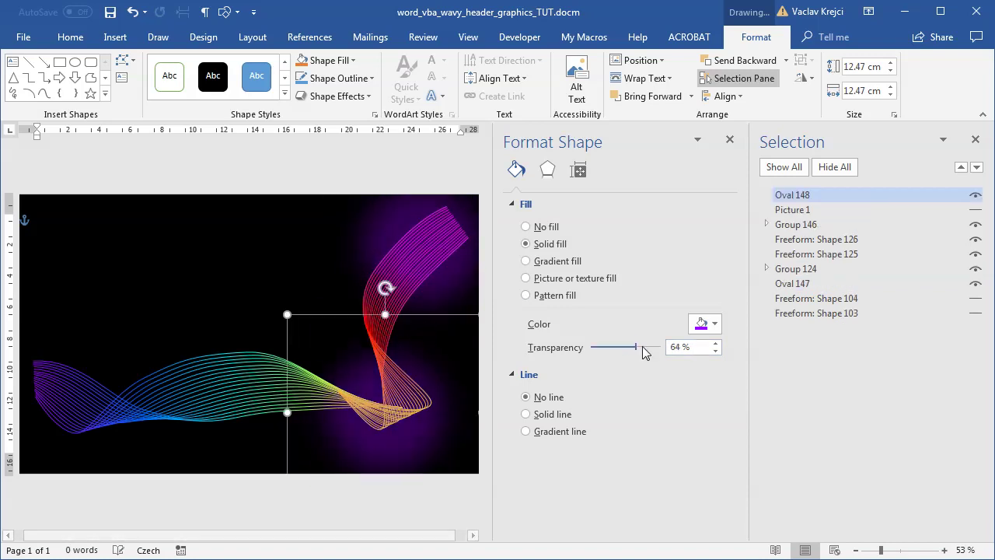
{"action": "left_click", "coordinate": [713, 324]}
{"action": "left_click", "coordinate": [734, 446]}
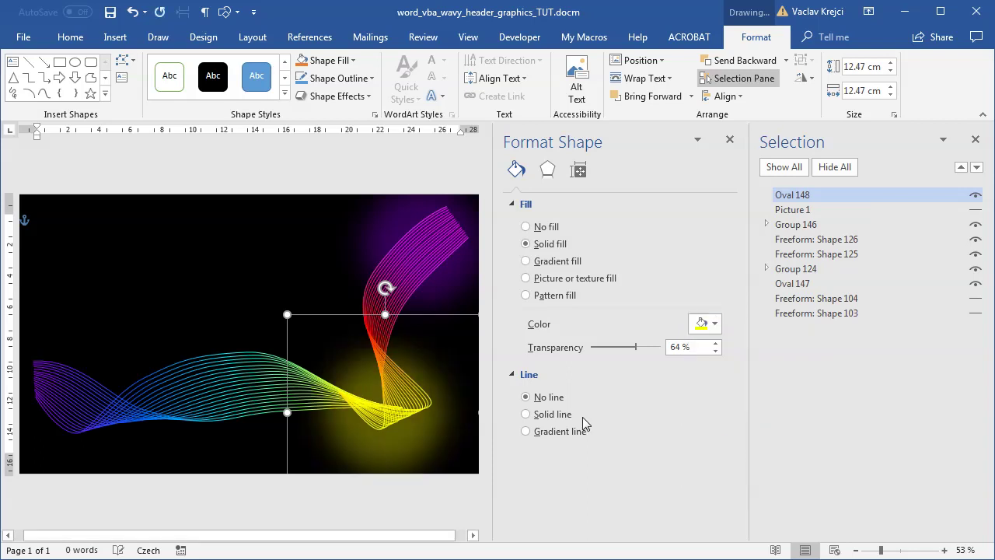
{"action": "mouse_move", "coordinate": [635, 346]}
{"action": "left_mouse_down"}
{"action": "mouse_move", "coordinate": [608, 347]}
{"action": "mouse_move", "coordinate": [649, 346]}
{"action": "left_mouse_up"}
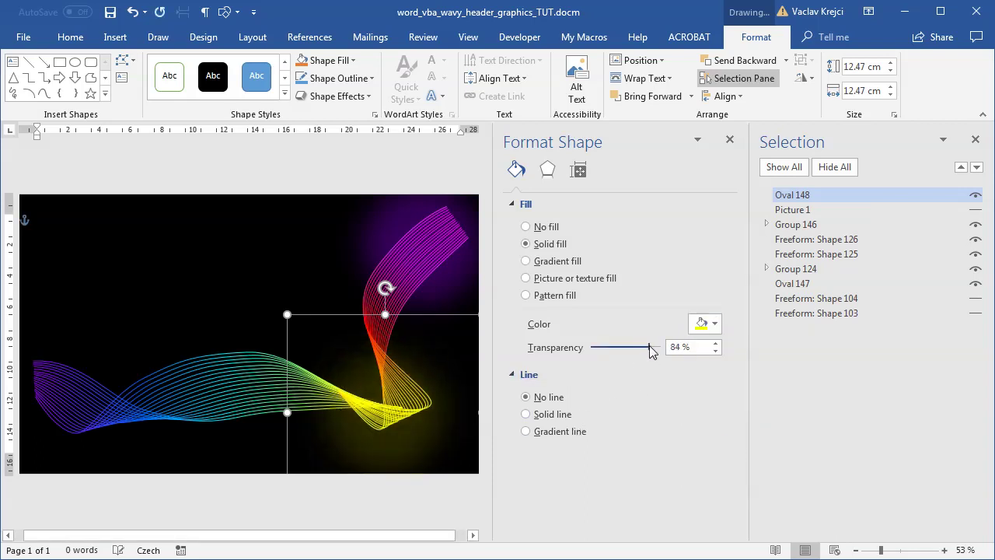
Step: Copy the yellow glow to the horizontal ribbon's violet end, recolour it purple, and set its transparency to 74 %
{"action": "left_click_drag", "start_coordinate": [404, 464], "coordinate": [62, 459]}
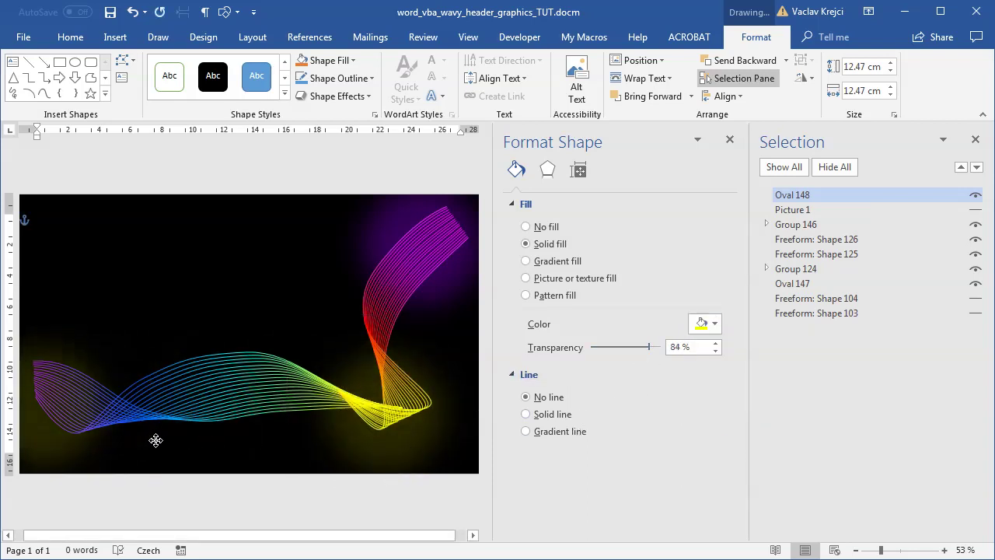
{"action": "left_click", "coordinate": [703, 325]}
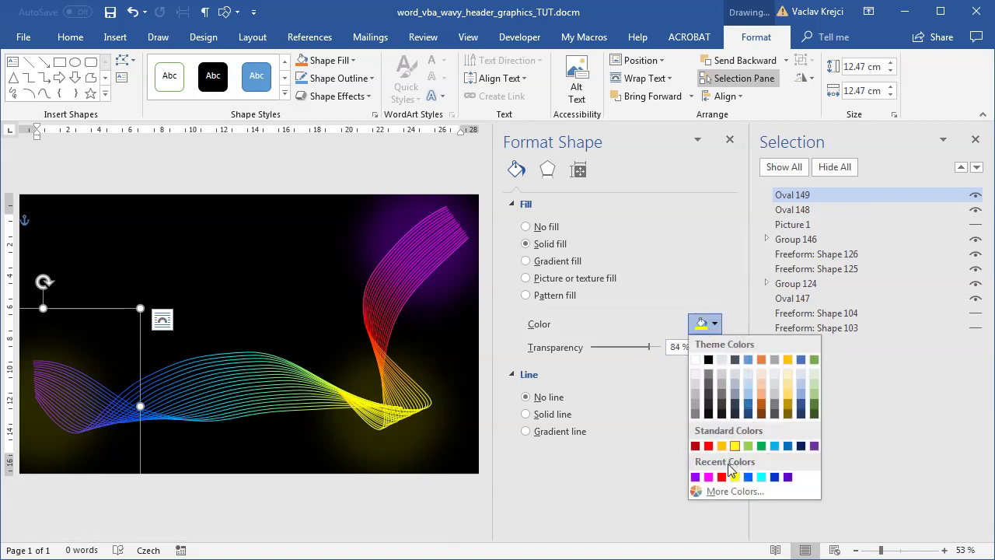
{"action": "left_click", "coordinate": [695, 477]}
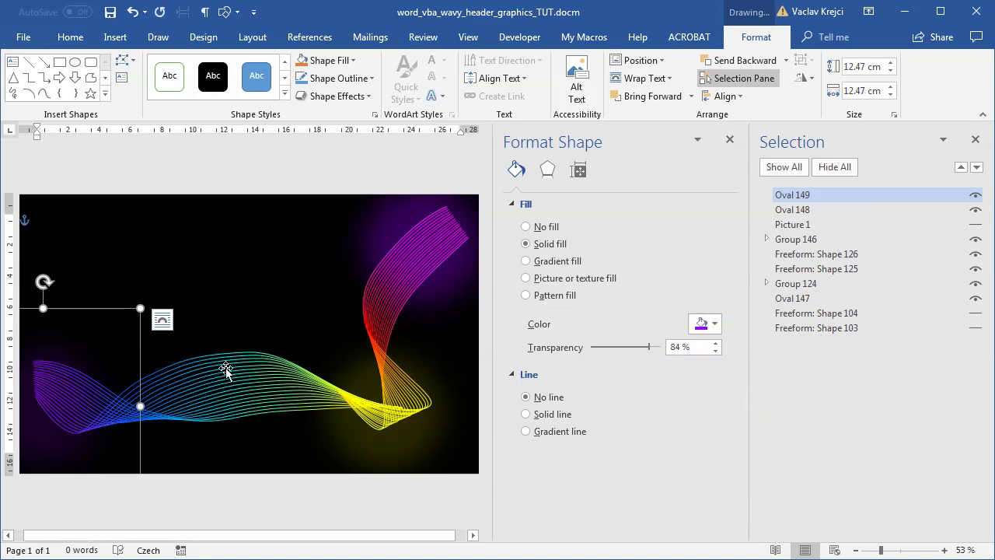
{"action": "mouse_move", "coordinate": [648, 348]}
{"action": "left_mouse_down"}
{"action": "mouse_move", "coordinate": [629, 349]}
{"action": "mouse_move", "coordinate": [646, 348]}
{"action": "left_mouse_up"}
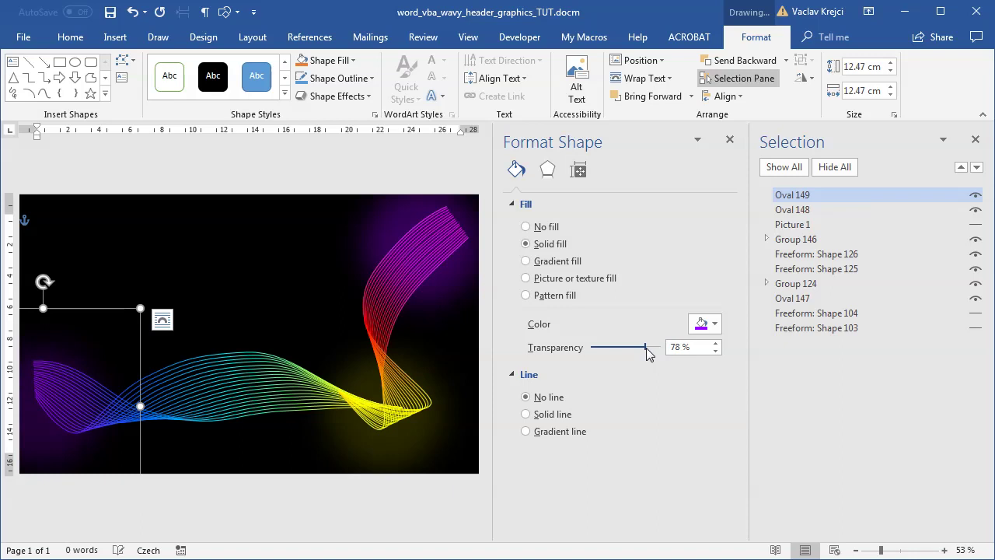
Step: Copy the purple glow beneath the horizontal ribbon's green part, recolour it standard light green, and set its transparency to 90 %
{"action": "left_click", "coordinate": [196, 366]}
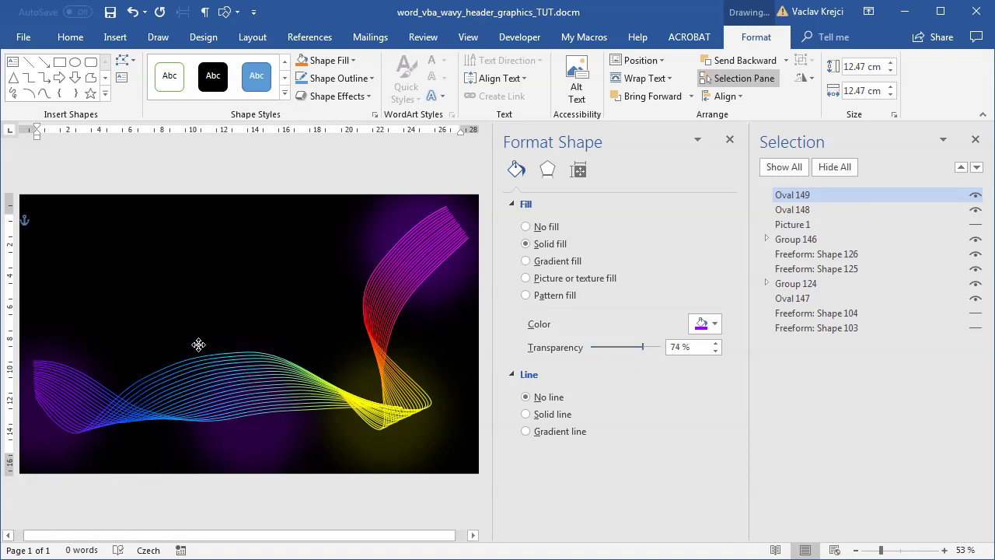
{"action": "key", "text": "ctrl+d"}
{"action": "left_click", "coordinate": [700, 325]}
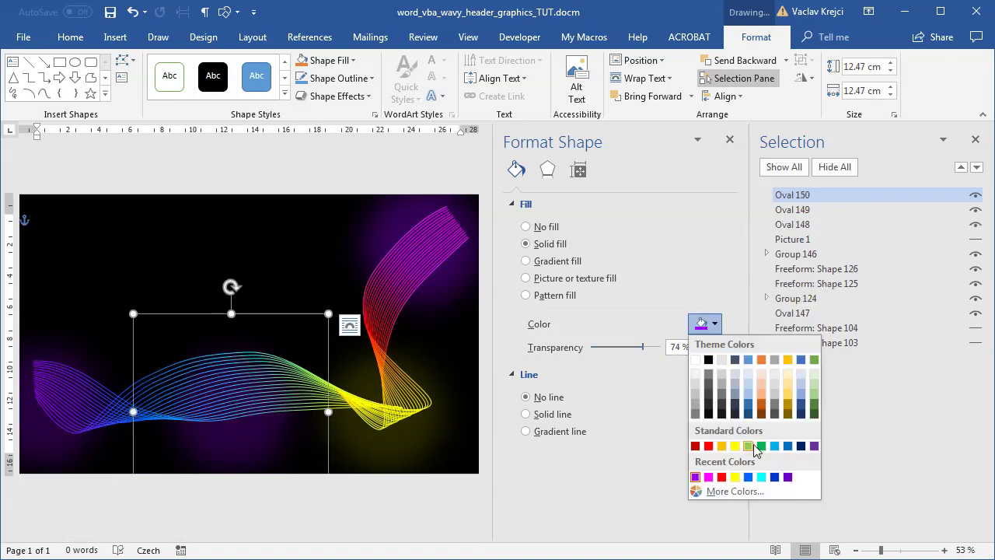
{"action": "left_click", "coordinate": [748, 446]}
{"action": "left_click_drag", "start_coordinate": [279, 446], "coordinate": [322, 441]}
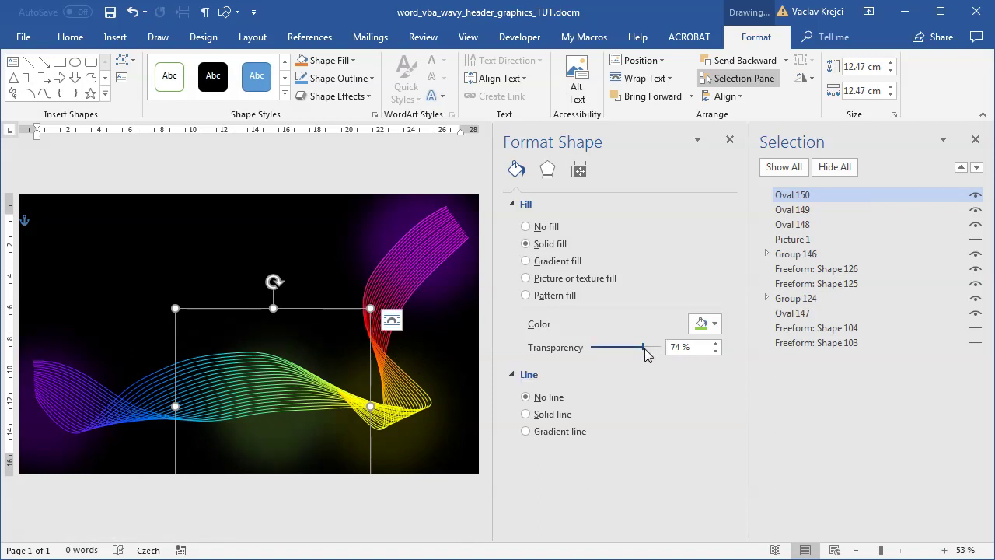
{"action": "left_click_drag", "start_coordinate": [644, 353], "coordinate": [654, 351]}
Step: Copy the green glow to the horizontal ribbon's blue part, recolour it standard light blue, and set its transparency to 81 %
{"action": "left_click_drag", "start_coordinate": [246, 337], "coordinate": [118, 332]}
{"action": "left_click", "coordinate": [708, 324]}
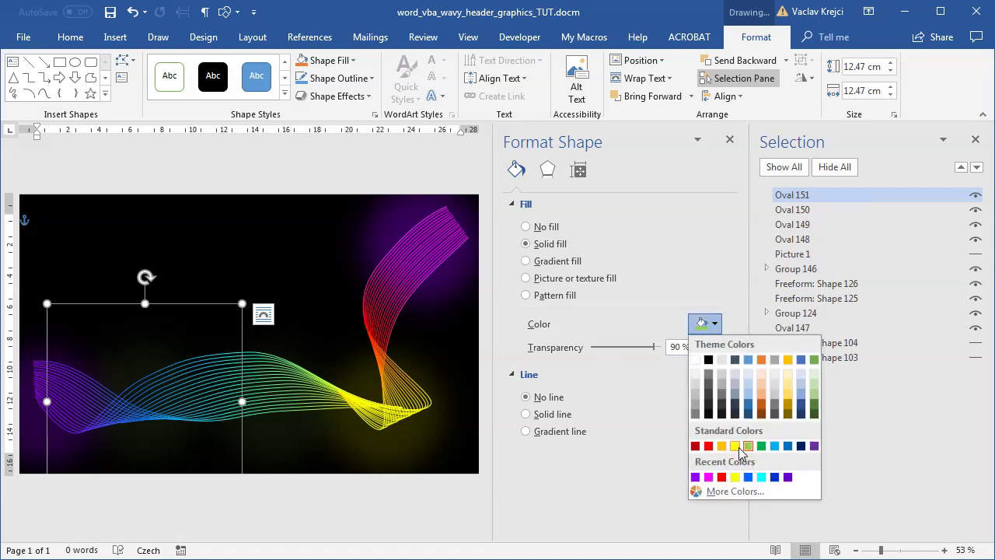
{"action": "left_click", "coordinate": [774, 445]}
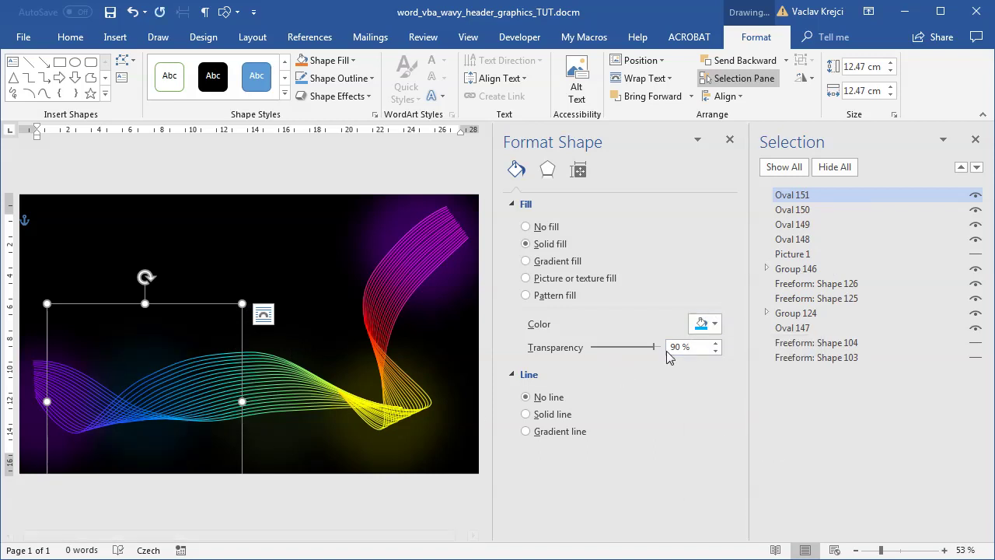
{"action": "mouse_move", "coordinate": [655, 350]}
{"action": "left_mouse_down"}
{"action": "mouse_move", "coordinate": [643, 352]}
{"action": "mouse_move", "coordinate": [653, 353]}
{"action": "left_mouse_up"}
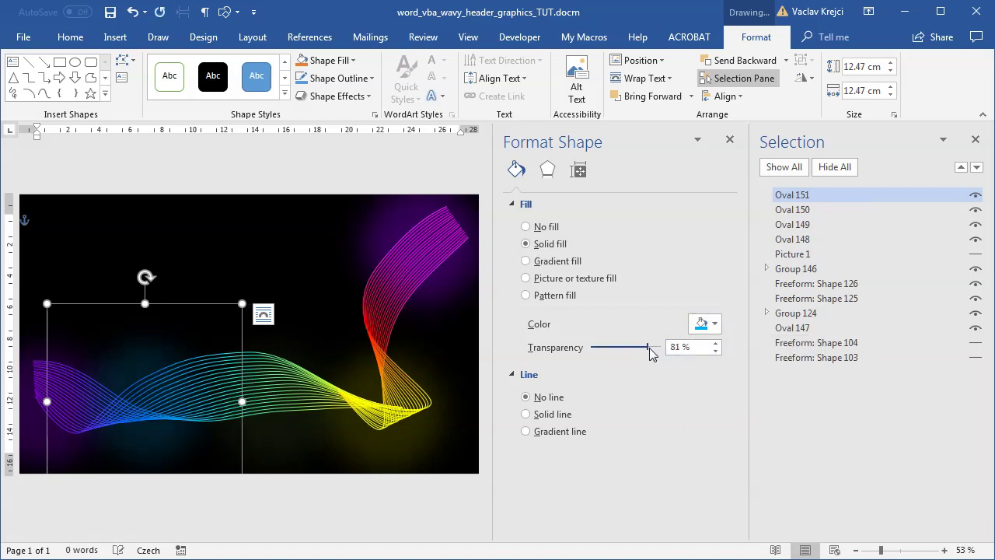
Step: Deselect the glow circle and close the Selection and formatting panes
{"action": "left_click", "coordinate": [330, 264]}
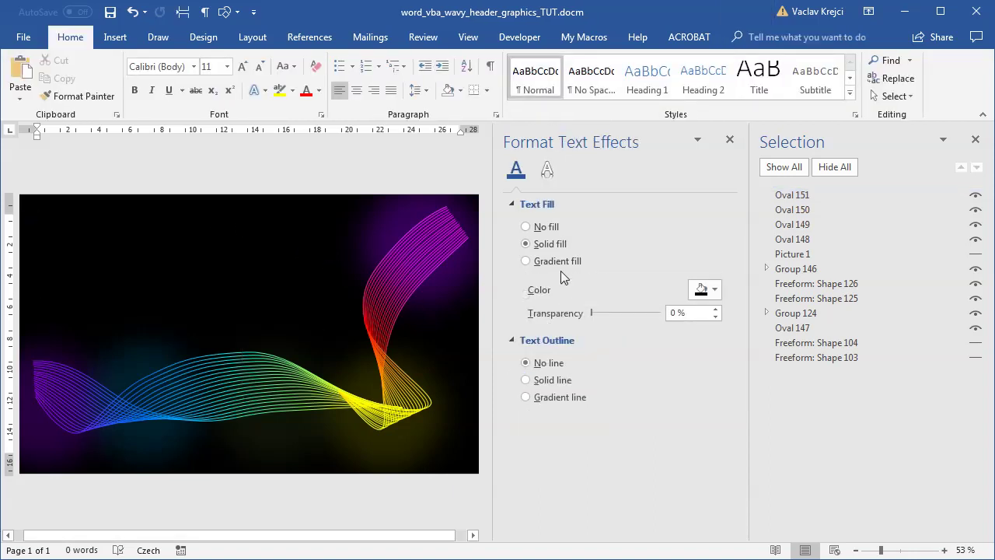
{"action": "left_click", "coordinate": [975, 139]}
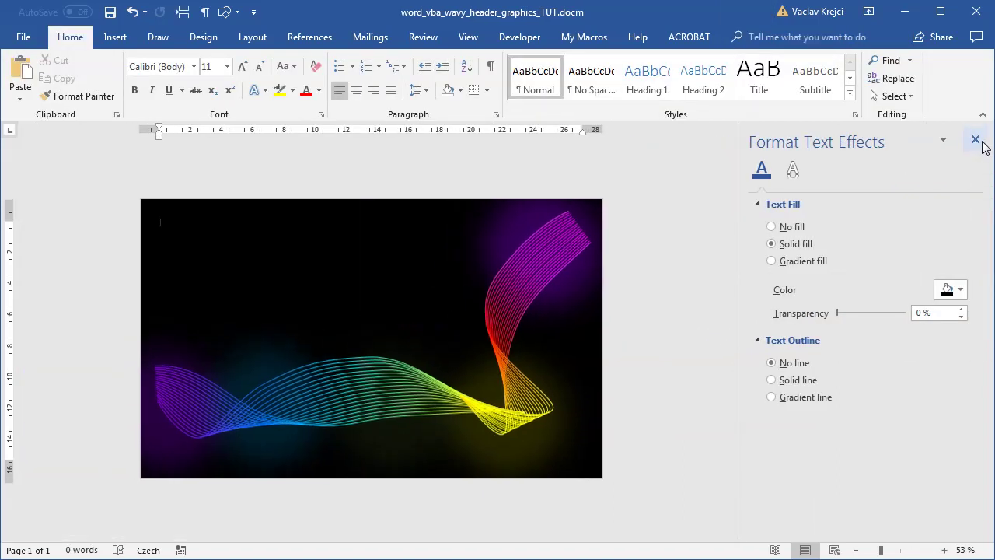
{"action": "left_click", "coordinate": [975, 140]}
Step: Examine the artwork enlarged and compare it with the finished design in word_vba_playstation_background2.docm
{"action": "left_click", "coordinate": [945, 549]}
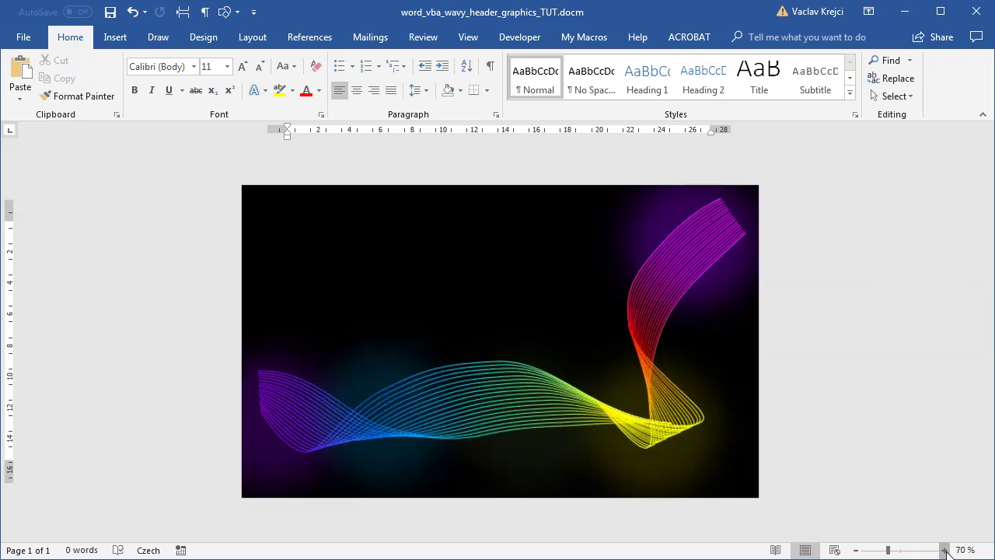
{"action": "left_click", "coordinate": [945, 550]}
{"action": "left_click", "coordinate": [945, 549]}
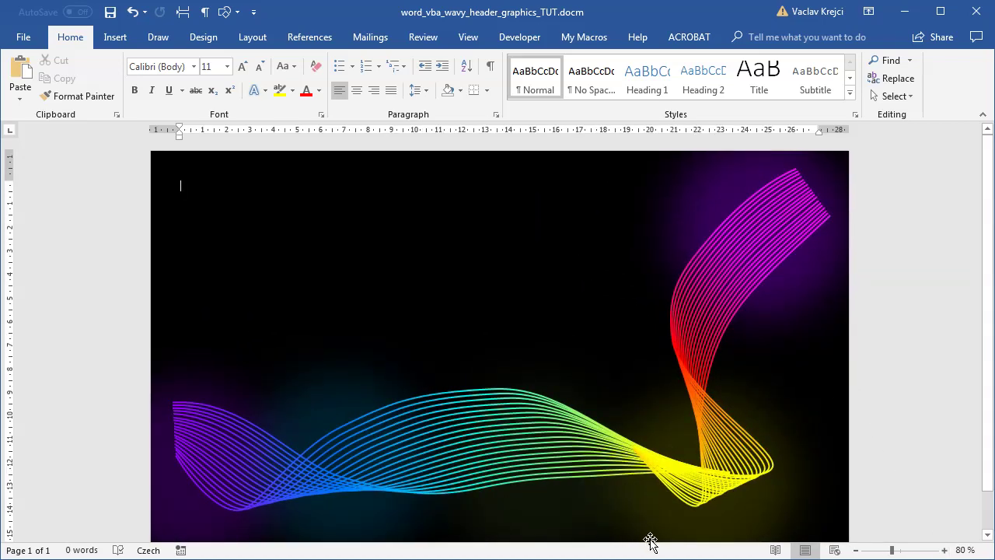
{"action": "left_click", "coordinate": [856, 550]}
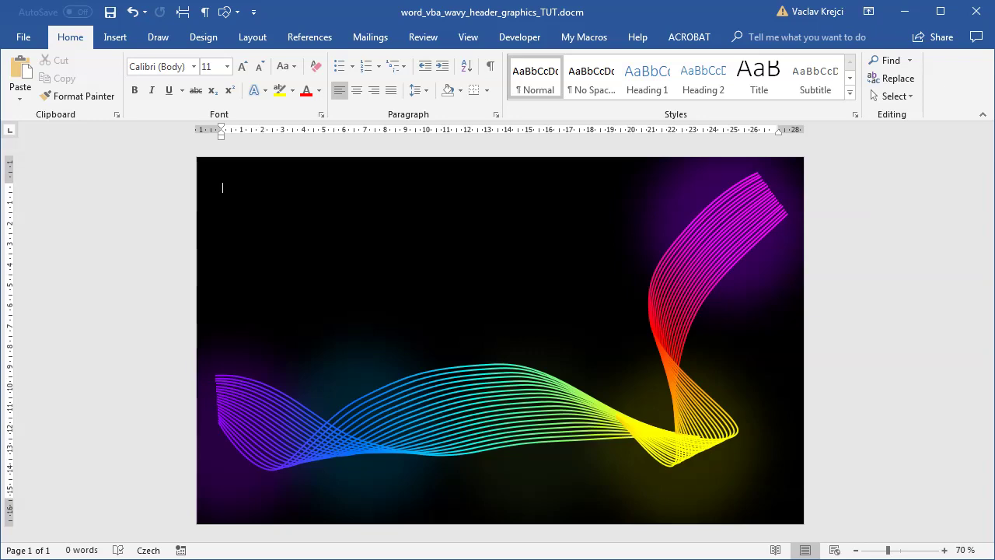
{"action": "key", "text": "alt+Tab"}
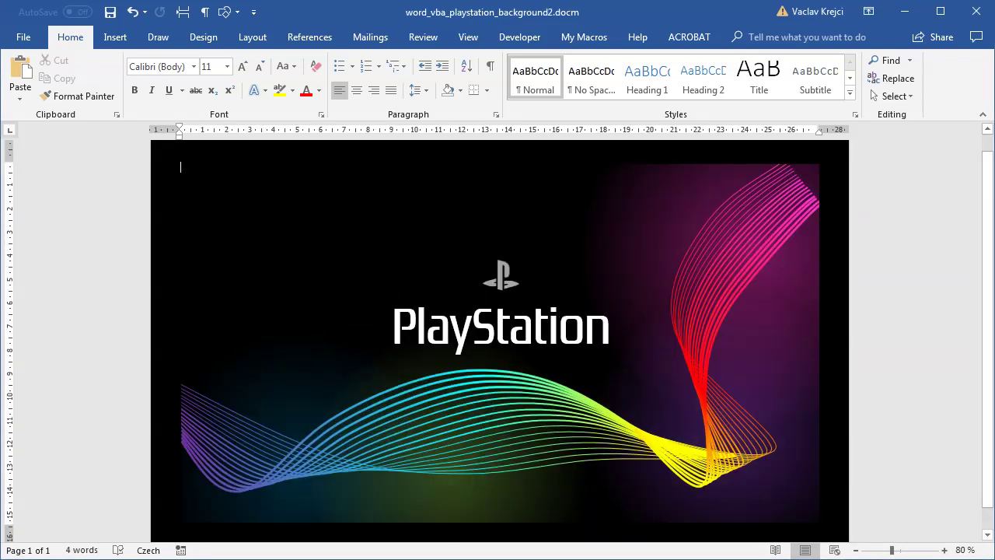
{"action": "key", "text": "alt+Tab"}
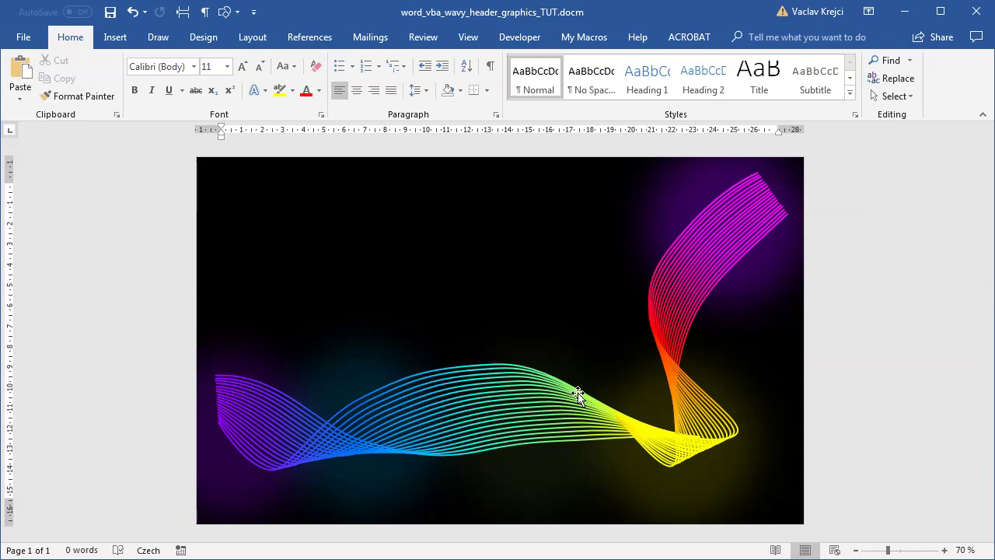